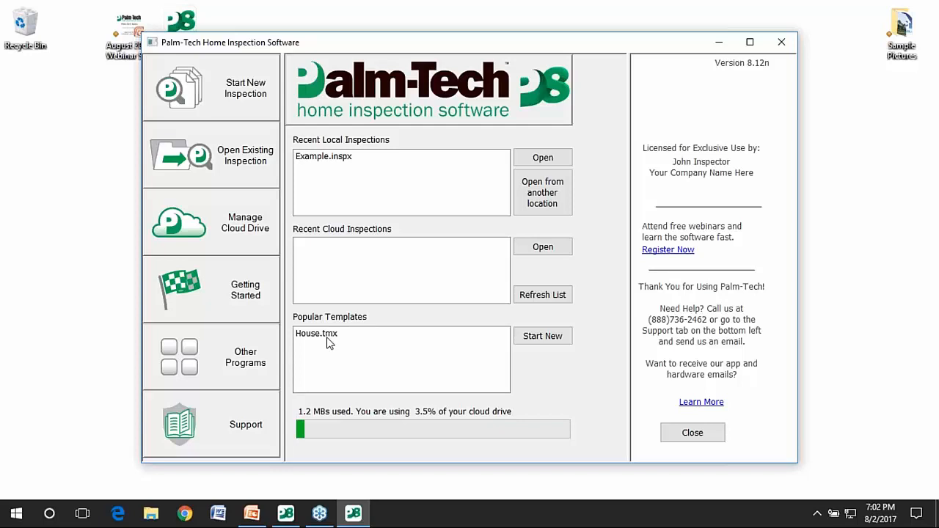
# Start a new House-template inspection and save it as '123 Somewhere Street.inspx' in Palm-Tech80.
pyautogui.click(328, 341)
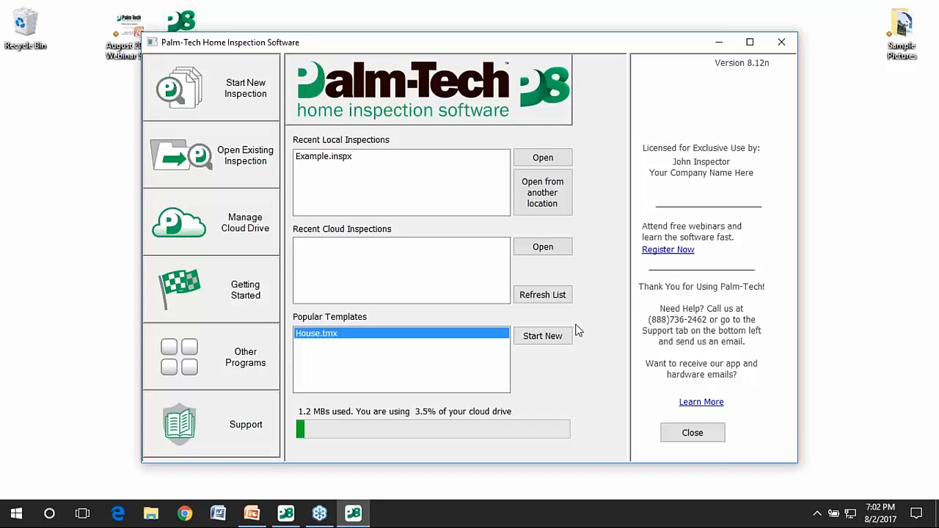
pyautogui.click(543, 336)
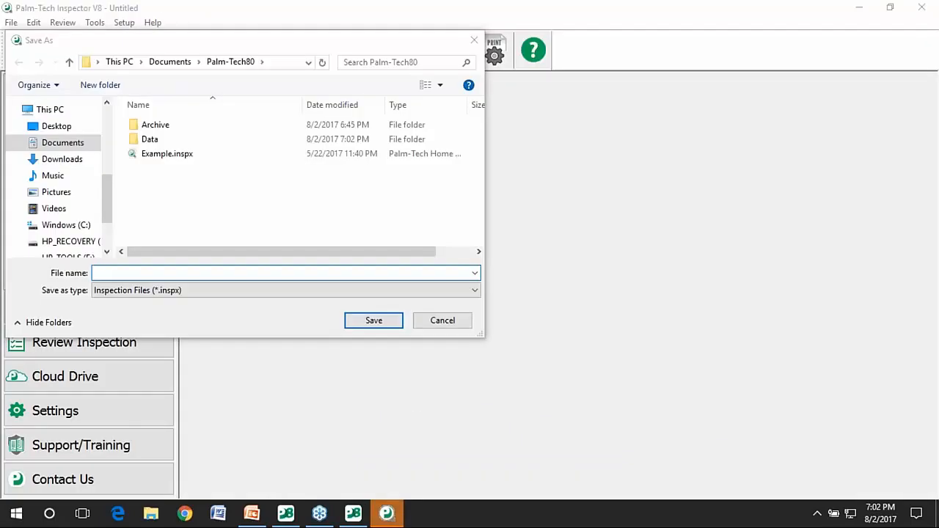
pyautogui.moveTo(212, 47); pyautogui.dragTo(361, 56)
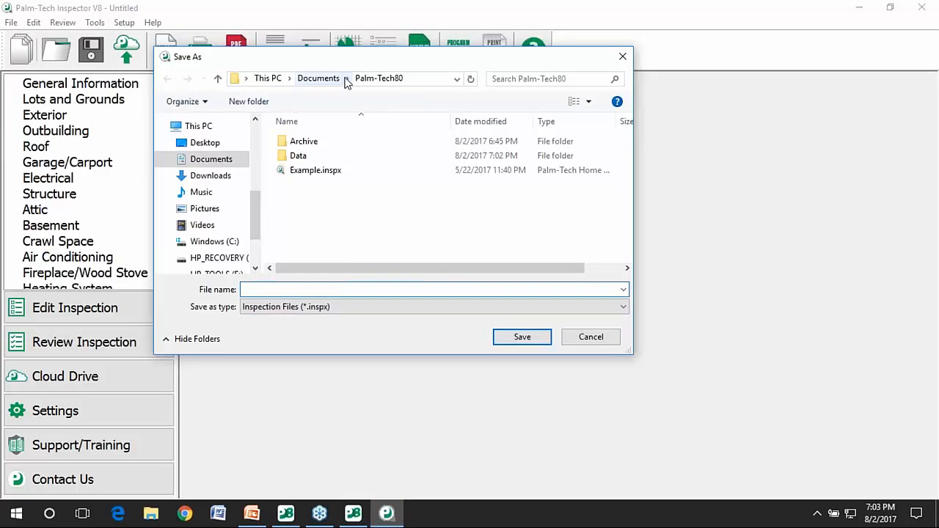
pyautogui.write('123 Somewhere Street')
pyautogui.click(500, 336)
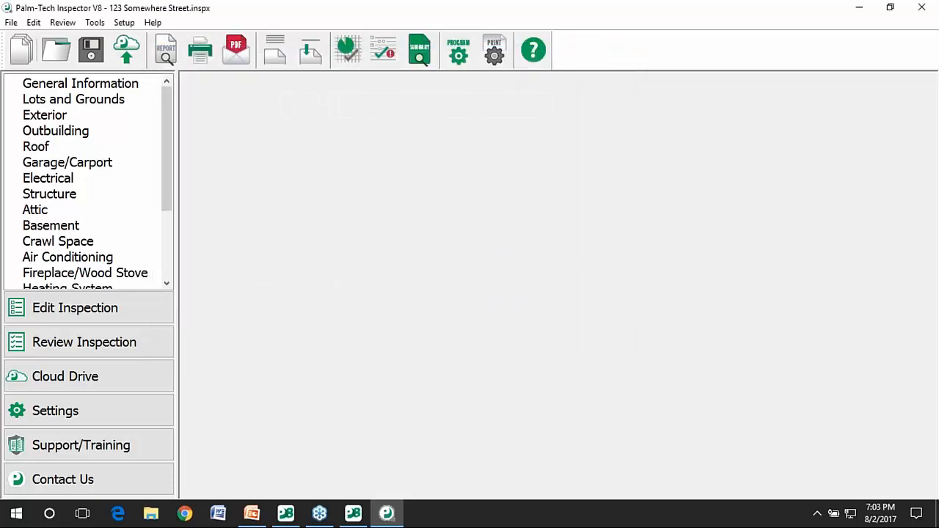
# Open the Lots and Grounds section and show the Driveway rating choices.
pyautogui.click(86, 107)
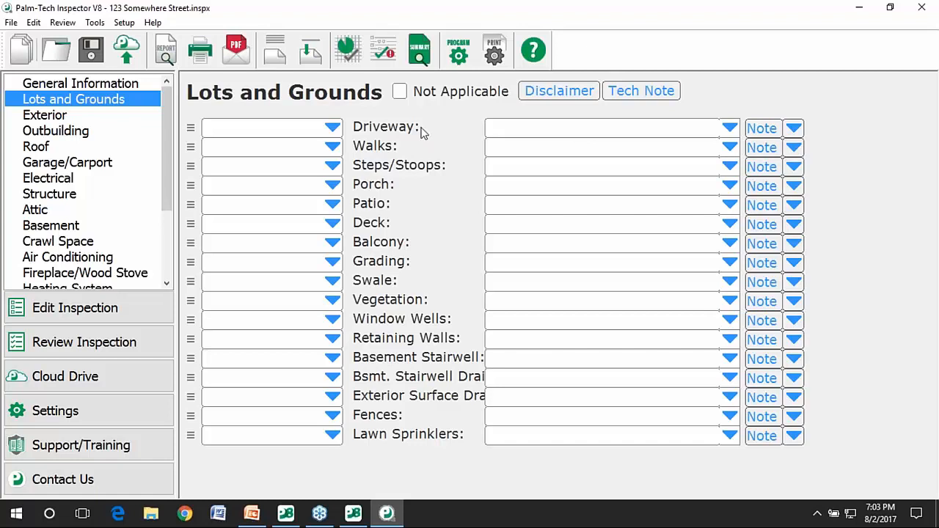
pyautogui.click(332, 129)
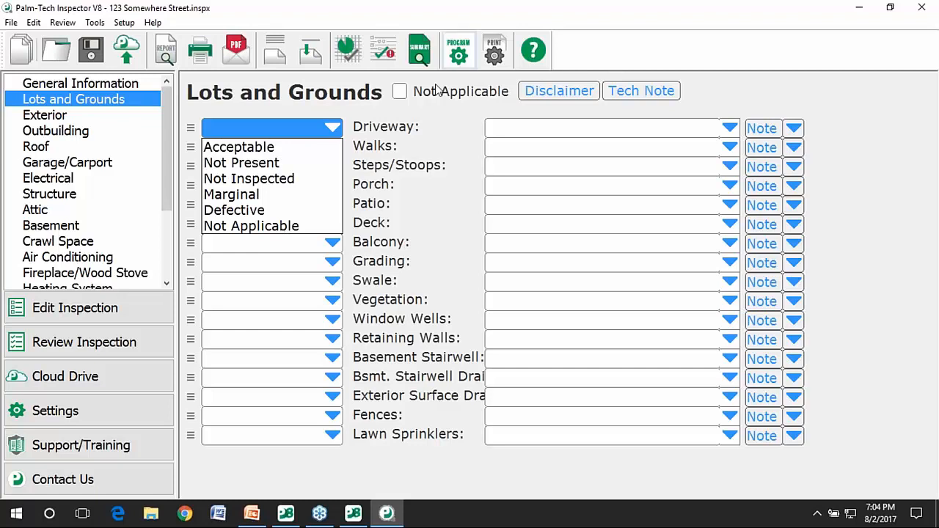
# Rate the Driveway Acceptable with Asphalt as its material.
pyautogui.click(300, 150)
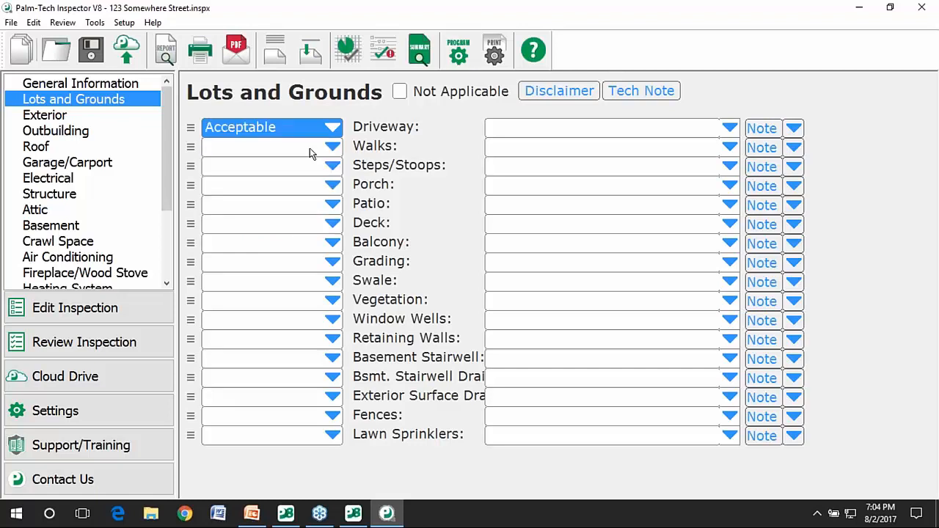
pyautogui.click(730, 129)
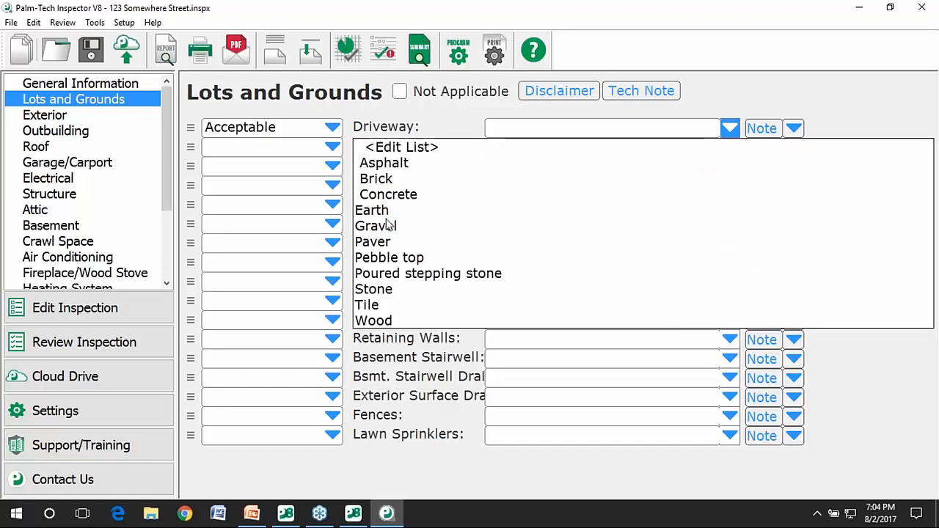
pyautogui.click(384, 163)
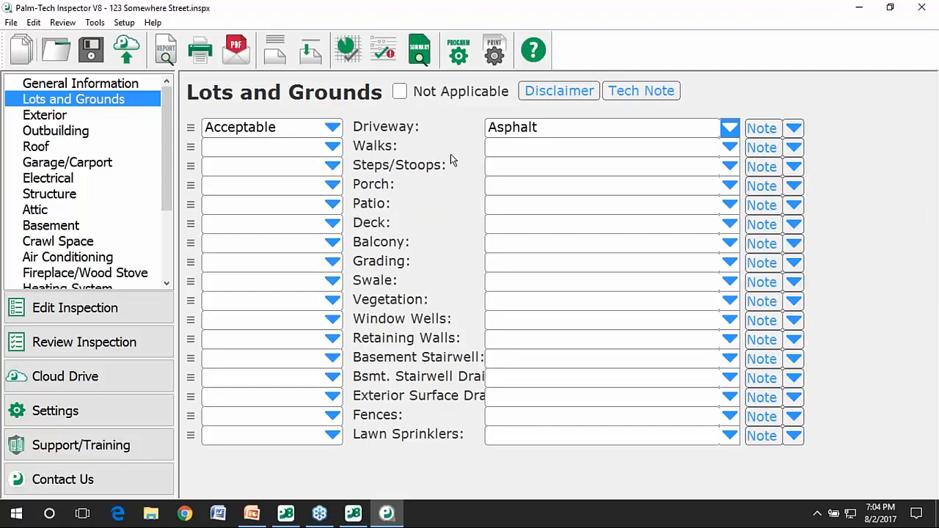
# Rate the Walks Acceptable with Concrete and Brick as materials.
pyautogui.click(326, 147)
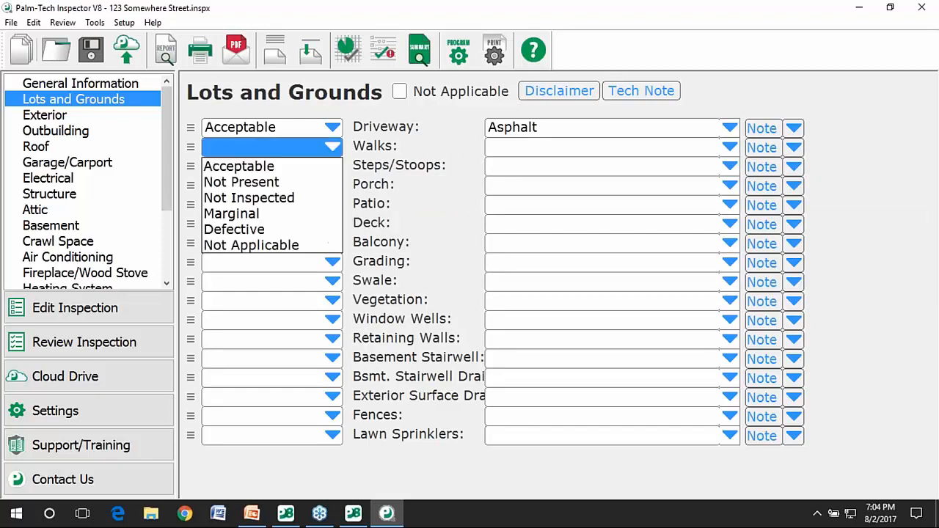
pyautogui.click(303, 168)
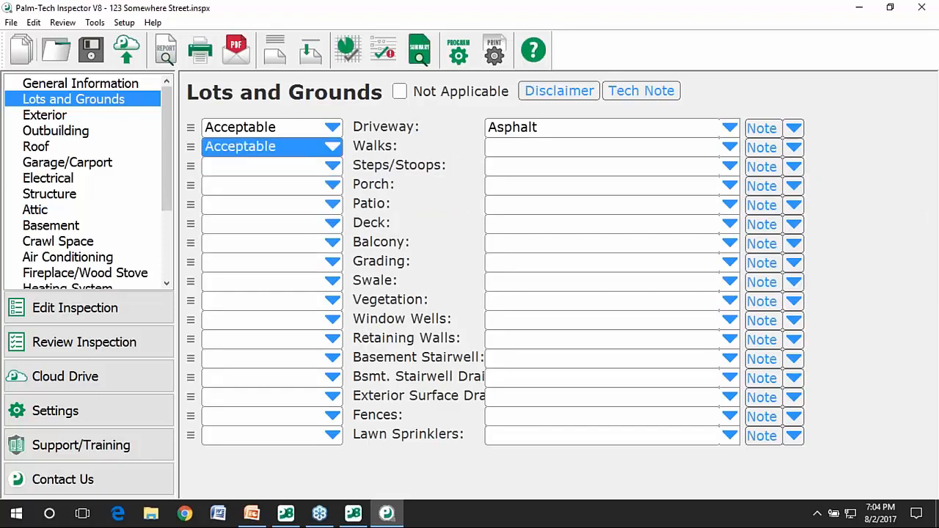
pyautogui.click(726, 148)
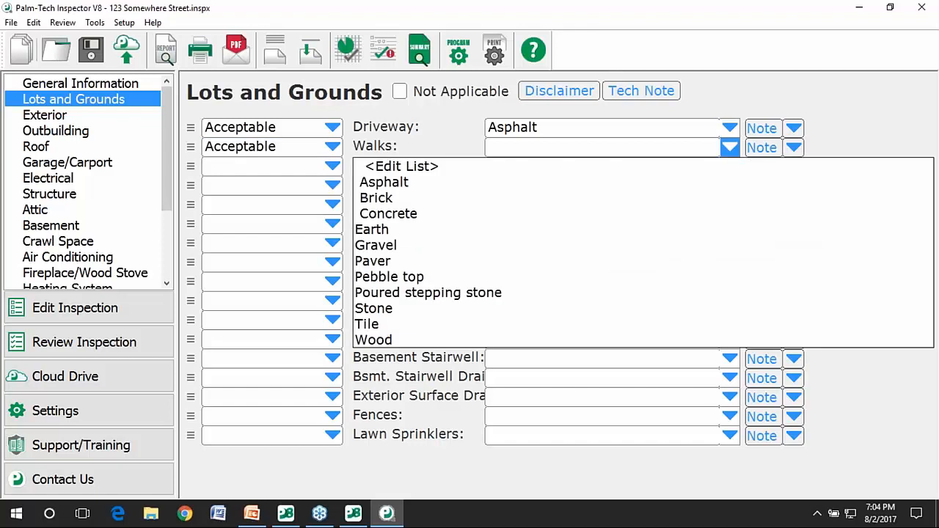
pyautogui.click(390, 214)
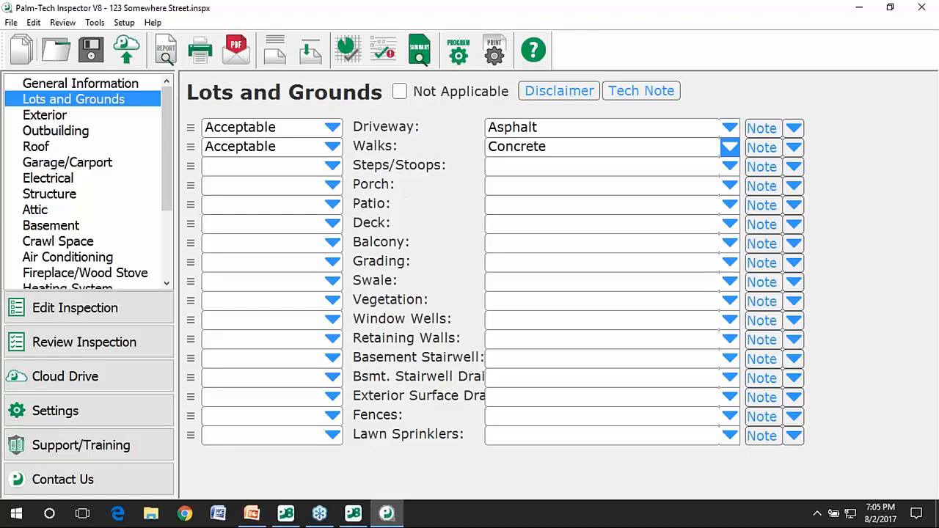
pyautogui.click(731, 150)
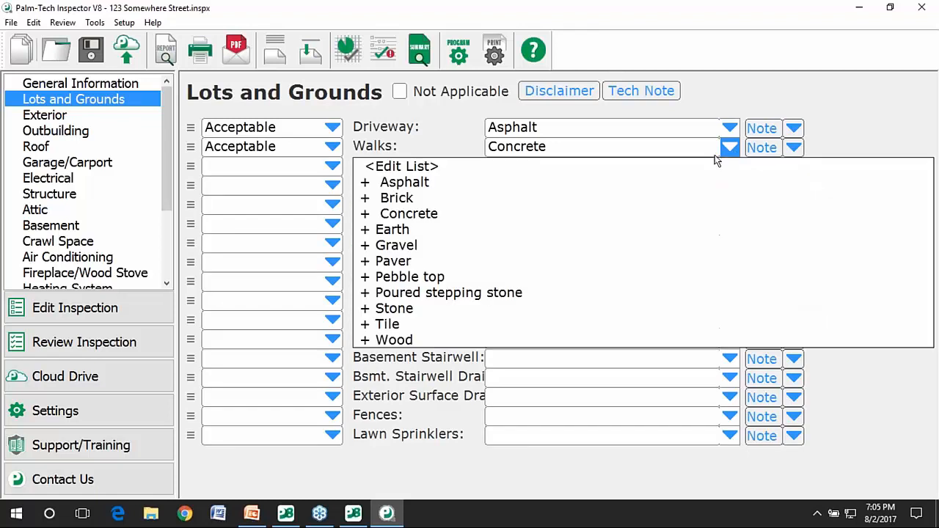
pyautogui.click(365, 200)
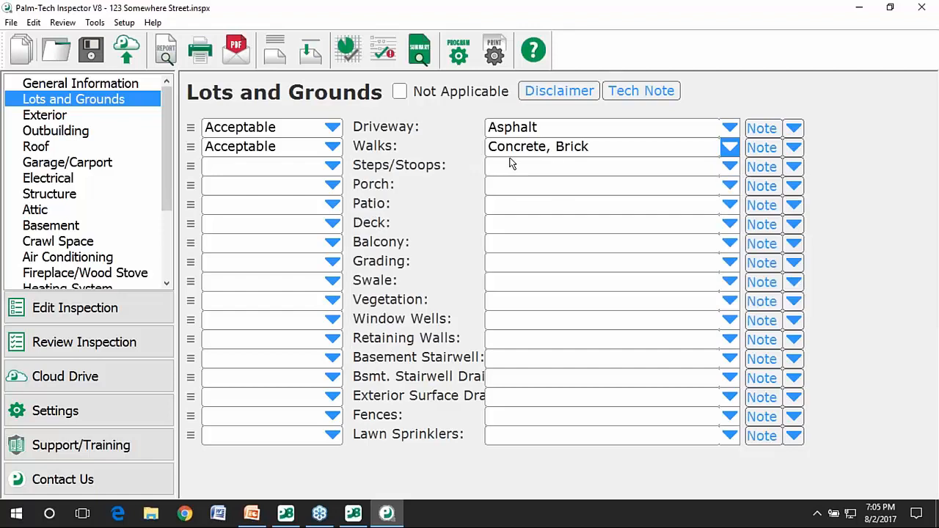
pyautogui.click(299, 172)
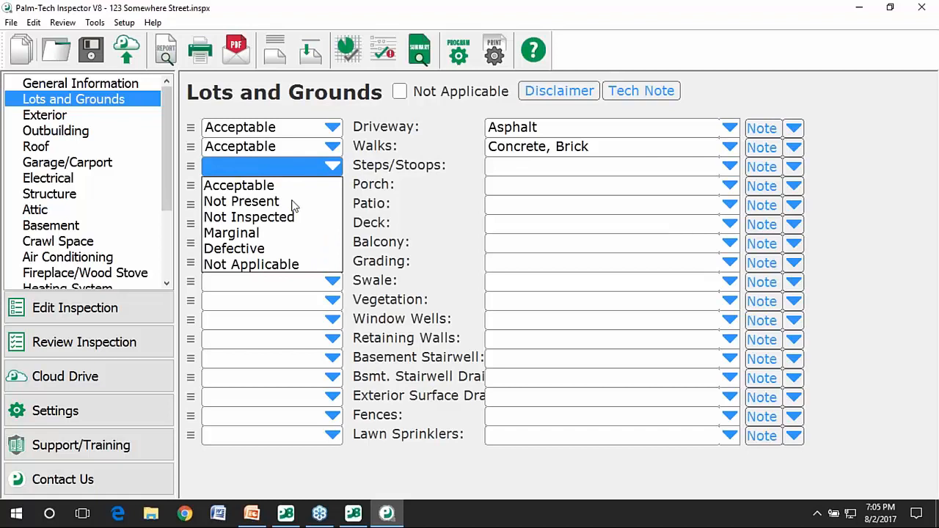
# Rate Steps/Stoops Marginal, Concrete, with the note 'Concrete pitted and chipped'.
pyautogui.click(285, 232)
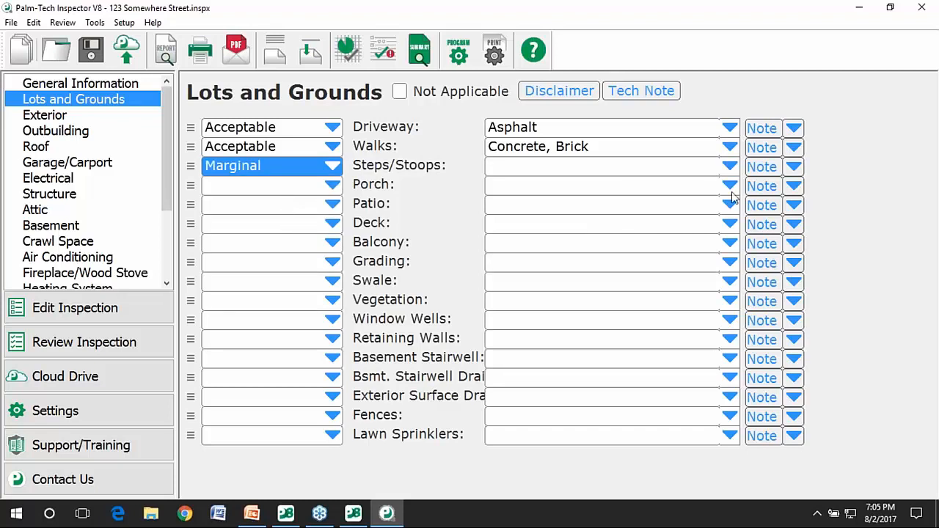
pyautogui.click(729, 166)
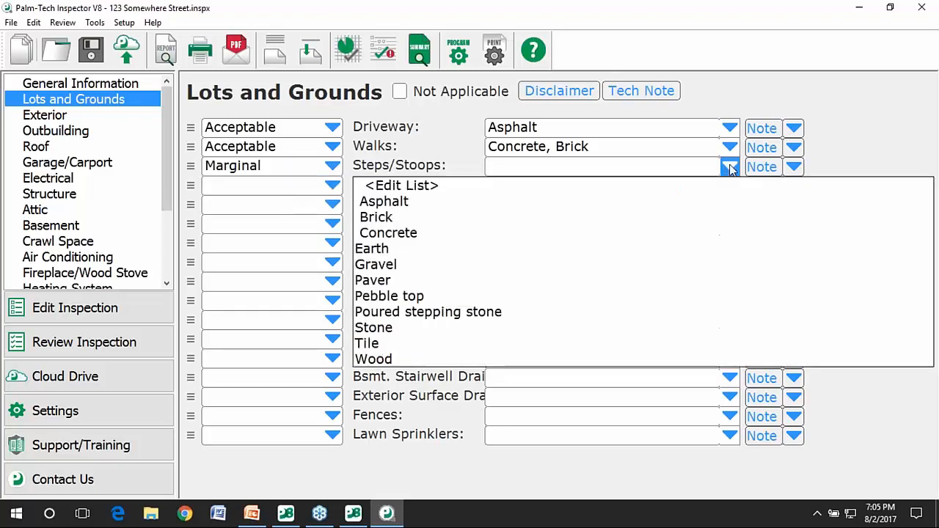
pyautogui.click(460, 234)
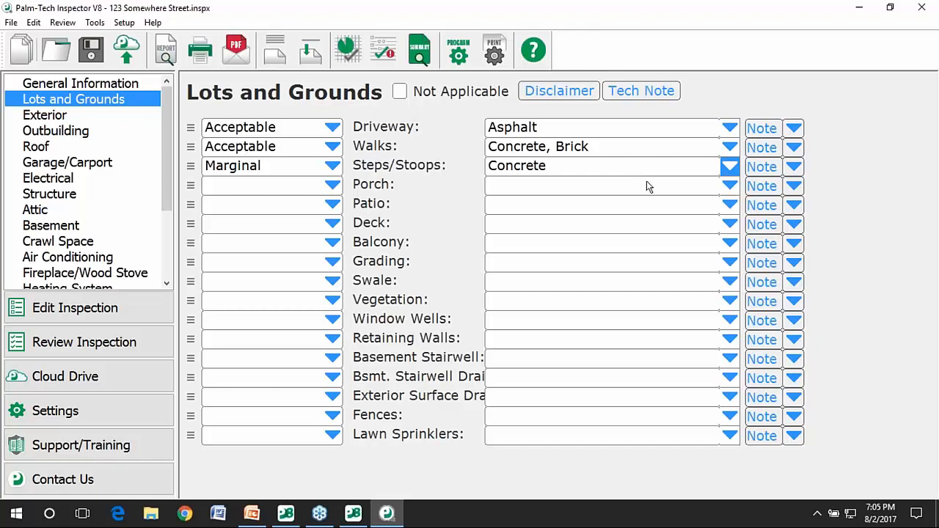
pyautogui.click(793, 167)
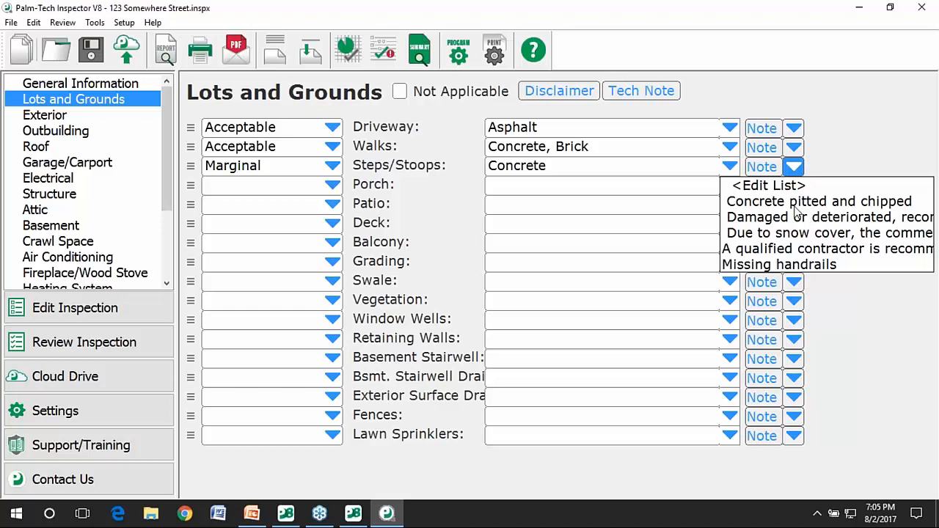
pyautogui.click(844, 204)
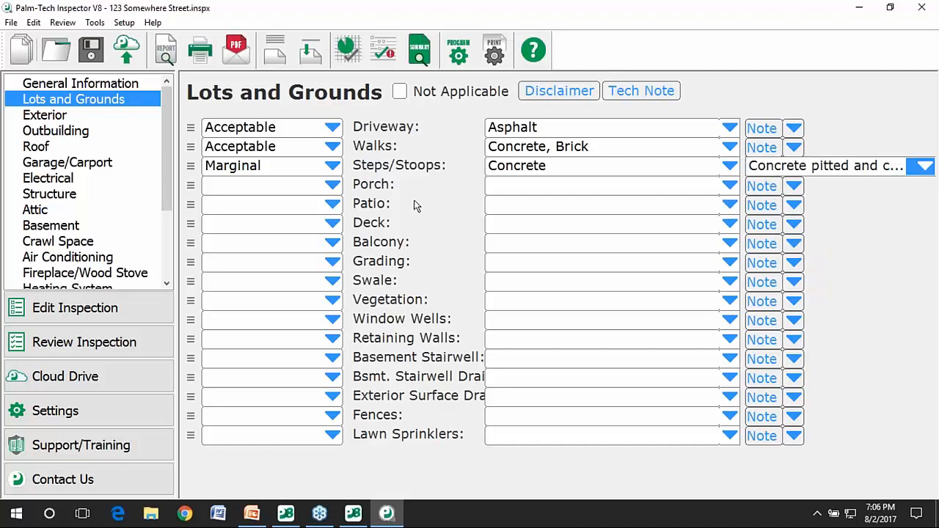
pyautogui.click(295, 185)
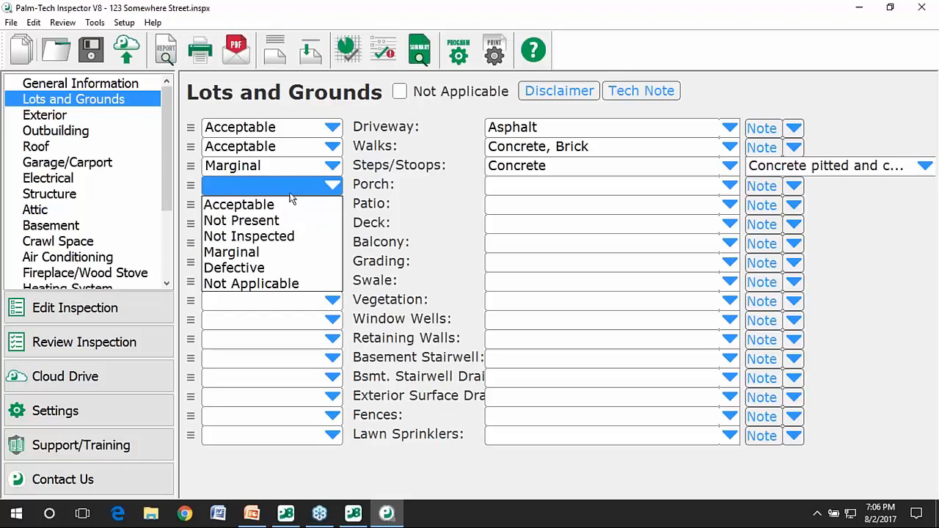
# Rate the Porch Acceptable and enter the custom material 'Something New'.
pyautogui.click(285, 206)
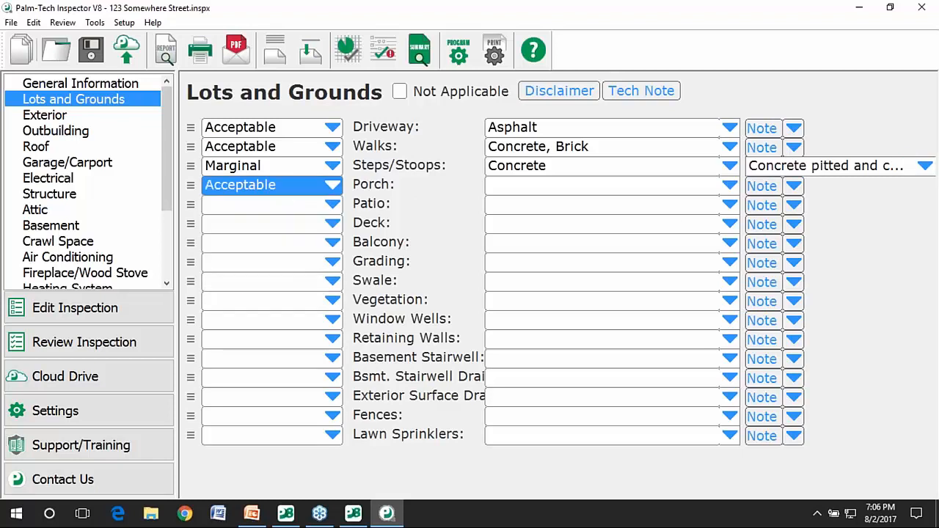
pyautogui.click(729, 186)
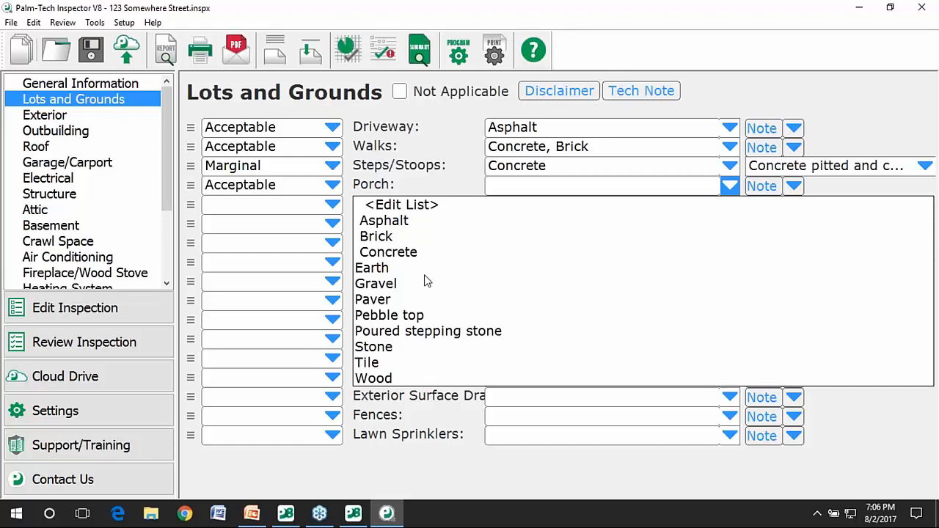
pyautogui.click(554, 192)
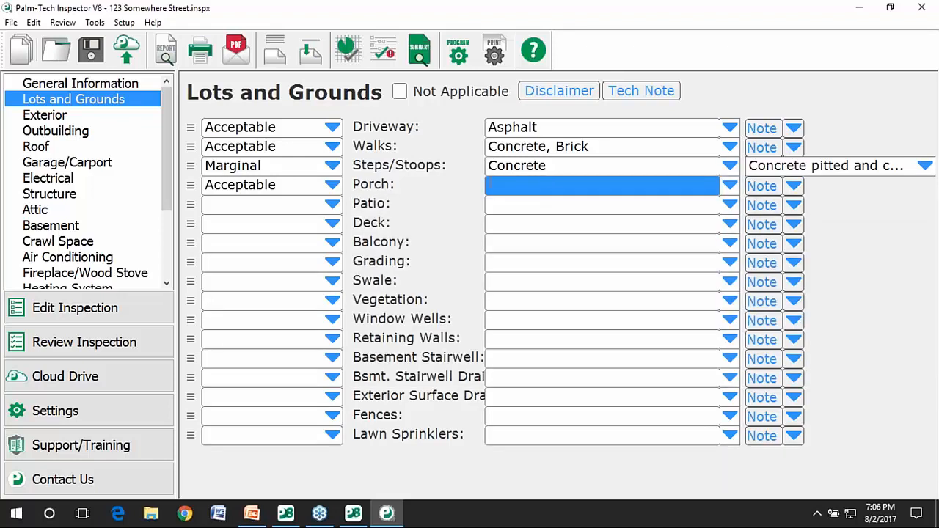
pyautogui.write('SOmet')
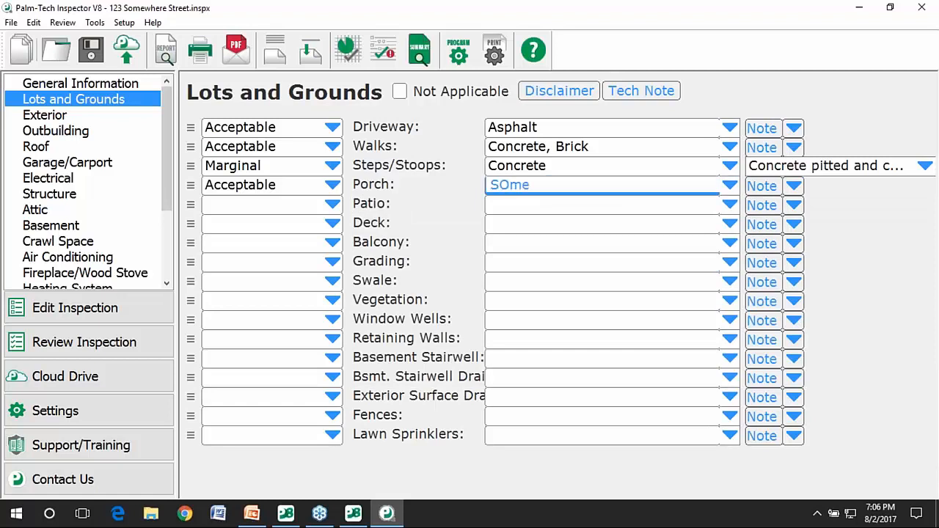
pyautogui.press('BackSpace')
pyautogui.press('BackSpace')
pyautogui.press('BackSpace')
pyautogui.press('BackSpace')
pyautogui.write('omething New')
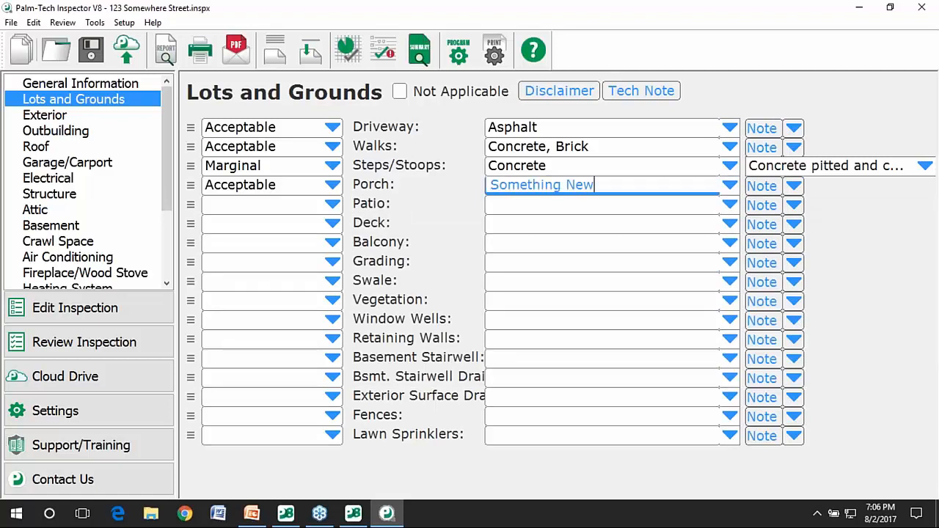
pyautogui.press('Return')
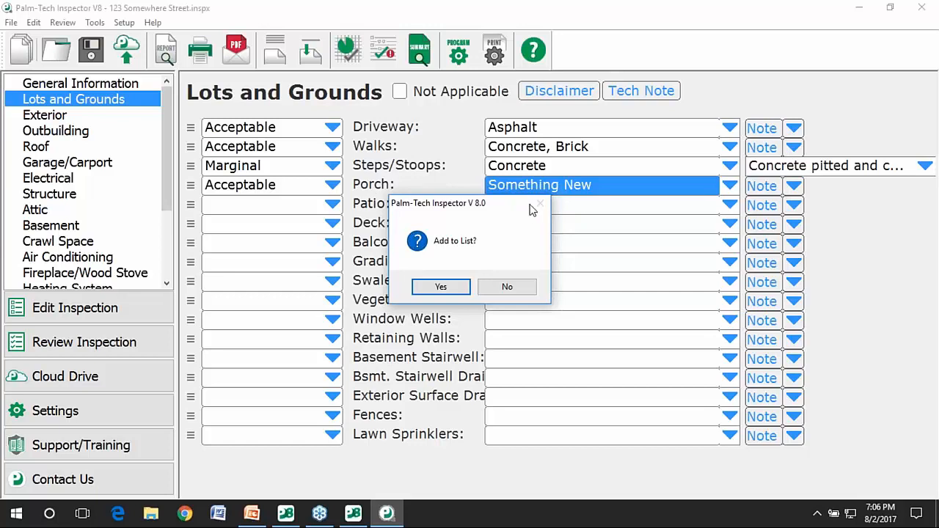
# Add 'Something New' to the Porch material list and verify it is listed.
pyautogui.click(450, 289)
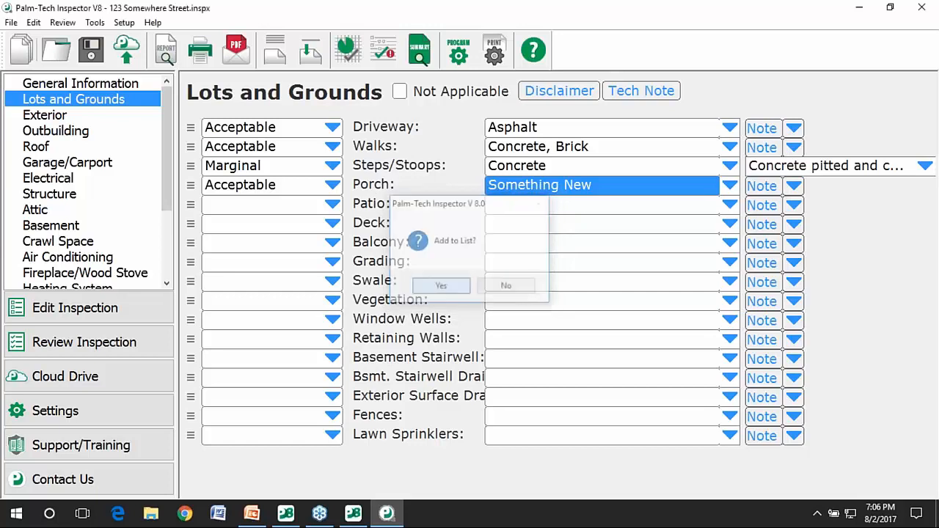
pyautogui.click(729, 194)
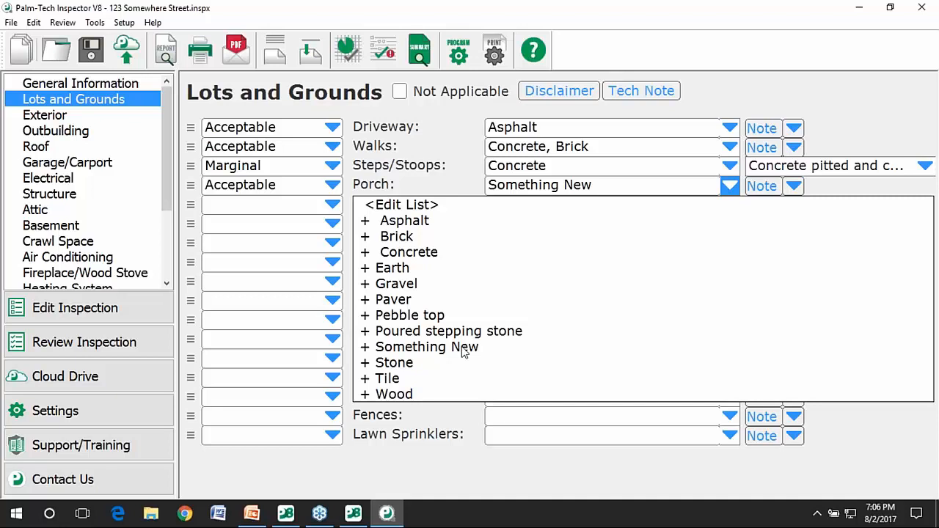
pyautogui.click(451, 193)
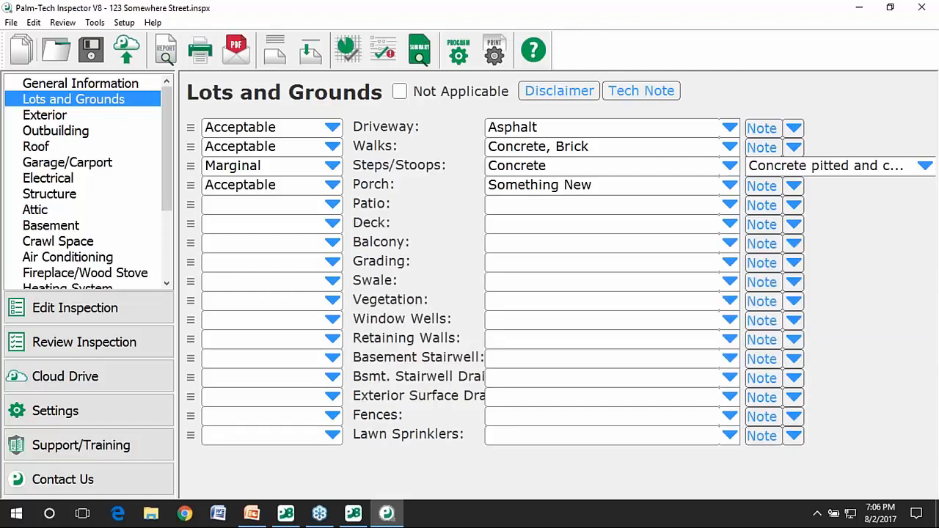
# Set the Patio rating to Not Applicable.
pyautogui.click(334, 208)
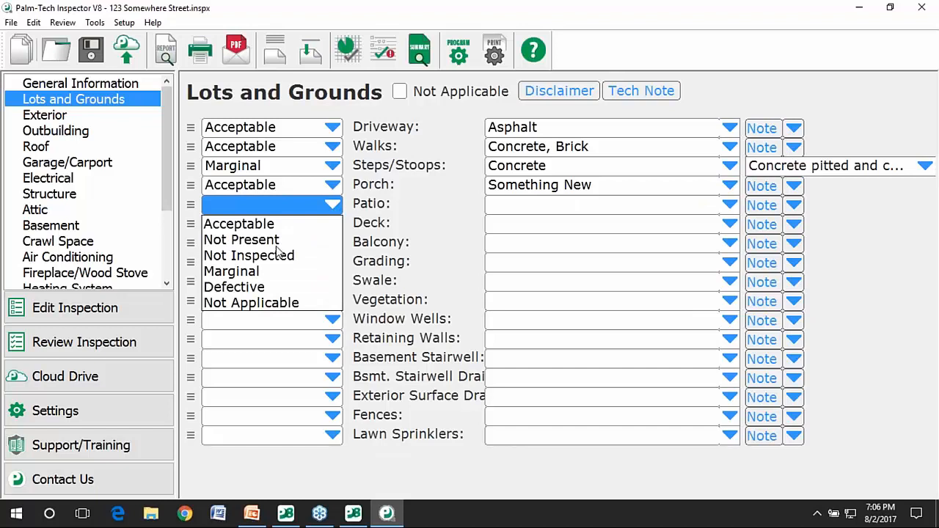
pyautogui.click(251, 302)
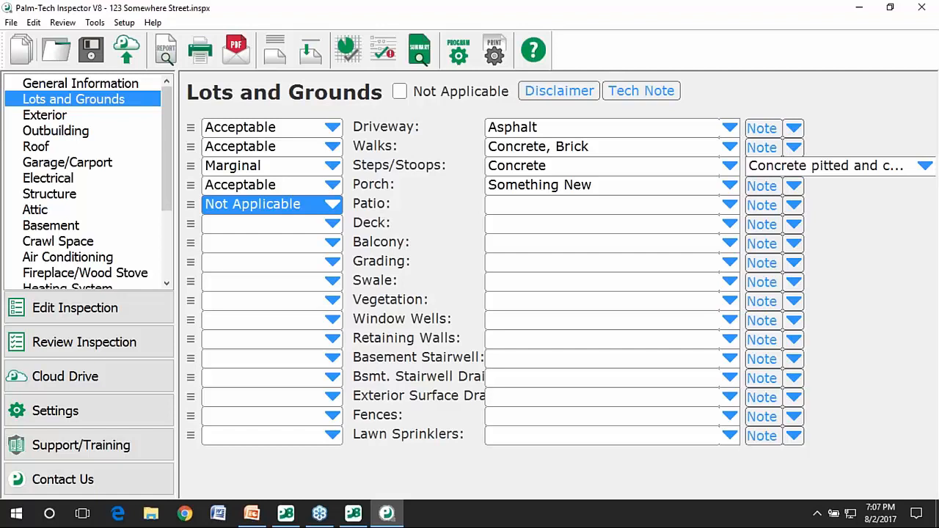
# Mark the Crawl Space section Not Applicable, then return to Lots and Grounds.
pyautogui.click(73, 242)
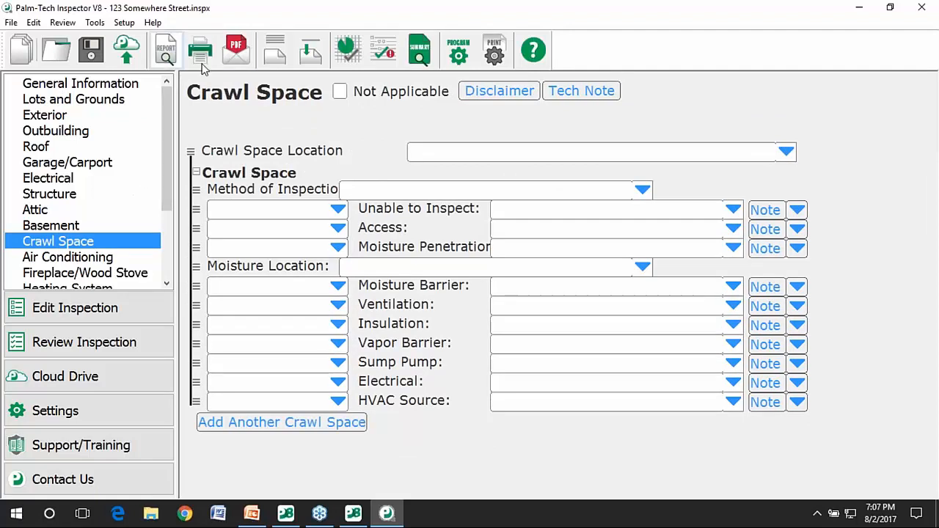
pyautogui.click(372, 90)
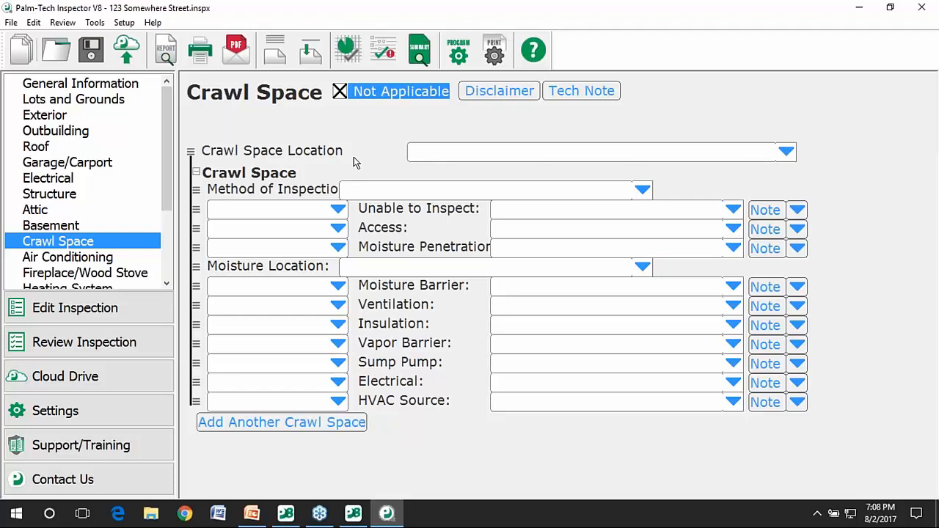
pyautogui.click(120, 98)
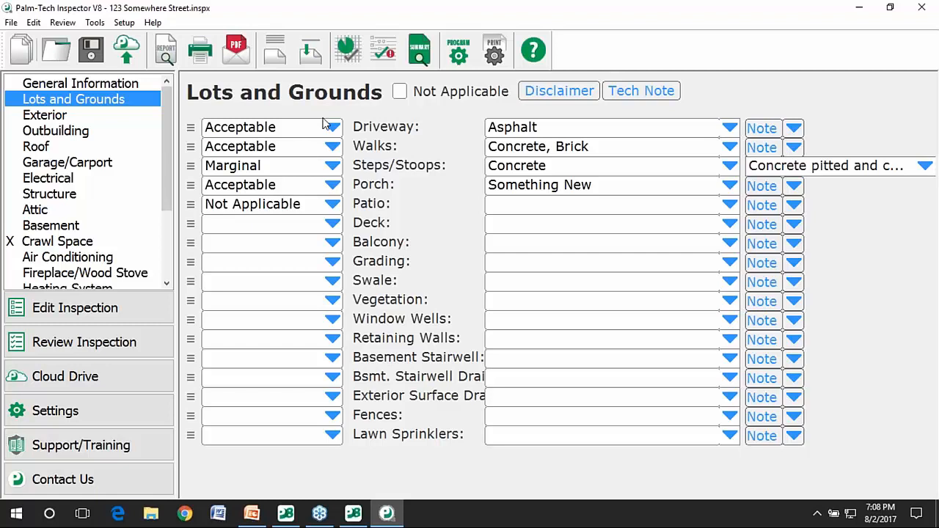
# Rate the Deck Defective with Stained wood as its material.
pyautogui.click(307, 232)
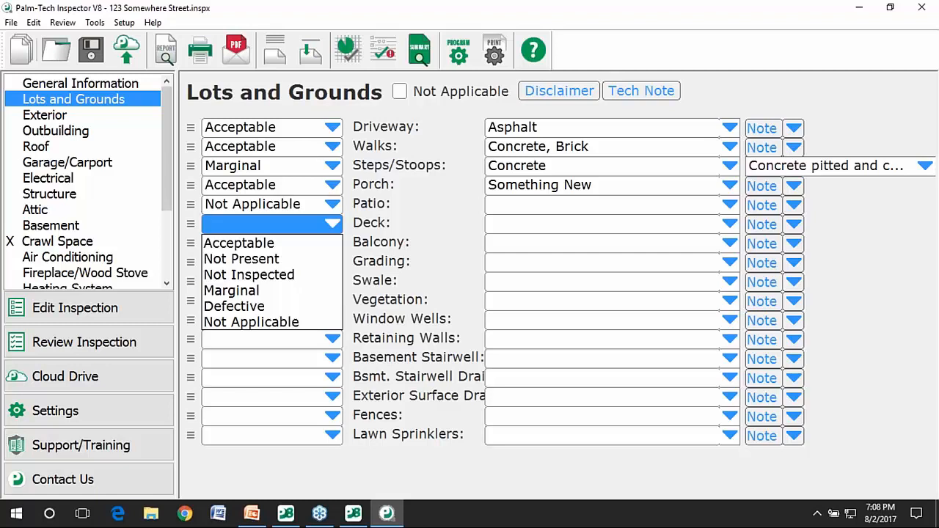
pyautogui.click(279, 311)
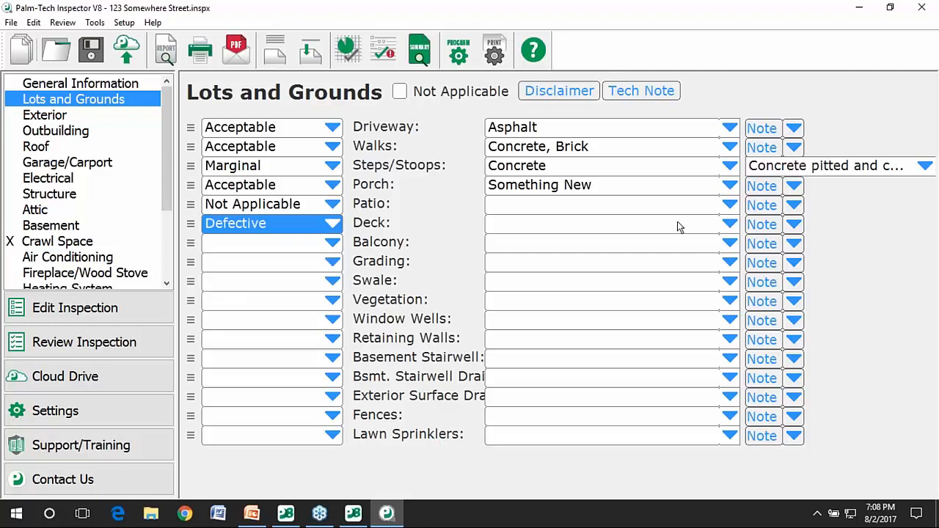
pyautogui.click(728, 224)
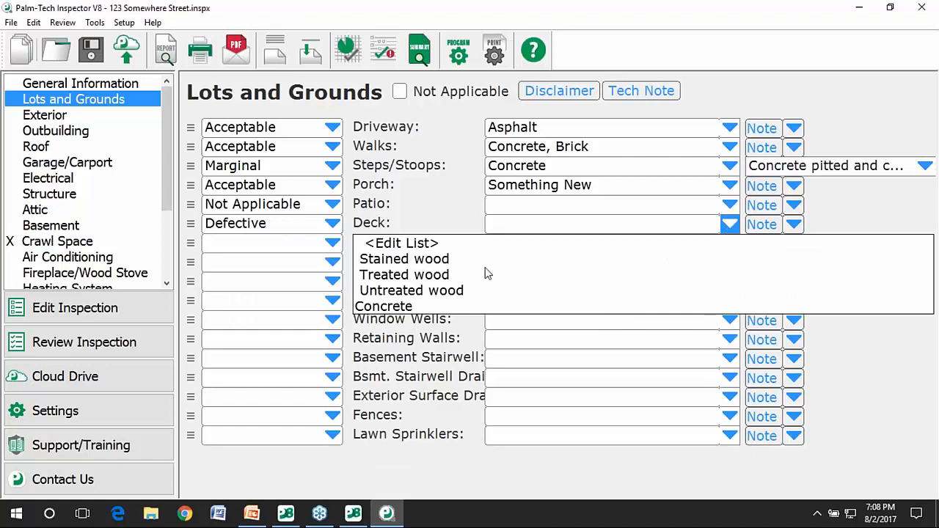
pyautogui.click(462, 261)
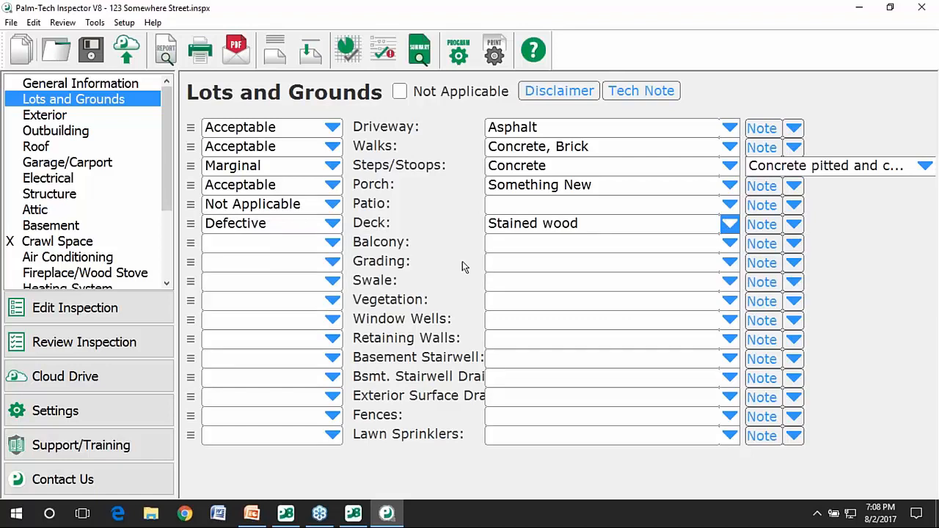
pyautogui.click(795, 225)
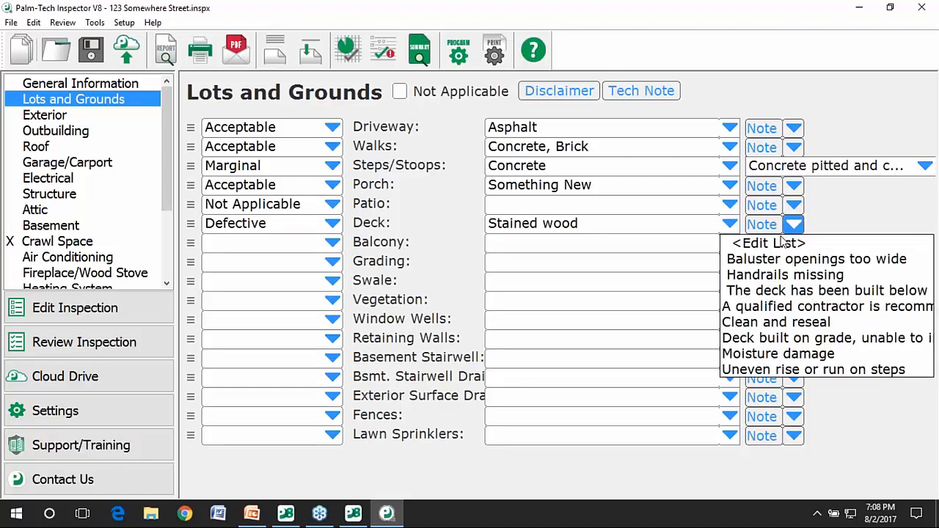
# Give the Deck a red note reading 'Moisture damage, This is the other issue'.
pyautogui.click(769, 243)
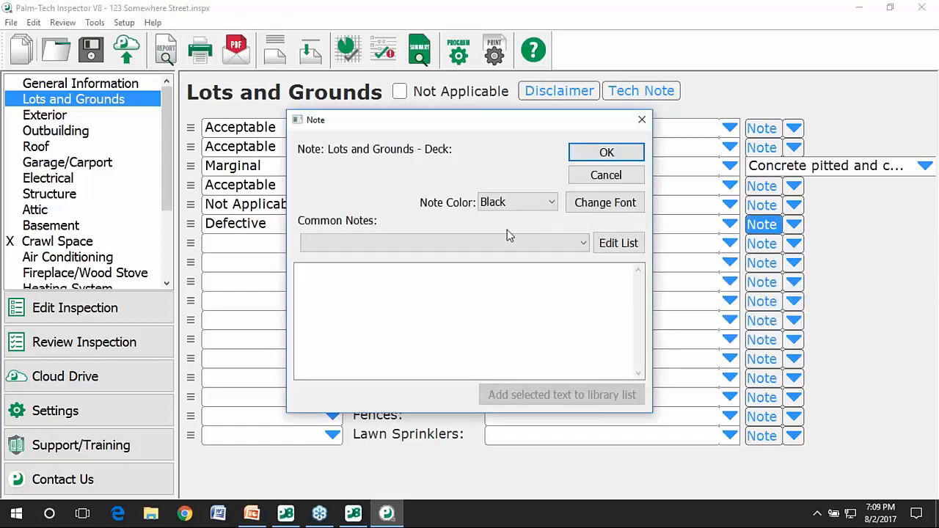
pyautogui.click(464, 243)
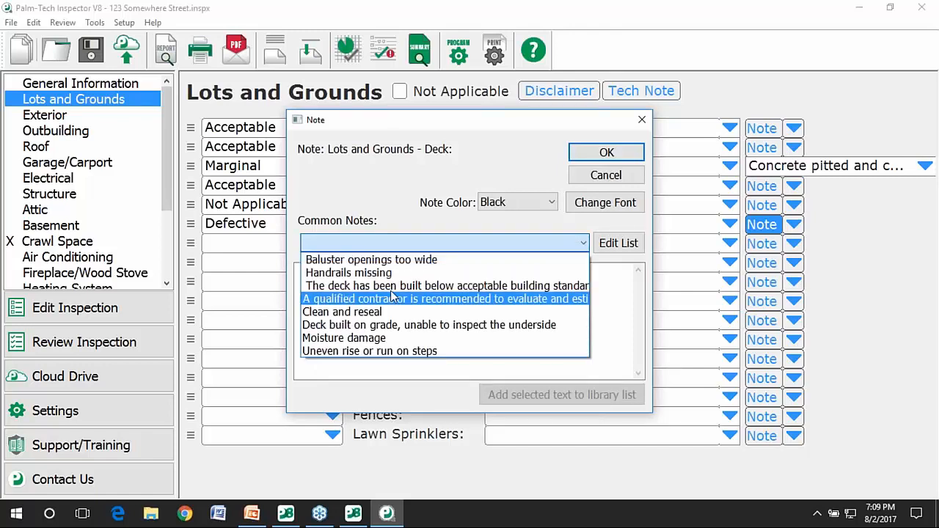
pyautogui.click(345, 337)
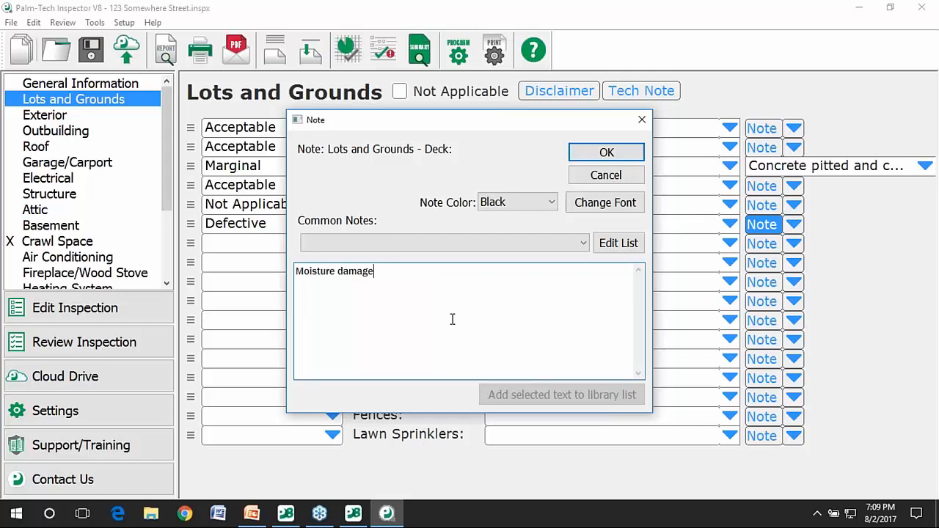
pyautogui.write(', This is the other issue')
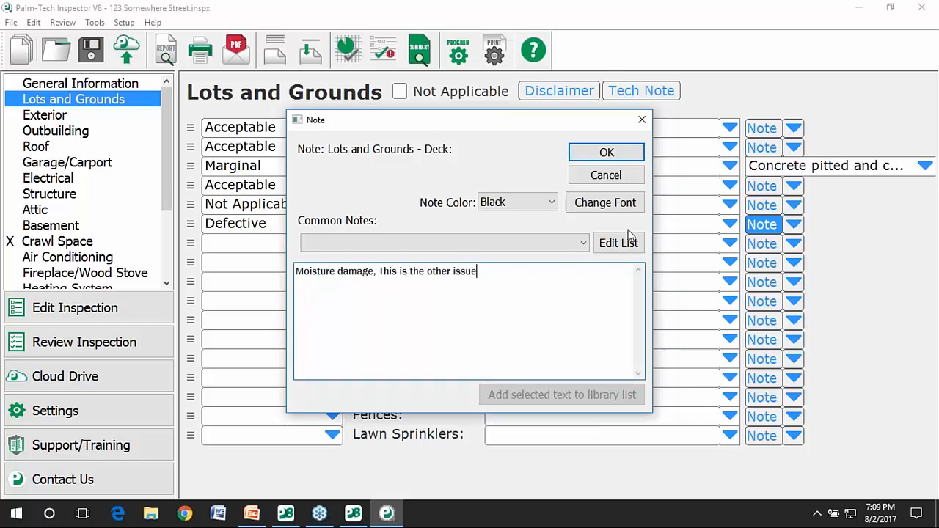
pyautogui.click(545, 210)
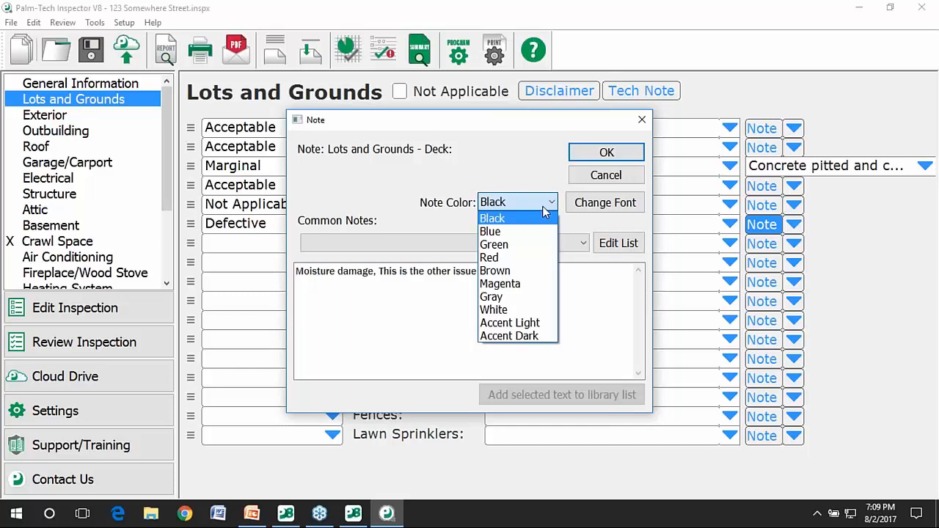
pyautogui.click(535, 257)
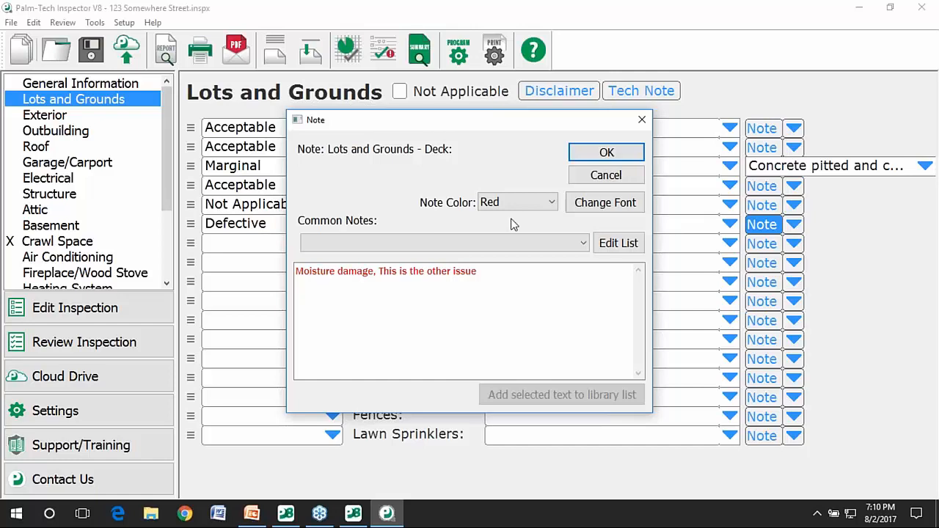
pyautogui.click(606, 154)
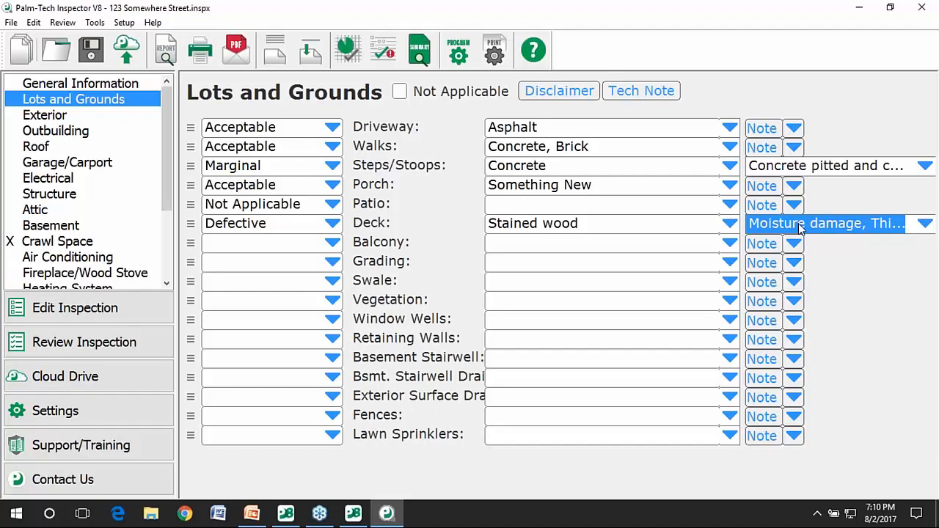
# Arrange the Inspector window and the Sample Pictures folder side by side.
pyautogui.moveTo(715, 6); pyautogui.dragTo(483, 22)
pyautogui.moveTo(703, 360); pyautogui.dragTo(751, 476)
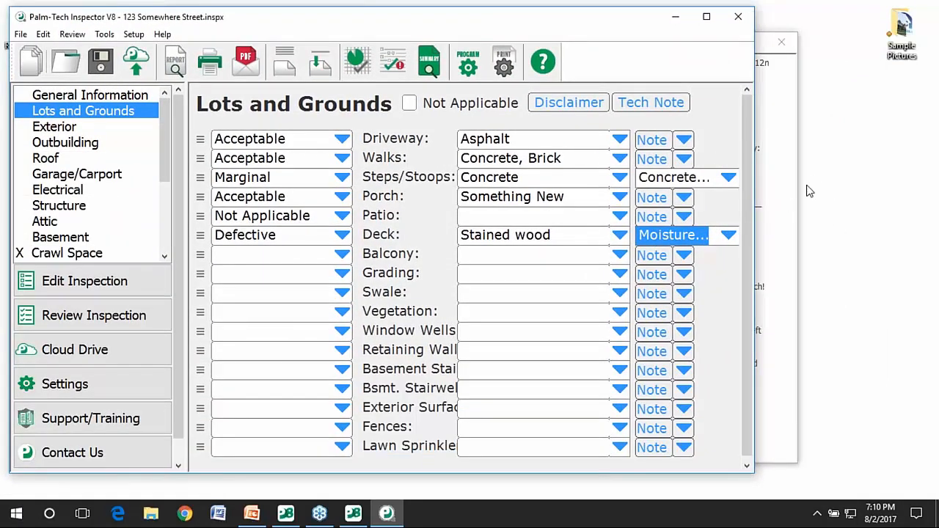
pyautogui.click(904, 24)
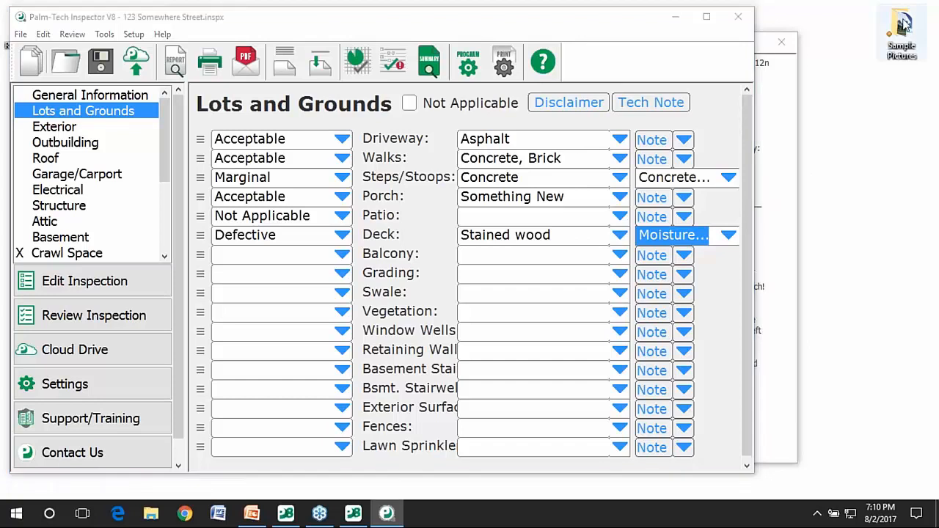
pyautogui.doubleClick(904, 24)
pyautogui.moveTo(420, 73); pyautogui.dragTo(662, 34)
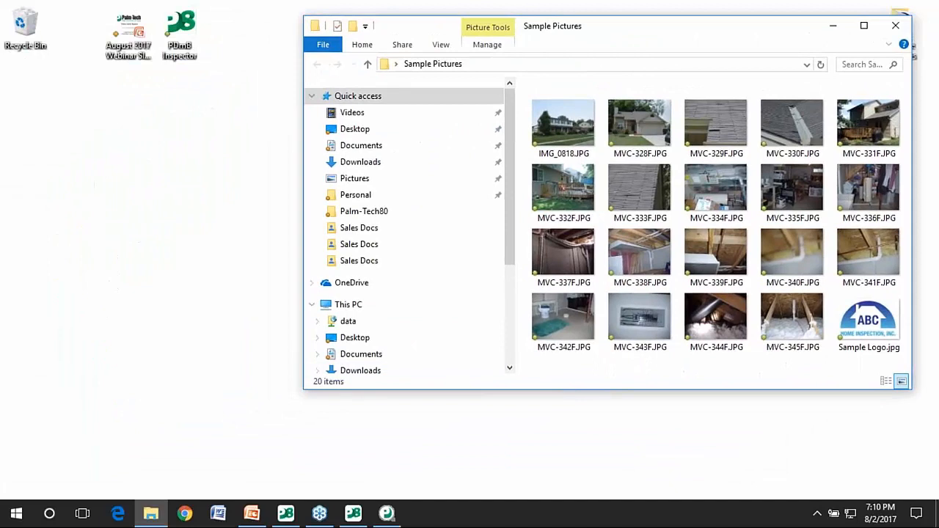
pyautogui.moveTo(301, 391); pyautogui.dragTo(767, 480)
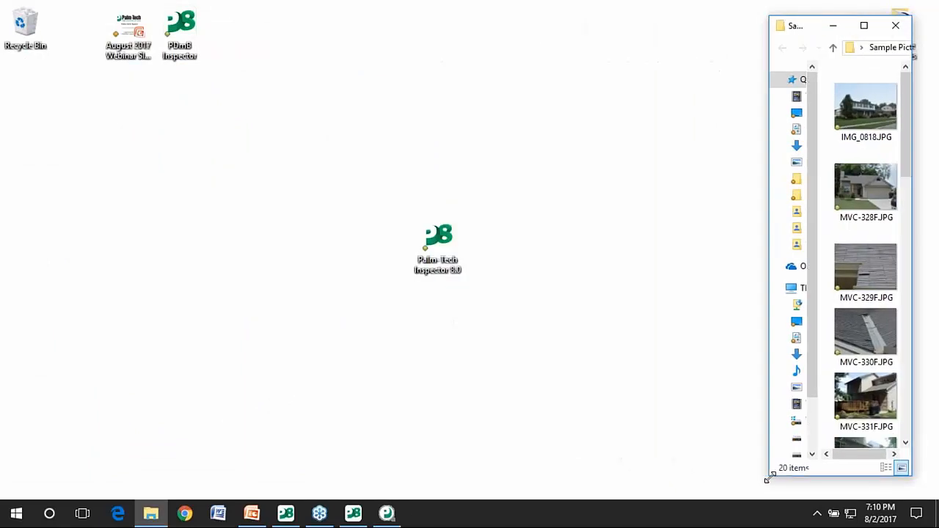
# Attach the photo MVC-332F.JPG to the Deck row.
pyautogui.click(400, 515)
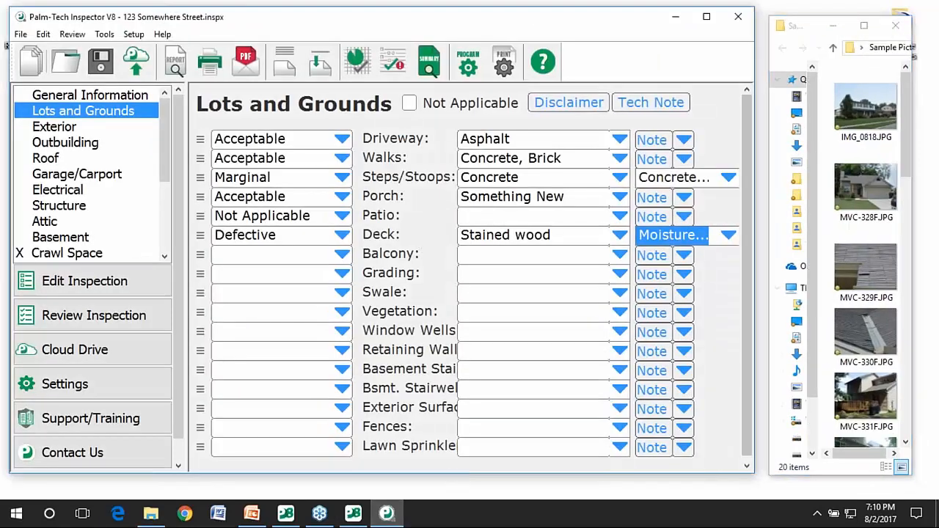
pyautogui.scroll(-3, 894, 194)
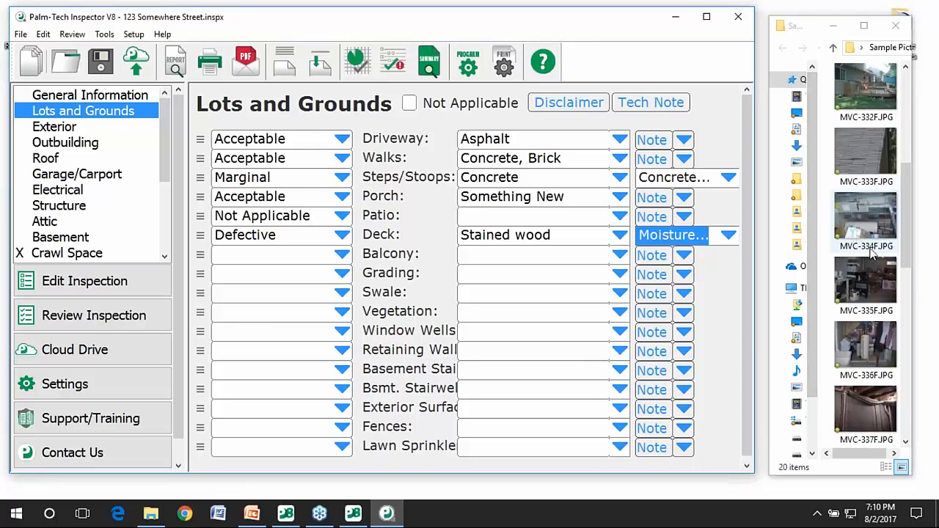
pyautogui.moveTo(865, 285); pyautogui.dragTo(377, 243)
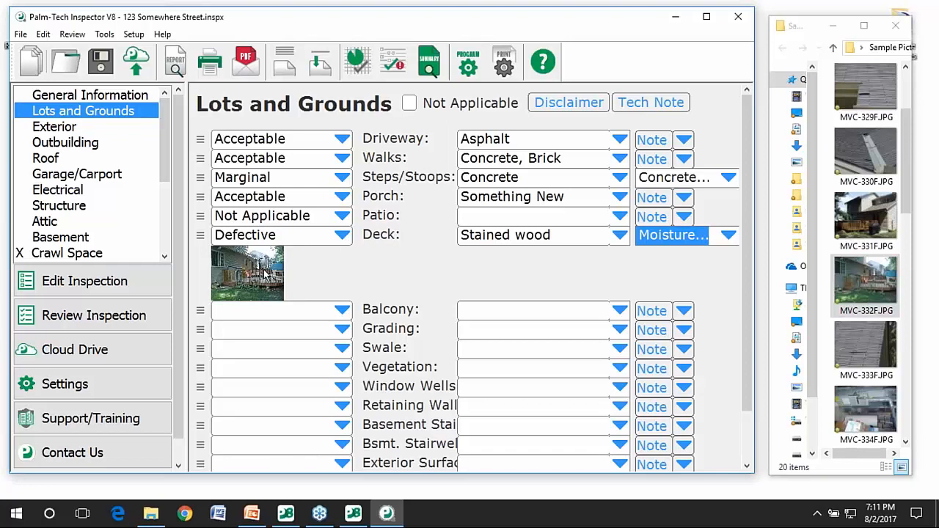
# Draw two red arrows on the deck photo, pointing at the red toy and the deck rail.
pyautogui.doubleClick(266, 273)
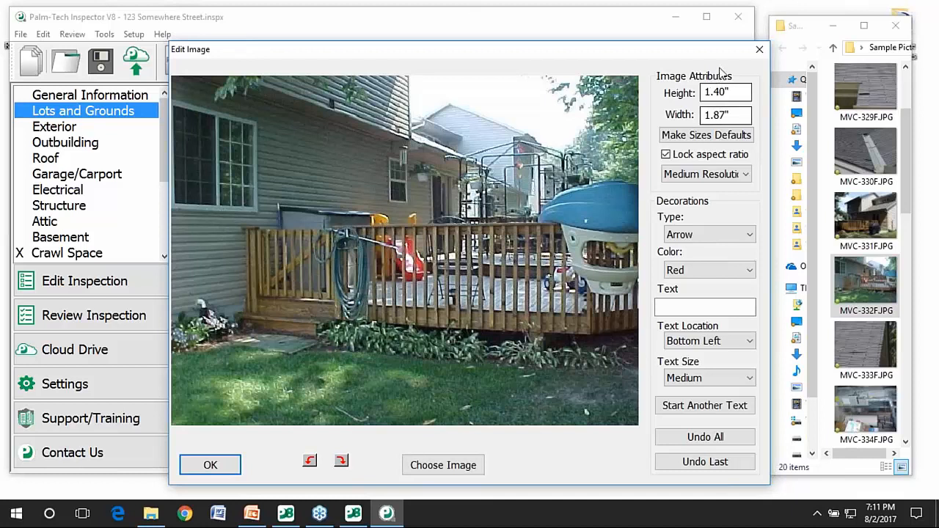
pyautogui.click(700, 234)
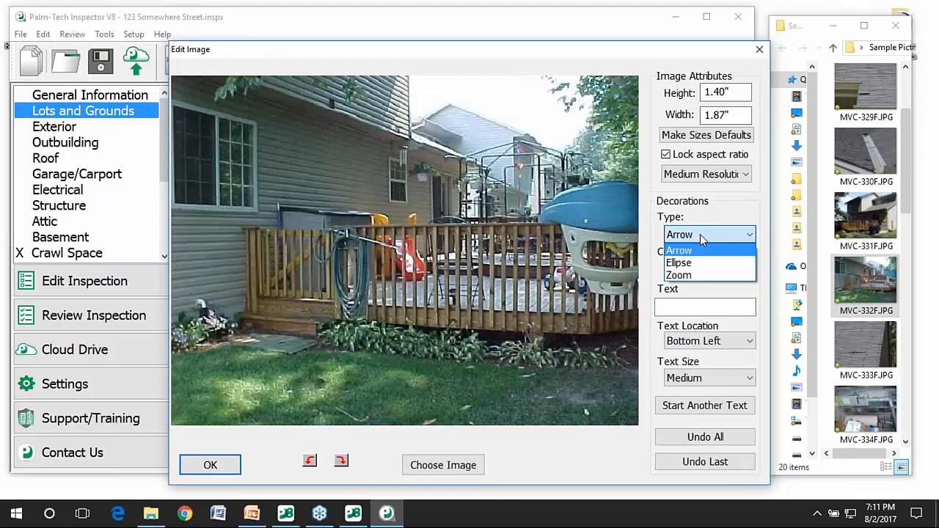
pyautogui.click(700, 234)
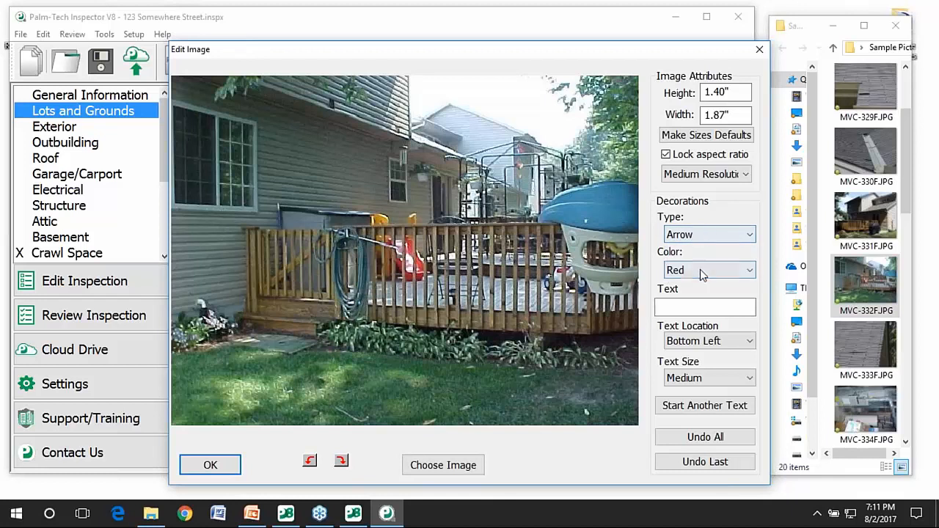
pyautogui.moveTo(360, 165)
pyautogui.mouseDown()
pyautogui.moveTo(365, 195)
pyautogui.moveTo(412, 263)
pyautogui.moveTo(411, 221)
pyautogui.mouseUp()
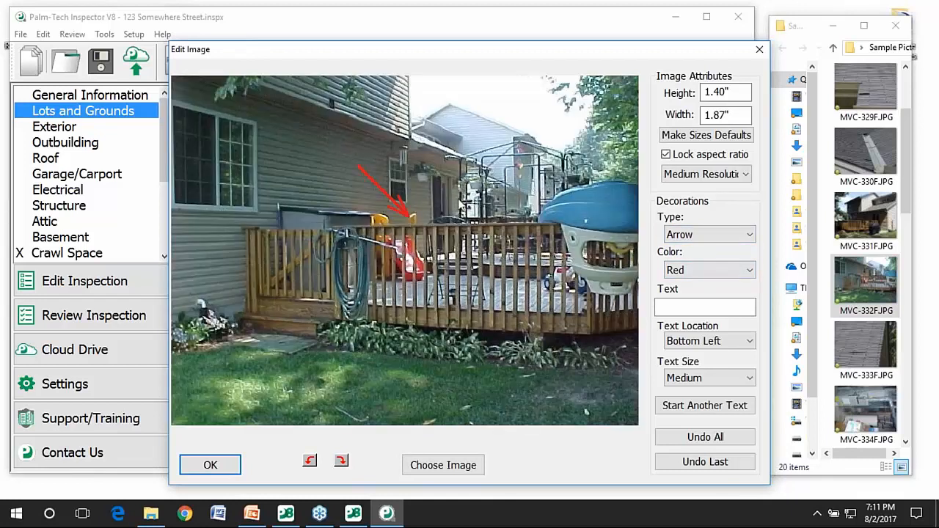
pyautogui.moveTo(577, 128); pyautogui.dragTo(466, 231)
# Add the caption 'This is the issue' in large black text at bottom left, and apply the edits.
pyautogui.click(674, 307)
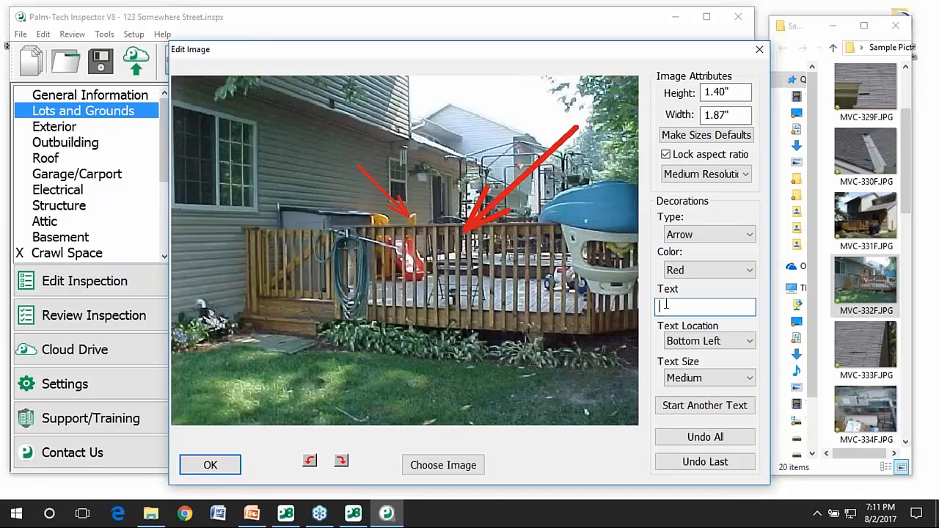
pyautogui.write('This is the issue')
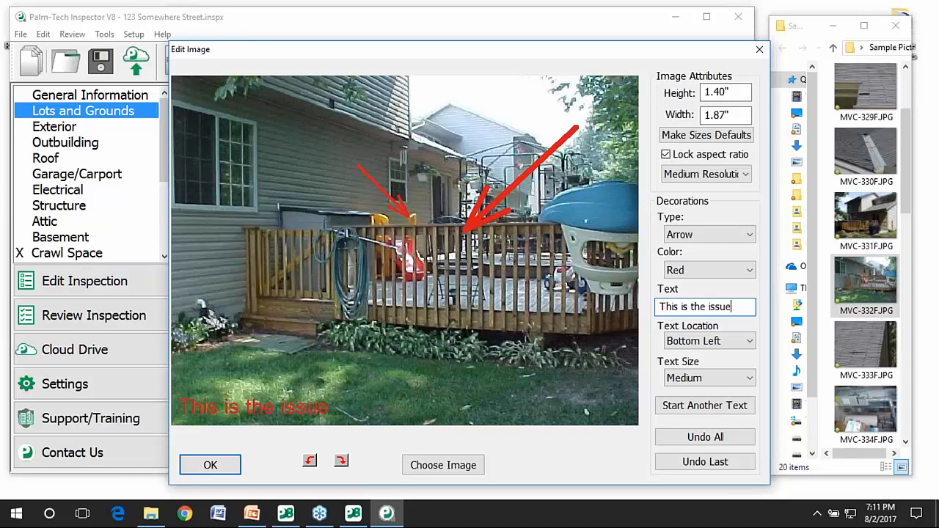
pyautogui.click(708, 270)
pyautogui.click(710, 293)
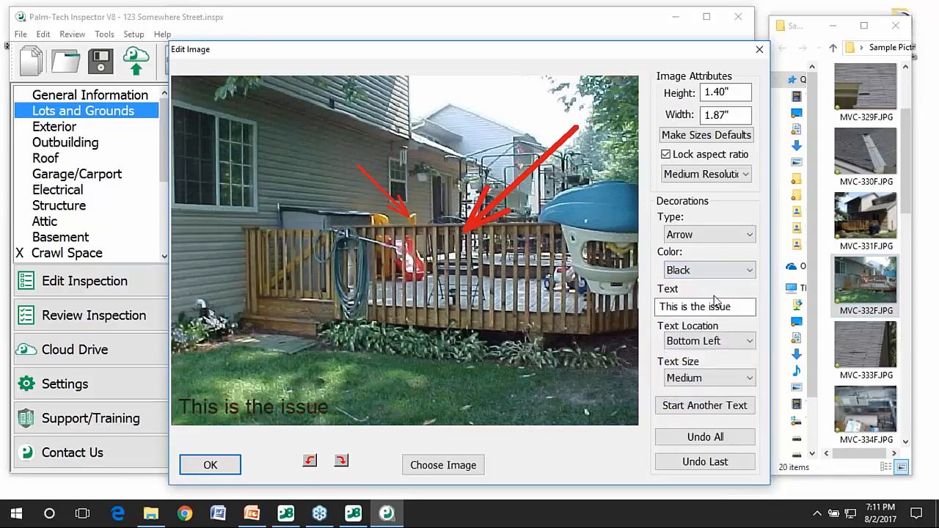
pyautogui.click(710, 341)
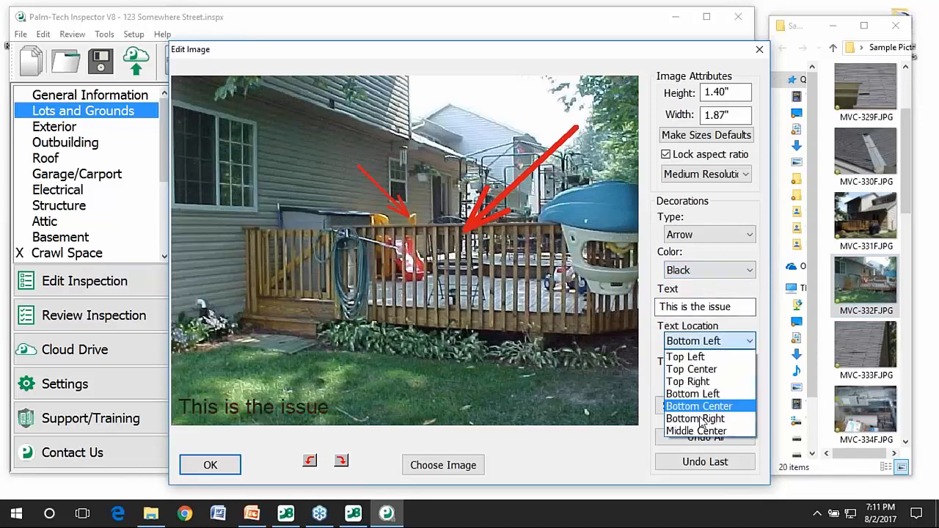
pyautogui.click(706, 292)
pyautogui.click(702, 377)
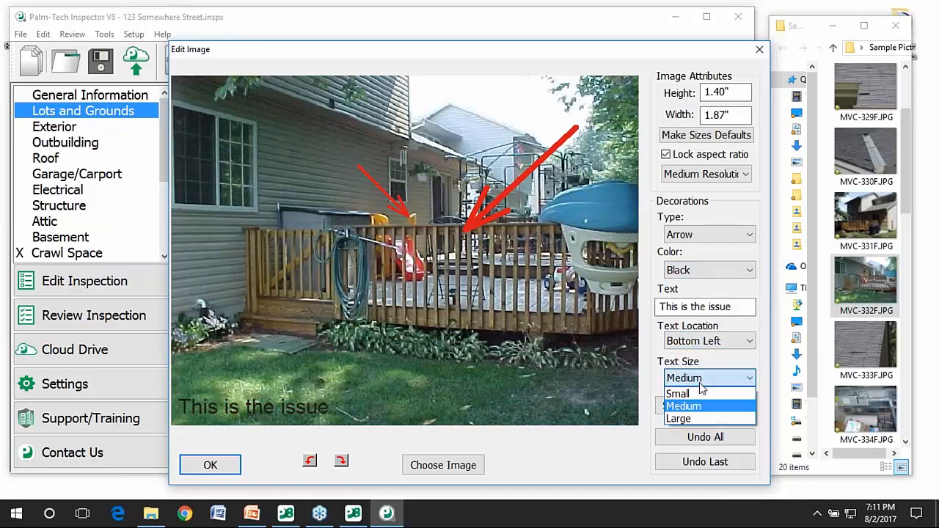
pyautogui.click(689, 417)
pyautogui.click(689, 412)
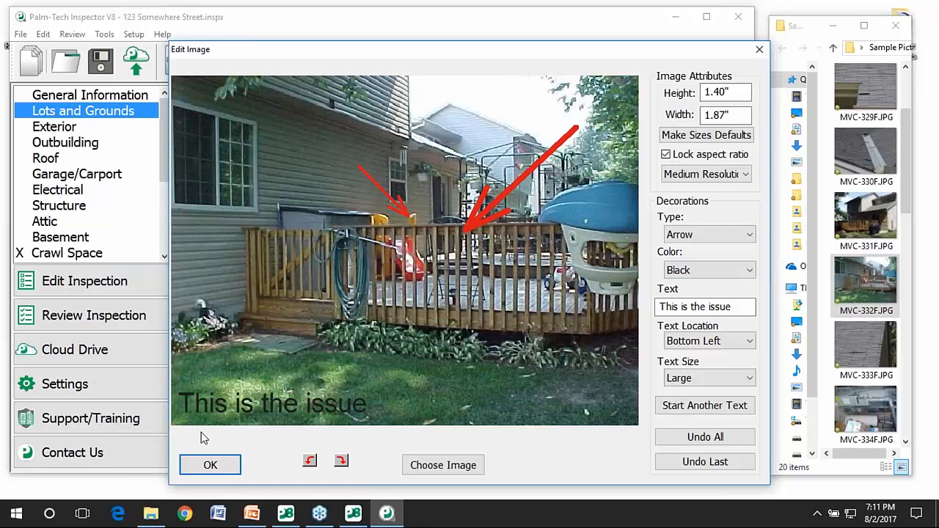
pyautogui.click(210, 464)
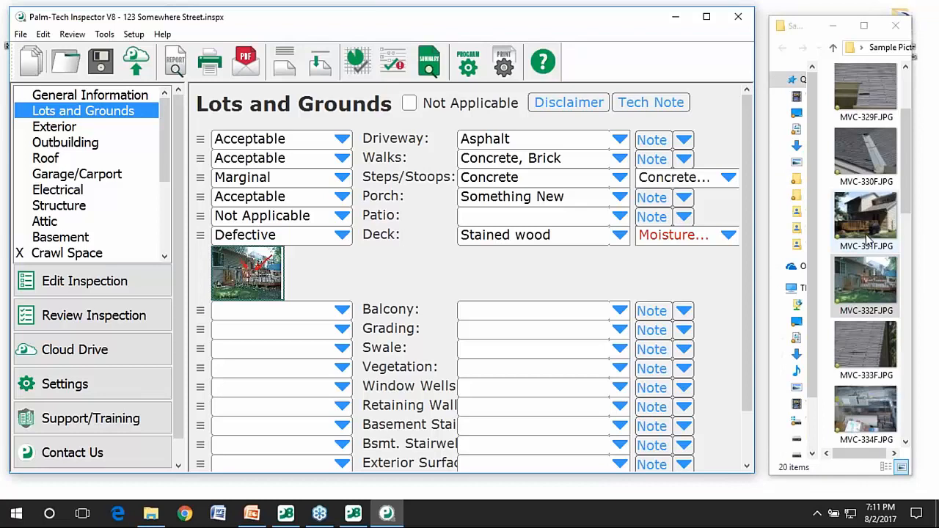
# Attach photo MVC-331 from Explorer under Retaining Wall on the form.
pyautogui.moveTo(868, 238); pyautogui.dragTo(434, 408)
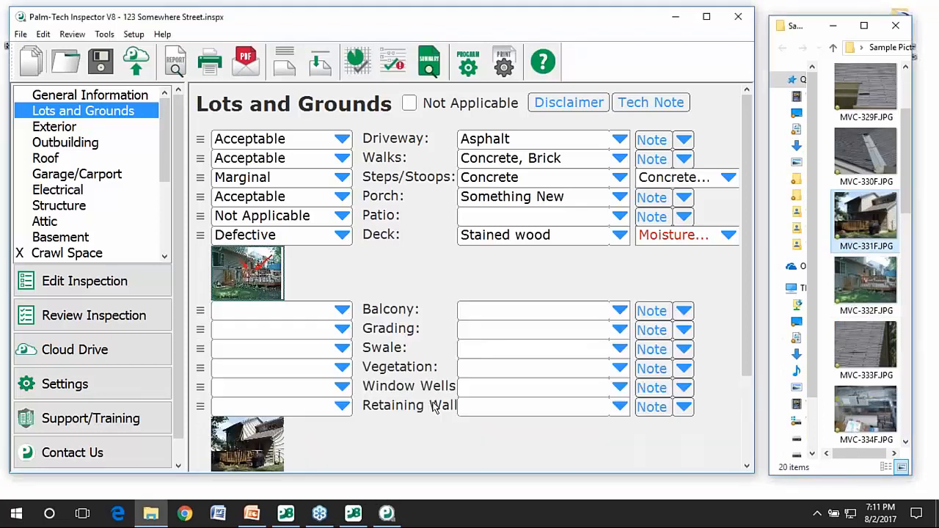
pyautogui.scroll(-1, 434, 408)
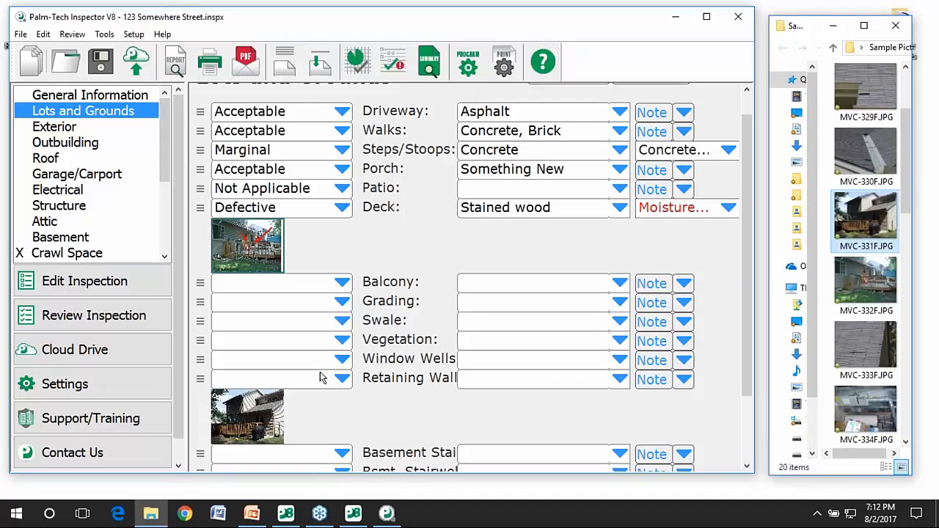
pyautogui.scroll(1, 320, 377)
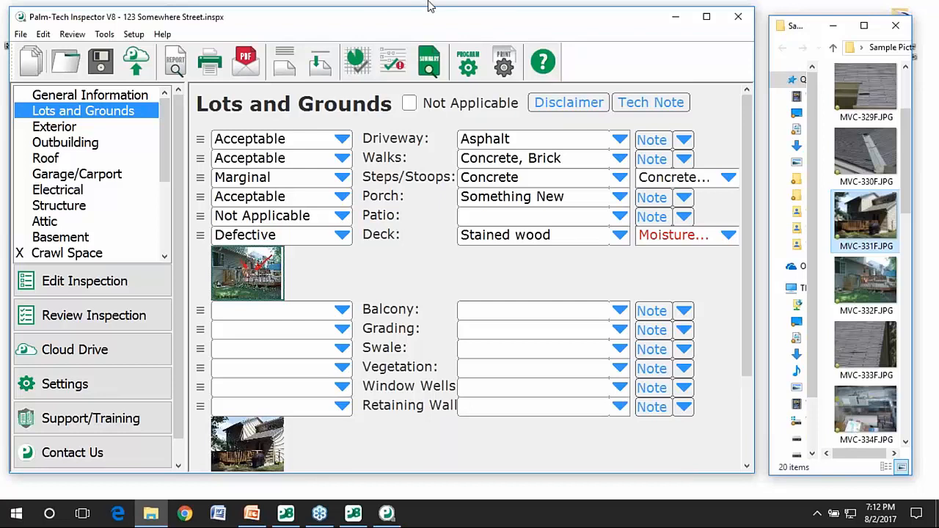
# Save the inspection, send it to the cloud, and close Palm-Tech and the Explorer window.
pyautogui.click(105, 64)
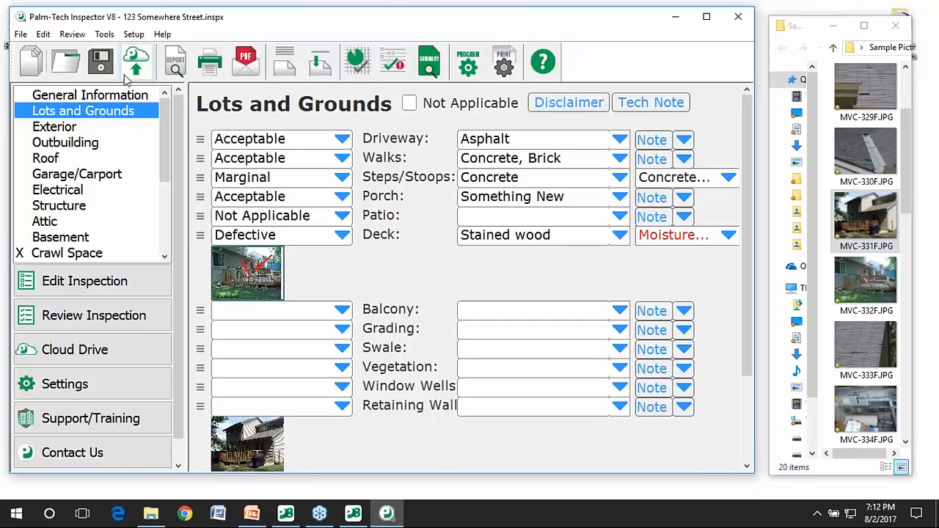
pyautogui.click(133, 69)
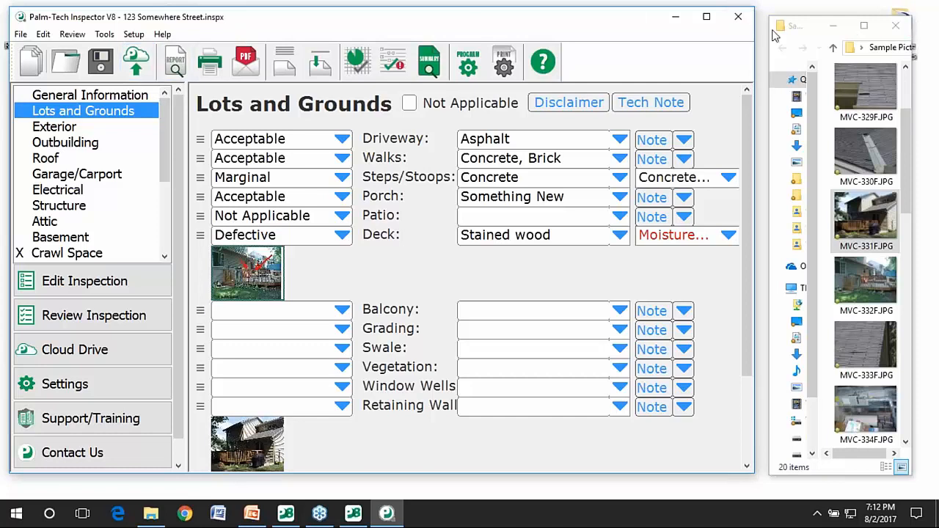
pyautogui.click(737, 17)
pyautogui.click(895, 25)
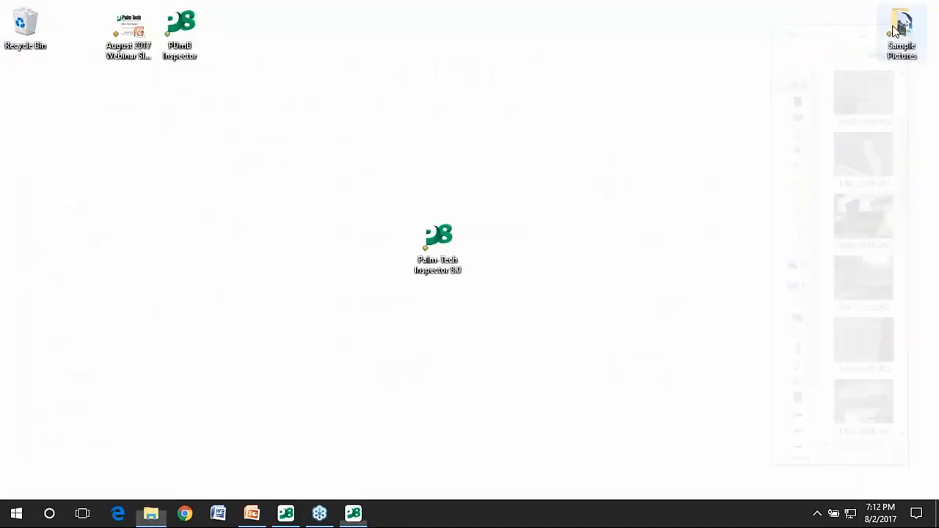
pyautogui.click(353, 512)
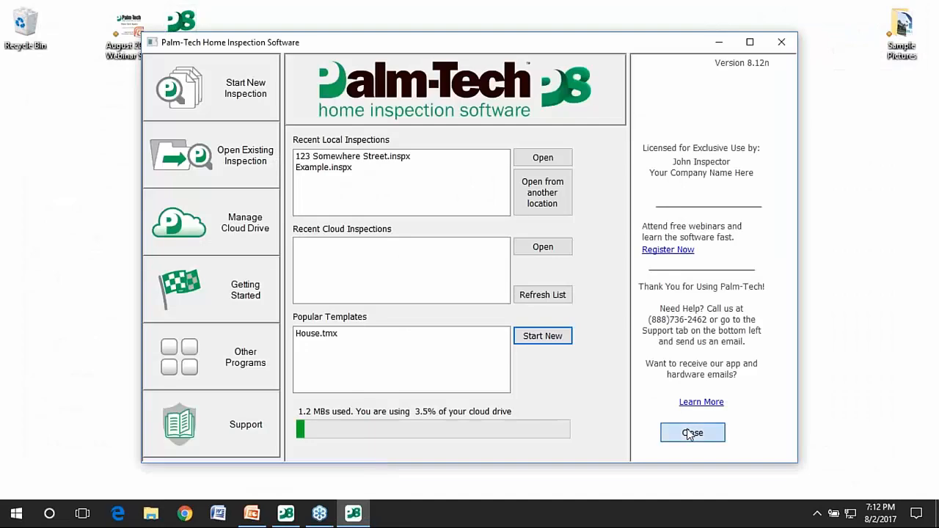
# Close the Home Inspection launcher, open Palm-Tech Inspector, and shrink its window to phone size.
pyautogui.click(678, 433)
pyautogui.click(301, 513)
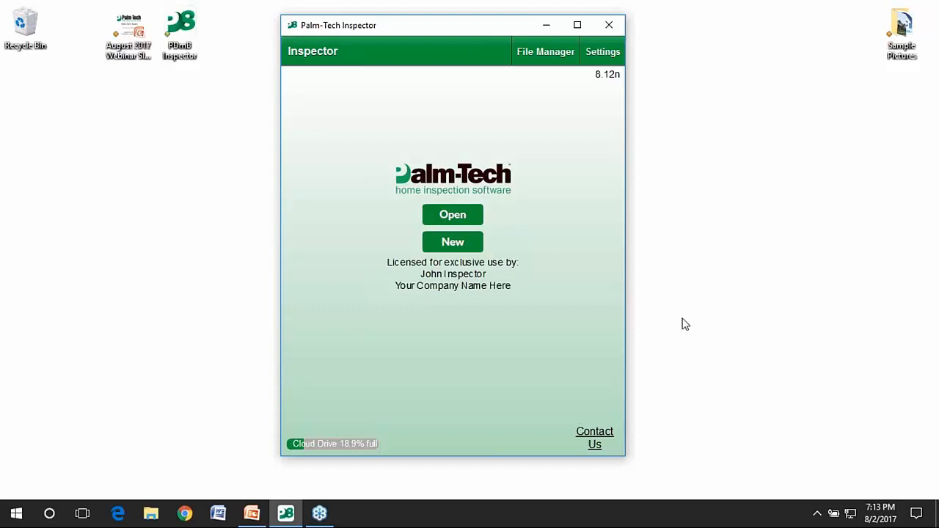
pyautogui.moveTo(619, 455); pyautogui.dragTo(599, 481)
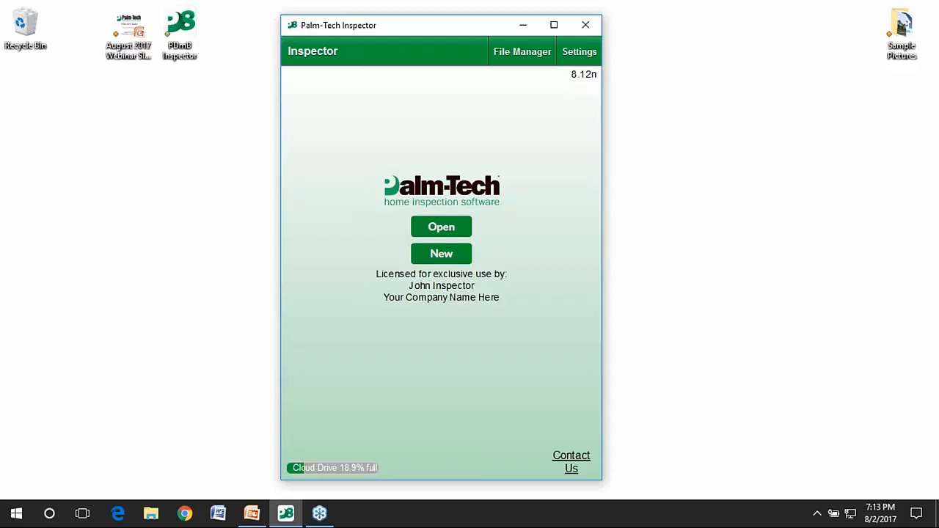
# Download and open 123 Somewhere Street.inspx from the cloud drive.
pyautogui.click(461, 234)
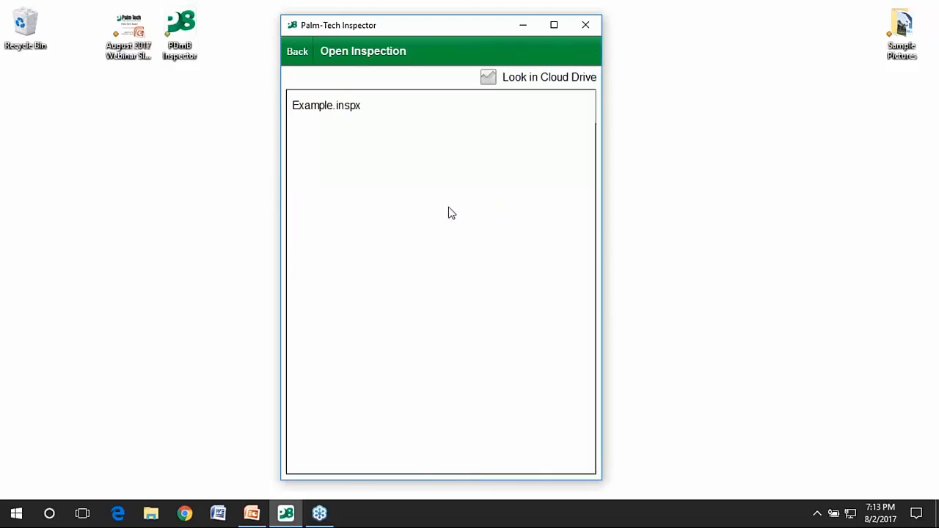
pyautogui.click(487, 77)
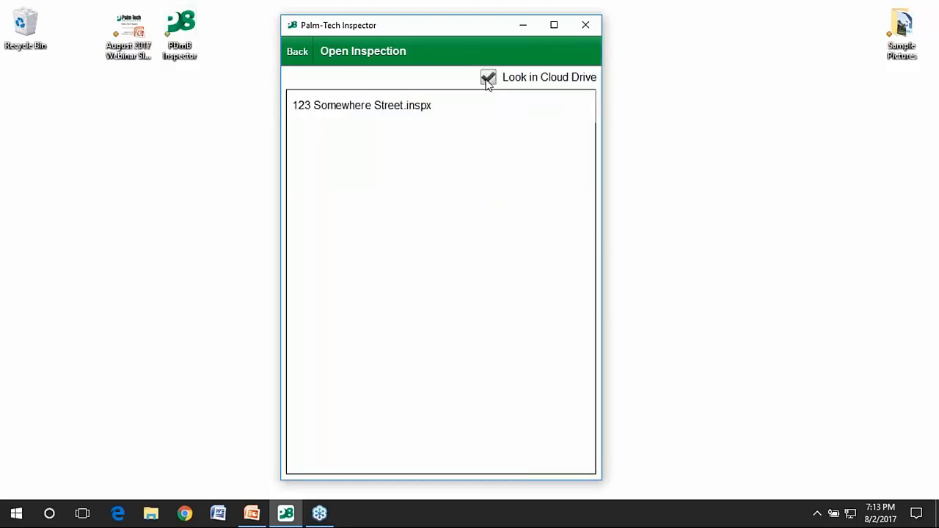
pyautogui.click(352, 111)
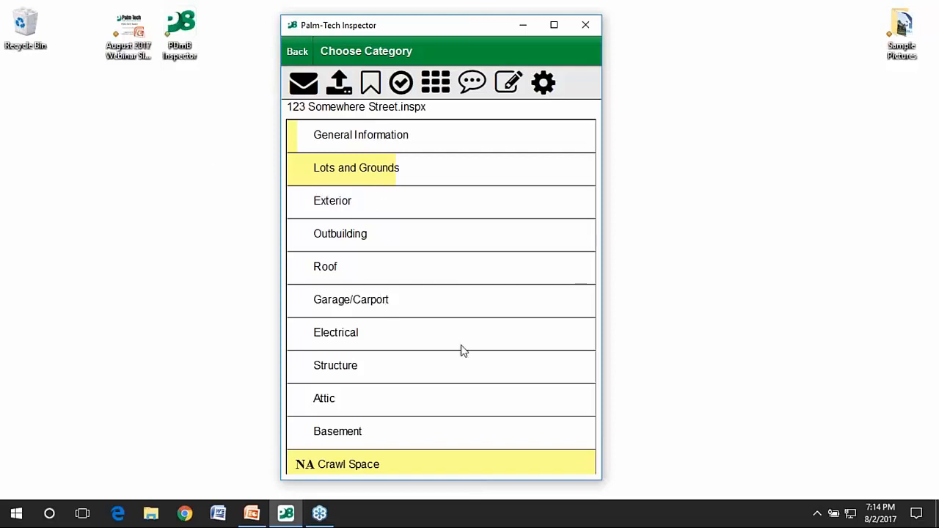
# Open Lots and Grounds and scroll through its synced Porch, Patio and Deck ratings and photos.
pyautogui.moveTo(443, 352); pyautogui.dragTo(468, 362)
pyautogui.click(430, 174)
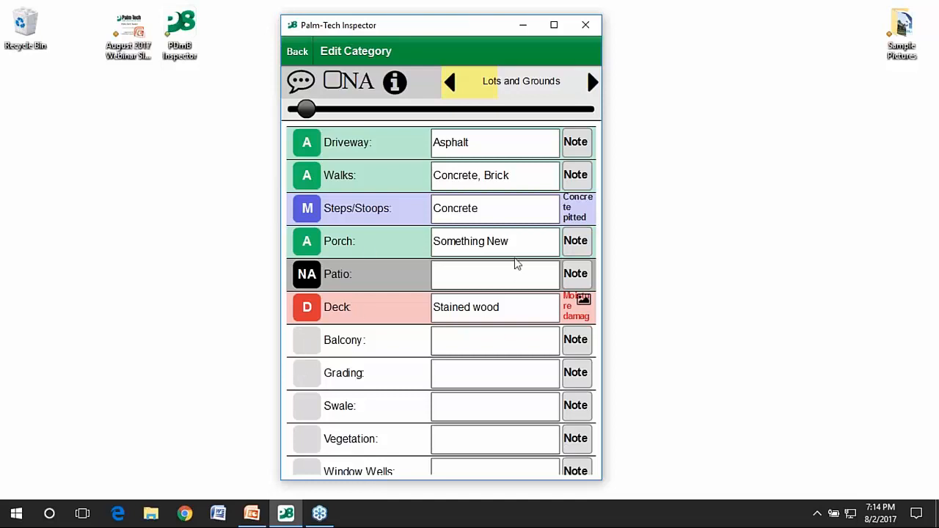
pyautogui.click(480, 337)
pyautogui.moveTo(418, 346); pyautogui.dragTo(446, 269)
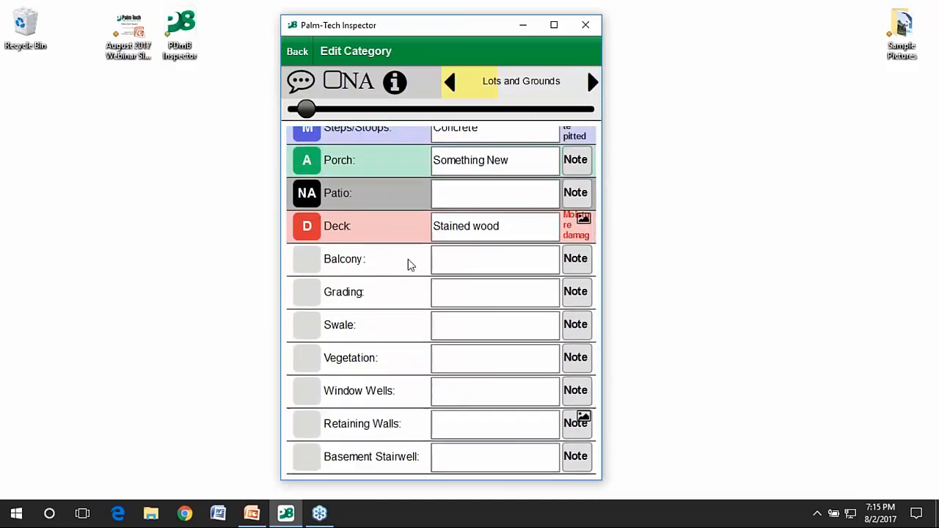
# Rate the Balcony acceptable with Stained wood as its material.
pyautogui.click(306, 263)
pyautogui.click(301, 267)
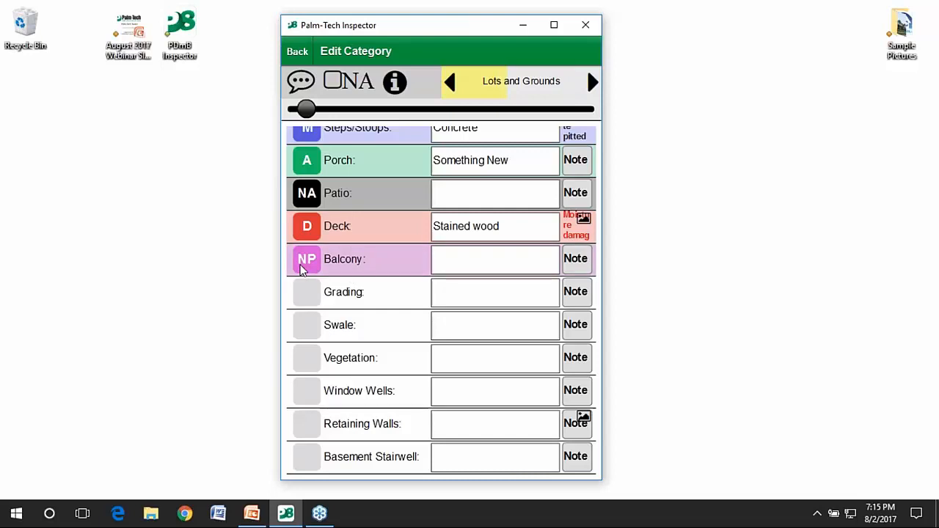
pyautogui.click(300, 267)
pyautogui.click(301, 267)
pyautogui.click(303, 269)
pyautogui.click(303, 270)
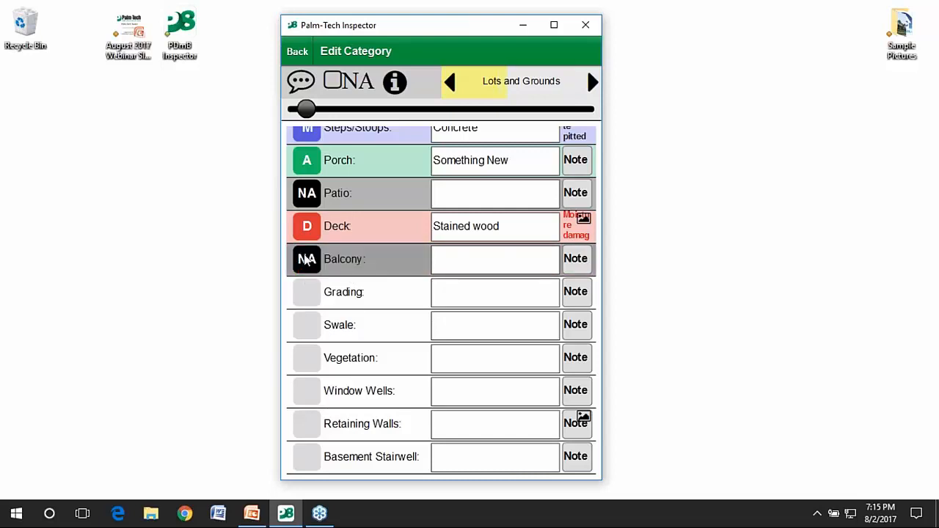
pyautogui.click(308, 268)
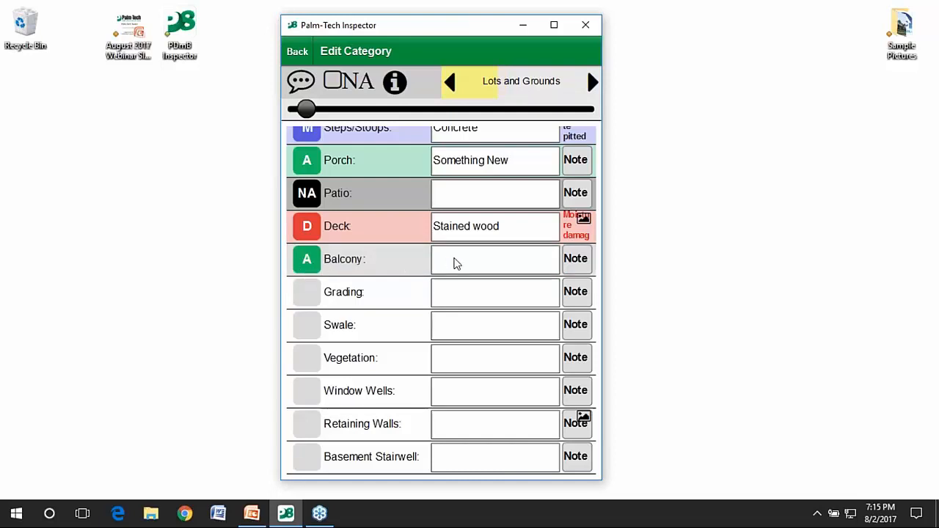
pyautogui.click(469, 263)
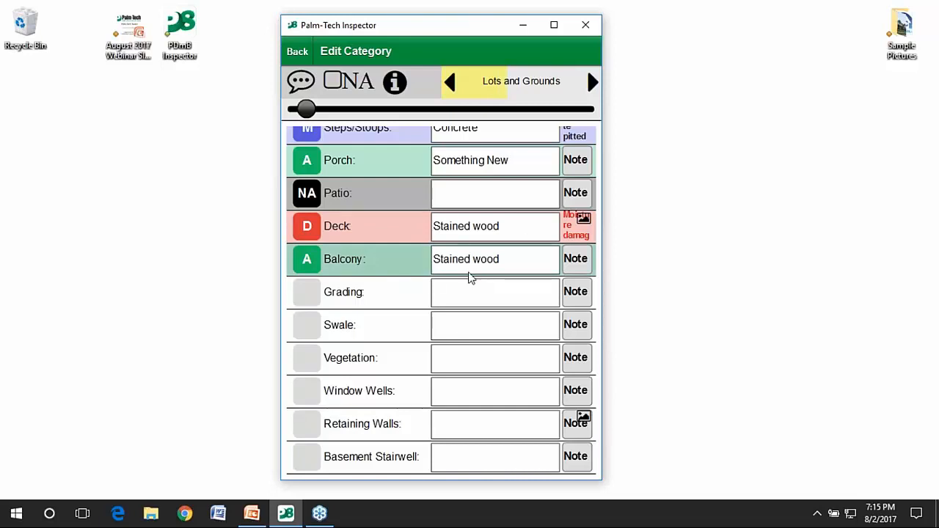
# Rate Grading M (marginal) and describe it as Negative slope.
pyautogui.click(315, 296)
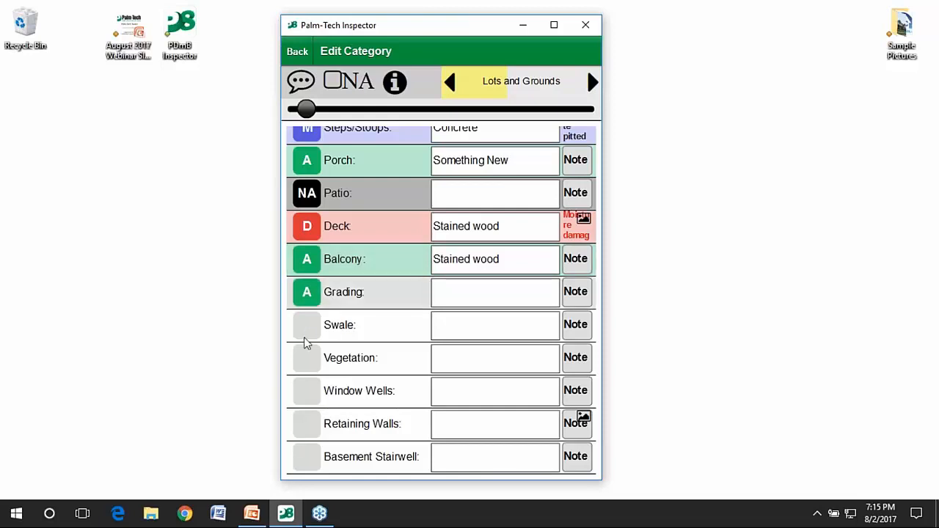
pyautogui.click(304, 295)
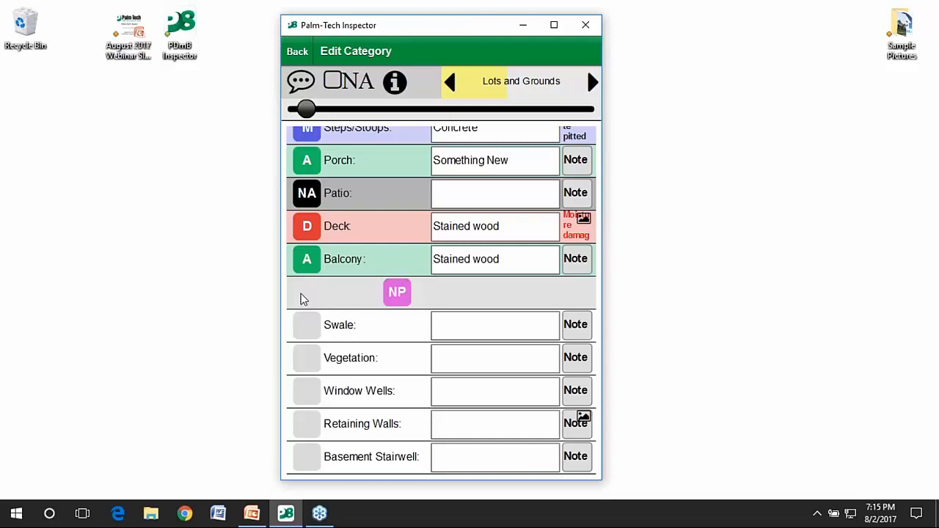
pyautogui.click(308, 295)
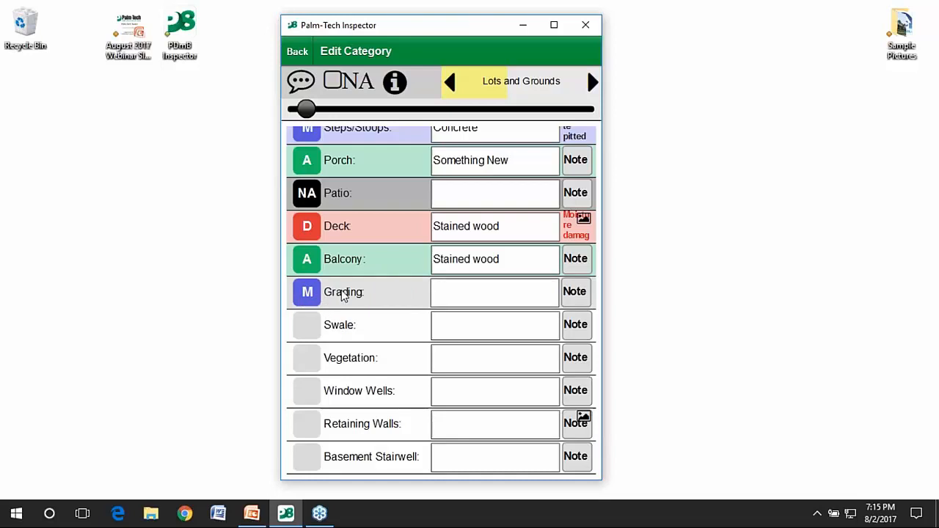
pyautogui.click(529, 301)
pyautogui.write('Flat')
pyautogui.press('Down')
pyautogui.press('Down')
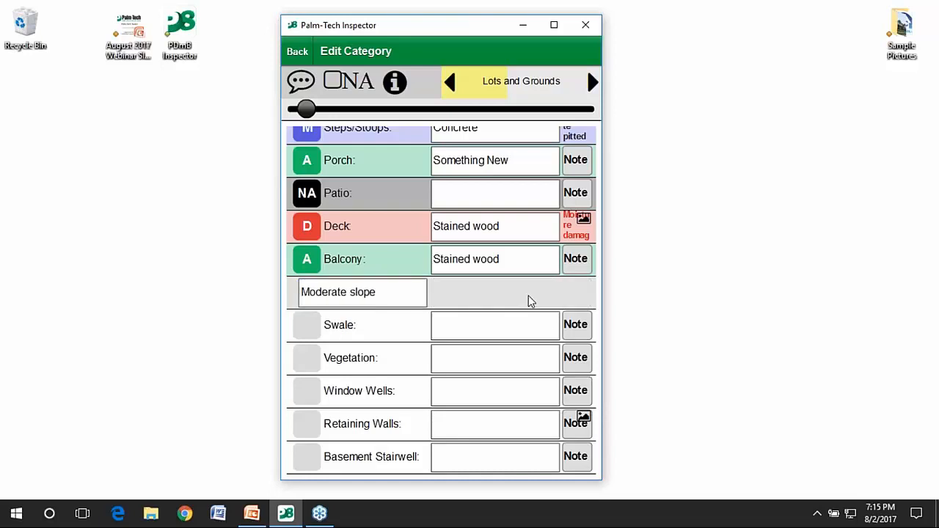
pyautogui.press('Down')
pyautogui.press('Down')
pyautogui.press('Down')
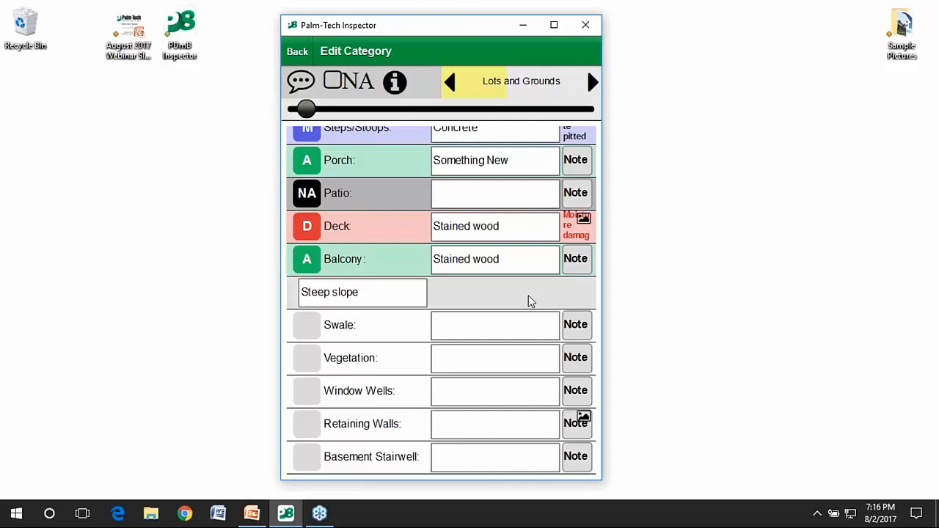
pyautogui.press('Return')
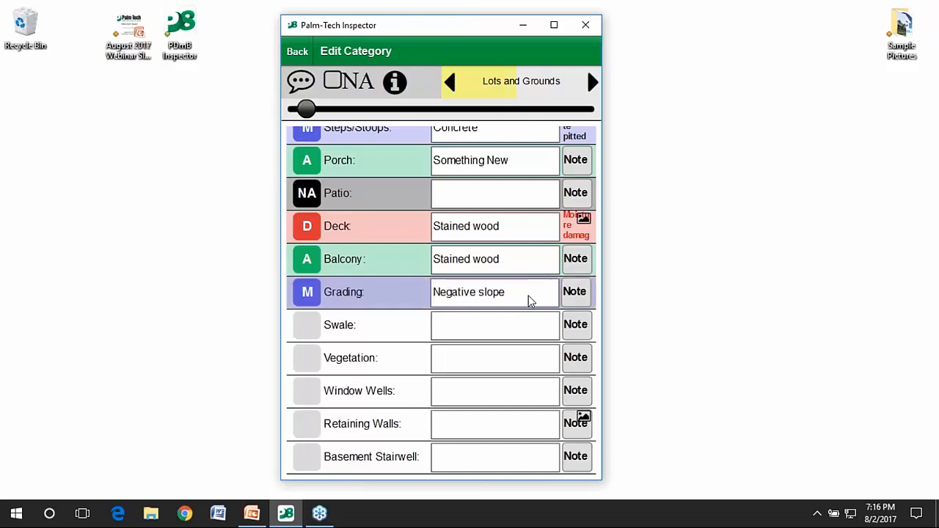
# Add the water-pooling-against-foundation note to Grading, then open the Swale line.
pyautogui.click(589, 302)
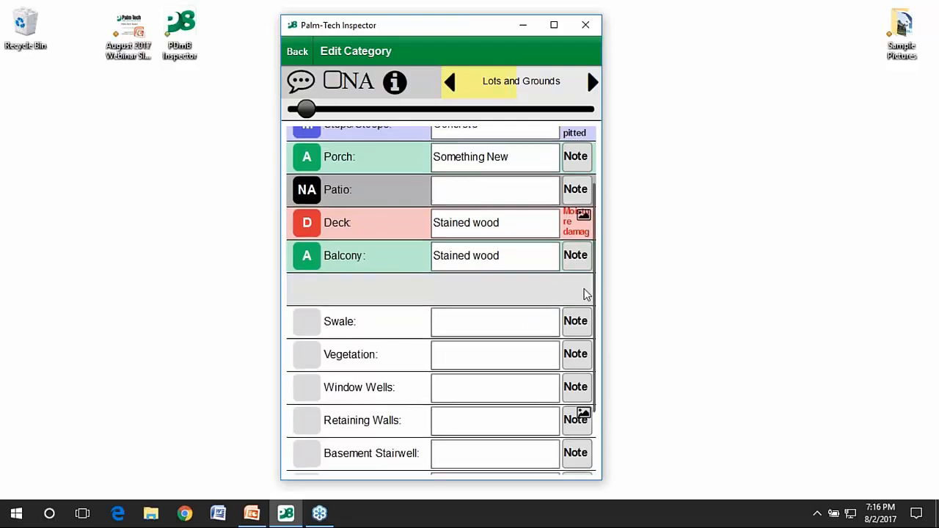
pyautogui.click(586, 294)
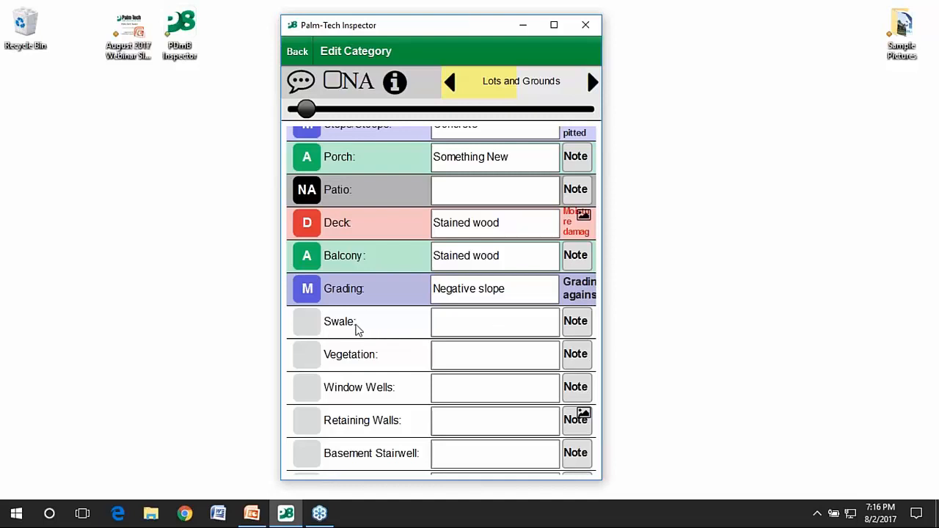
pyautogui.click(357, 329)
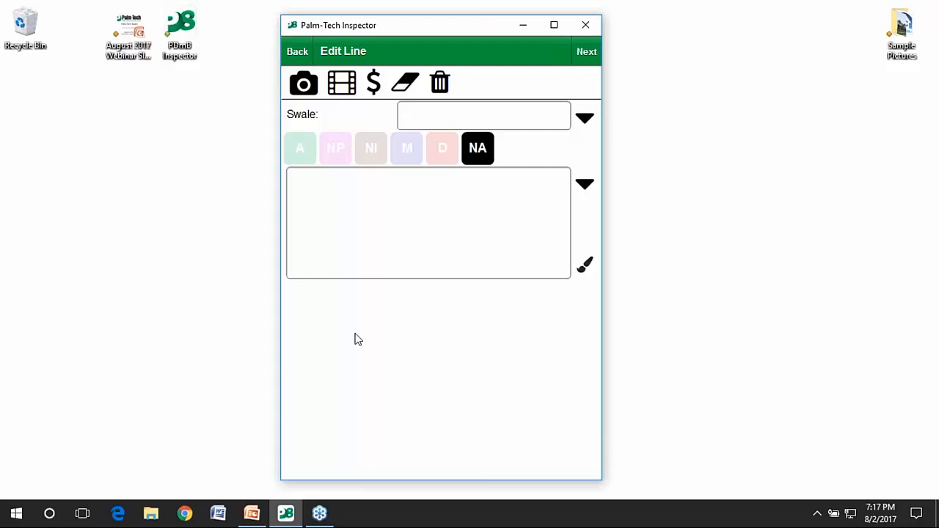
# Rate Vegetation A with Trees as its description.
pyautogui.click(581, 58)
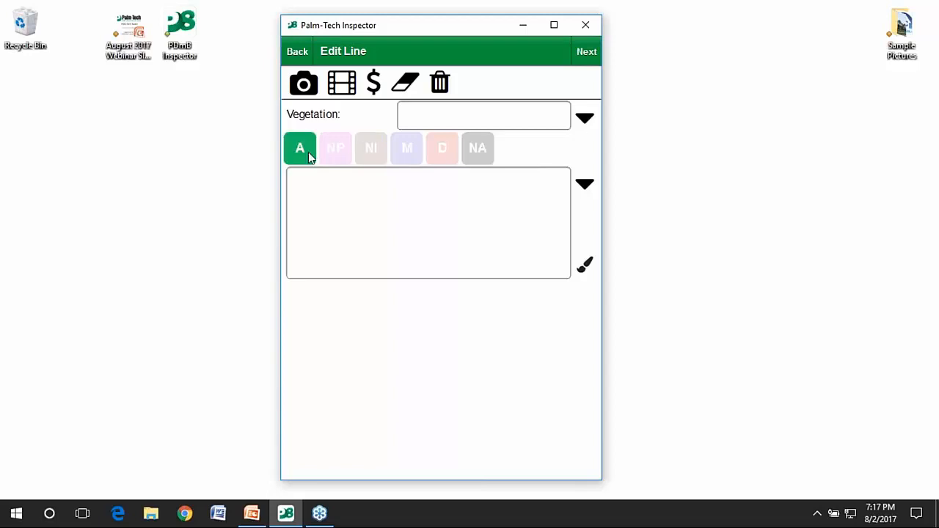
pyautogui.click(581, 120)
pyautogui.click(421, 149)
# Rate Window Wells M, Covered, with the note 'Unstable, This is the other note'.
pyautogui.click(579, 57)
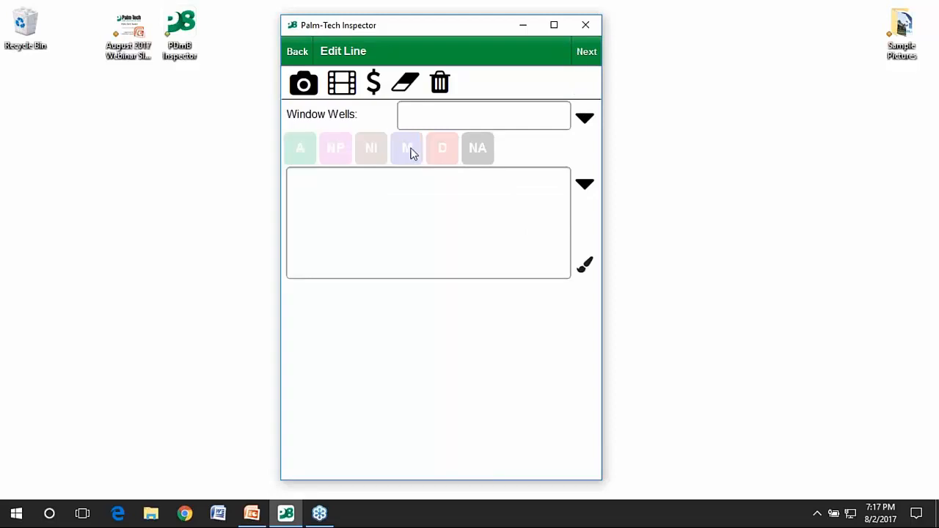
pyautogui.click(586, 119)
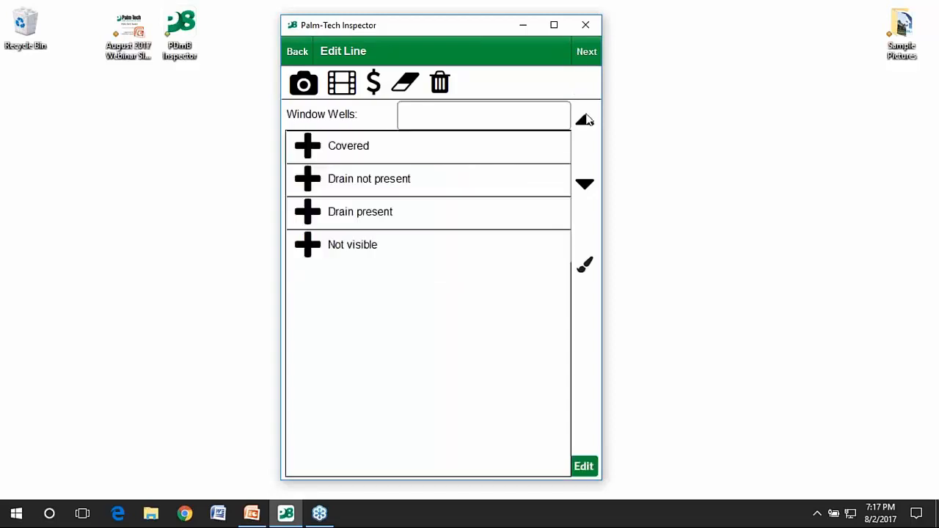
pyautogui.click(546, 146)
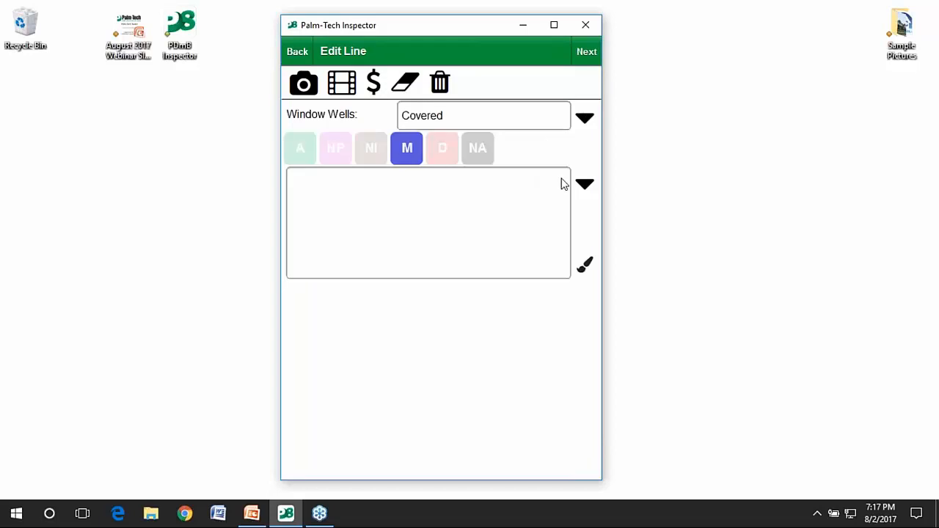
pyautogui.click(585, 185)
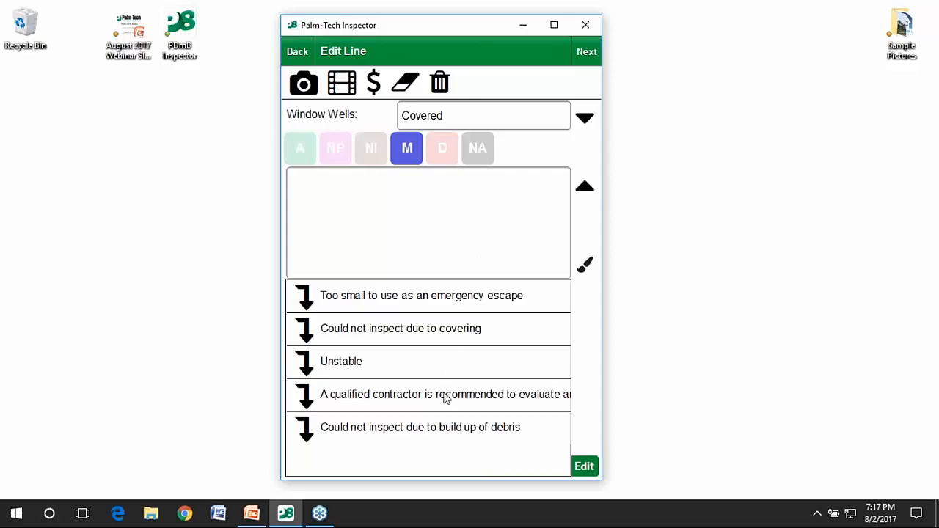
pyautogui.click(413, 361)
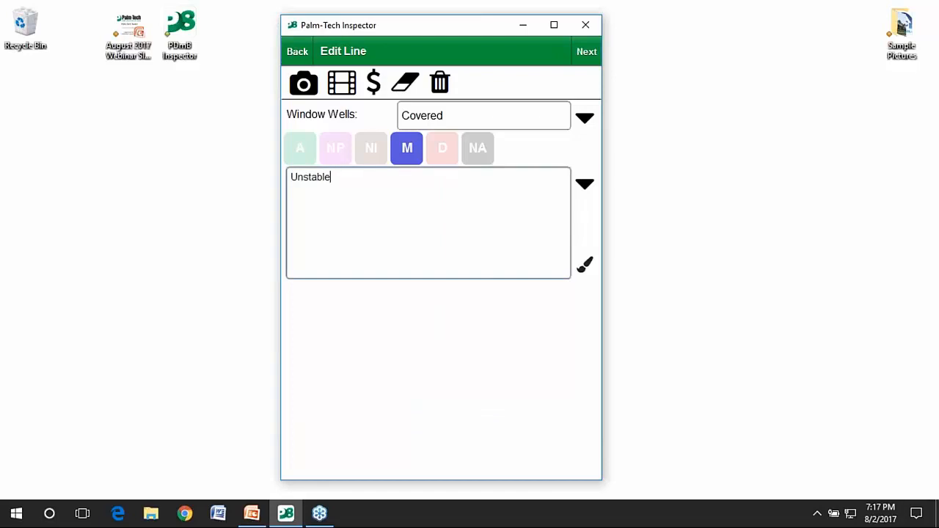
pyautogui.write(', This is the other note')
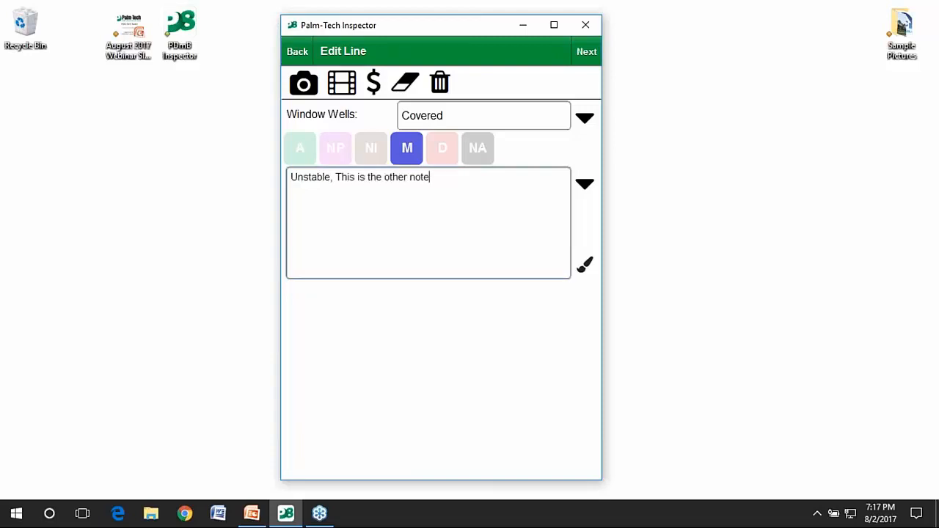
pyautogui.click(579, 63)
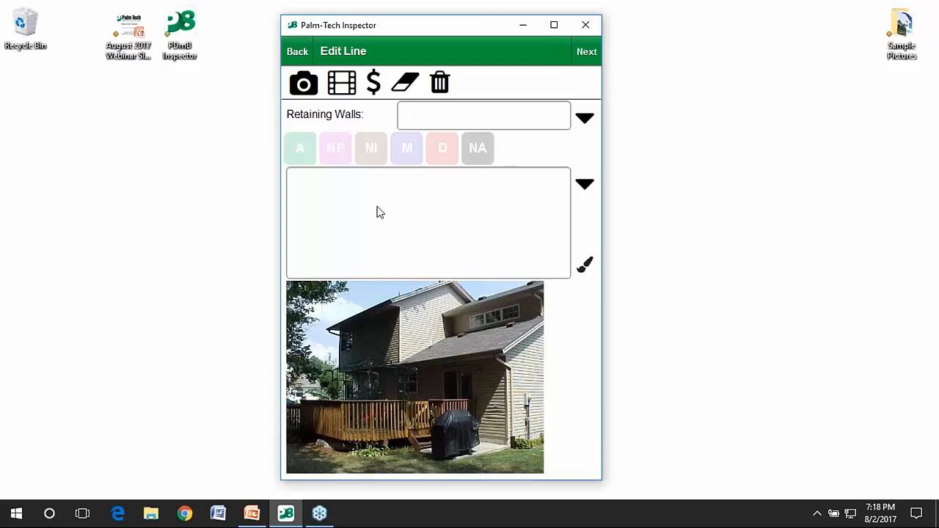
# Rate Retaining Walls D, Block, with comment 'Wall is unstable, This is the other issue'.
pyautogui.click(435, 151)
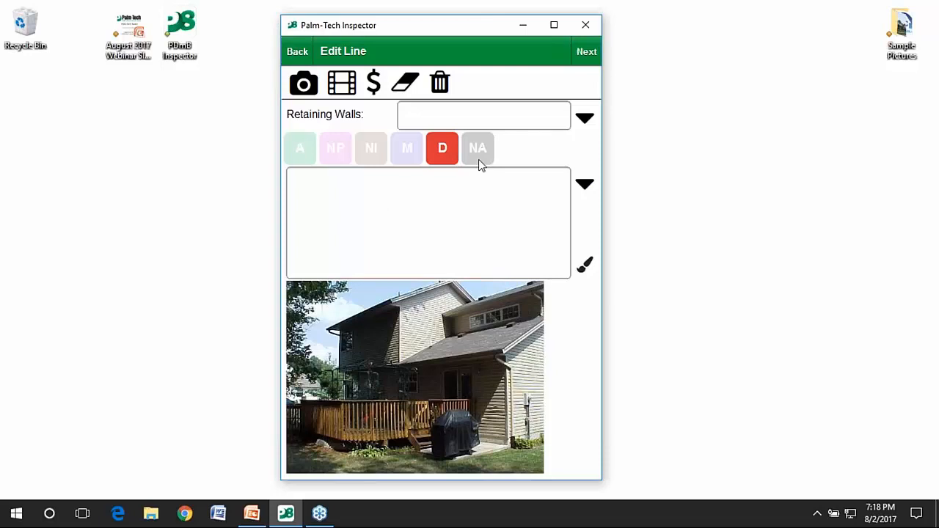
pyautogui.click(536, 126)
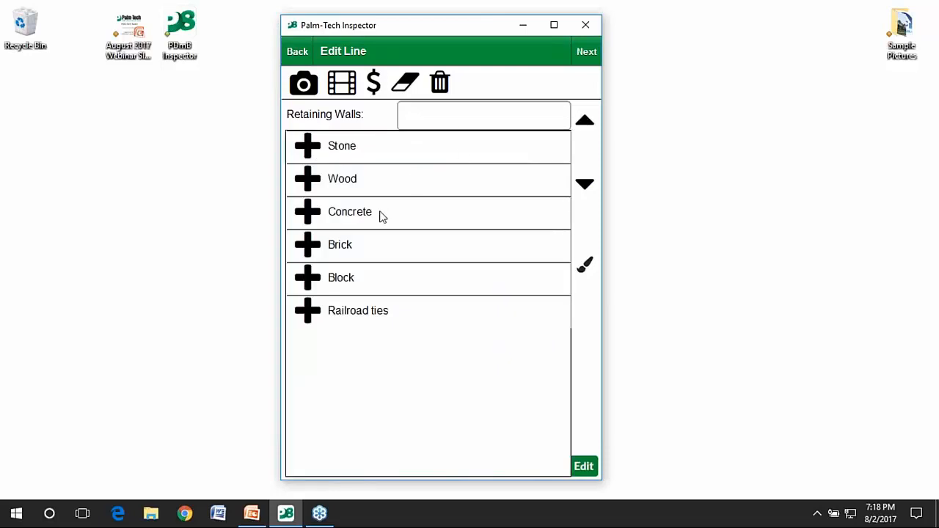
pyautogui.click(373, 276)
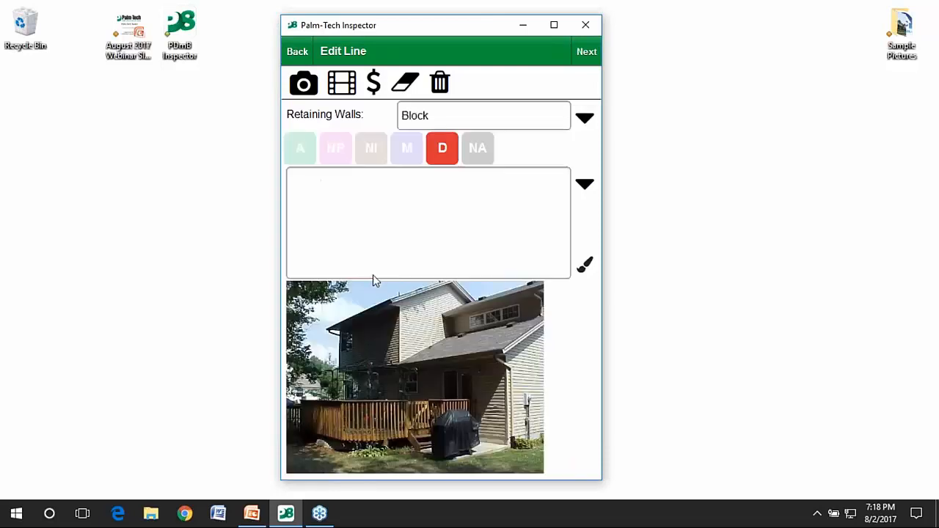
pyautogui.click(591, 184)
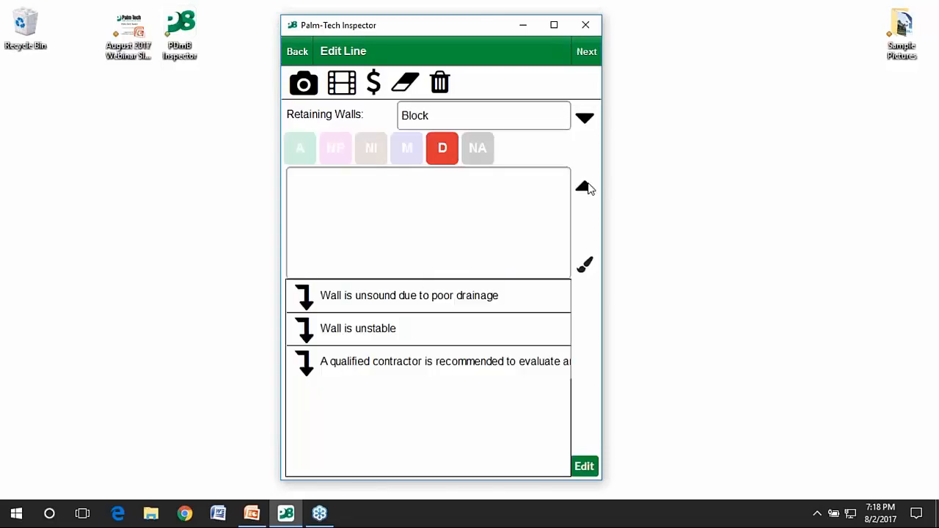
pyautogui.click(396, 322)
pyautogui.write('This is the other issue')
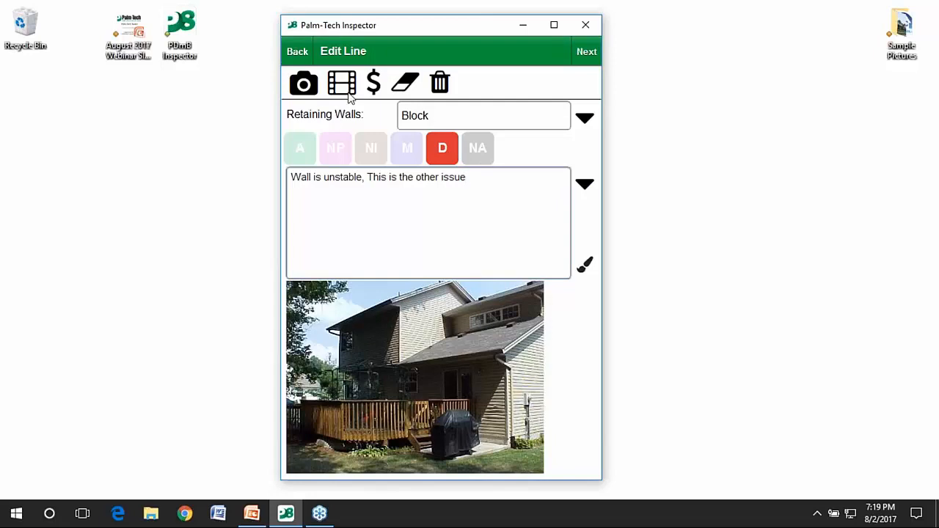
pyautogui.click(441, 371)
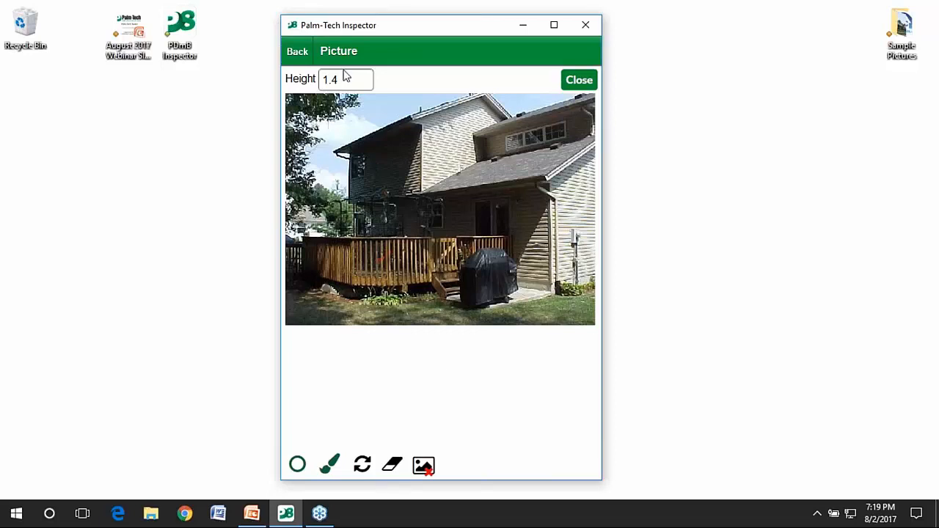
# Draw red ellipses around the grill and steps and around the roof area.
pyautogui.click(299, 462)
pyautogui.click(306, 418)
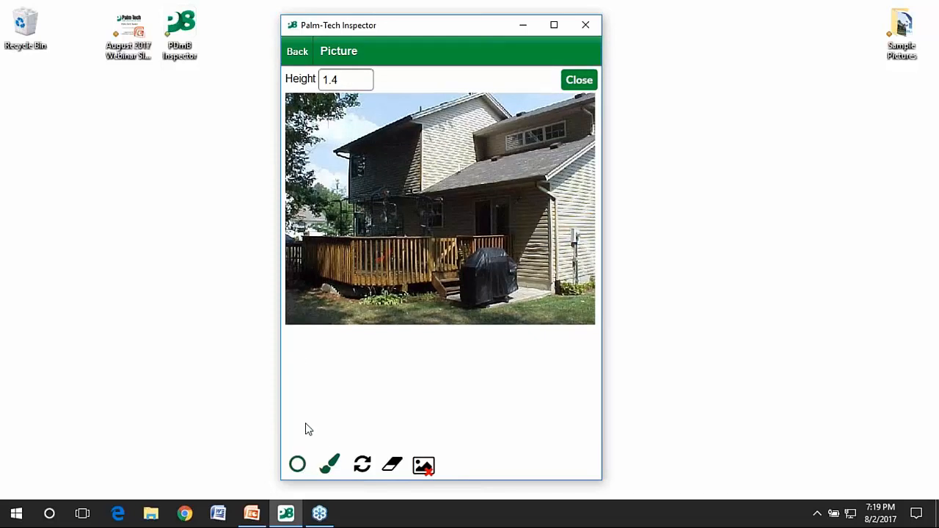
pyautogui.click(337, 462)
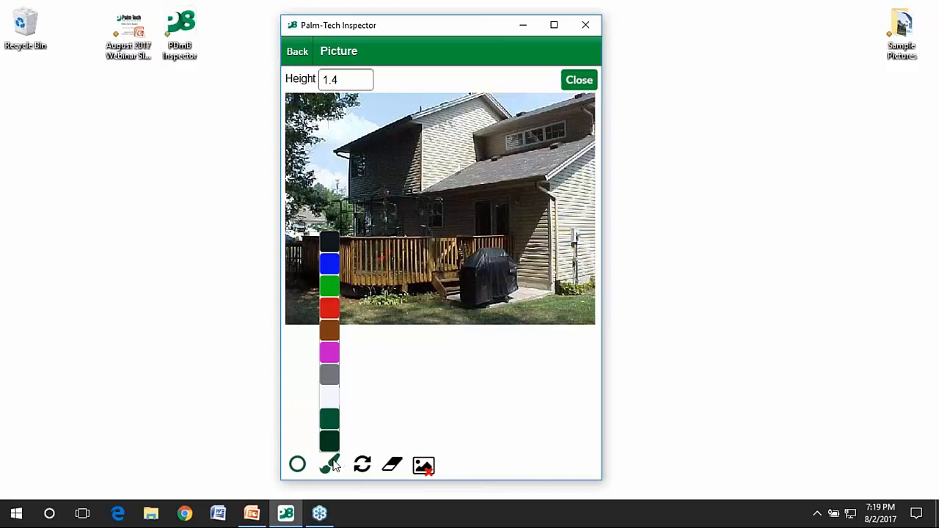
pyautogui.click(331, 317)
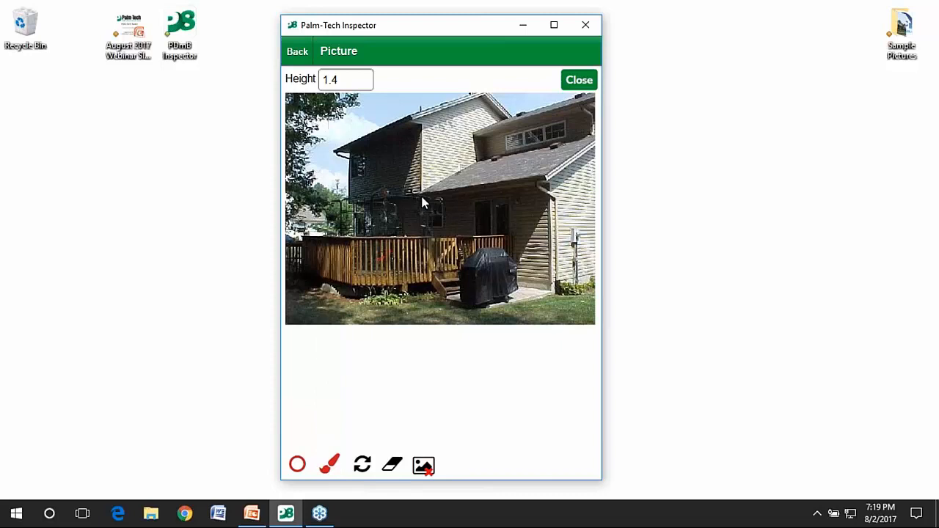
pyautogui.moveTo(421, 197)
pyautogui.mouseDown()
pyautogui.moveTo(522, 319)
pyautogui.moveTo(545, 326)
pyautogui.mouseUp()
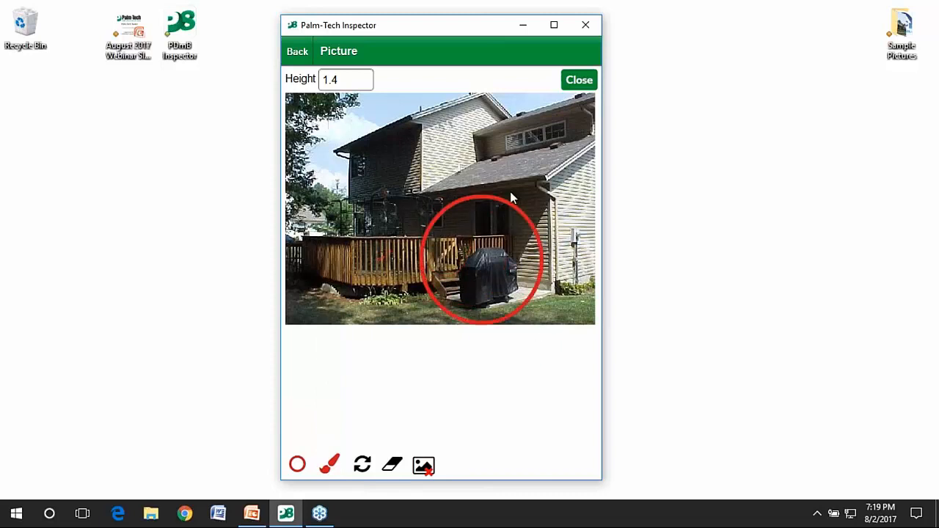
pyautogui.moveTo(502, 144); pyautogui.dragTo(401, 220)
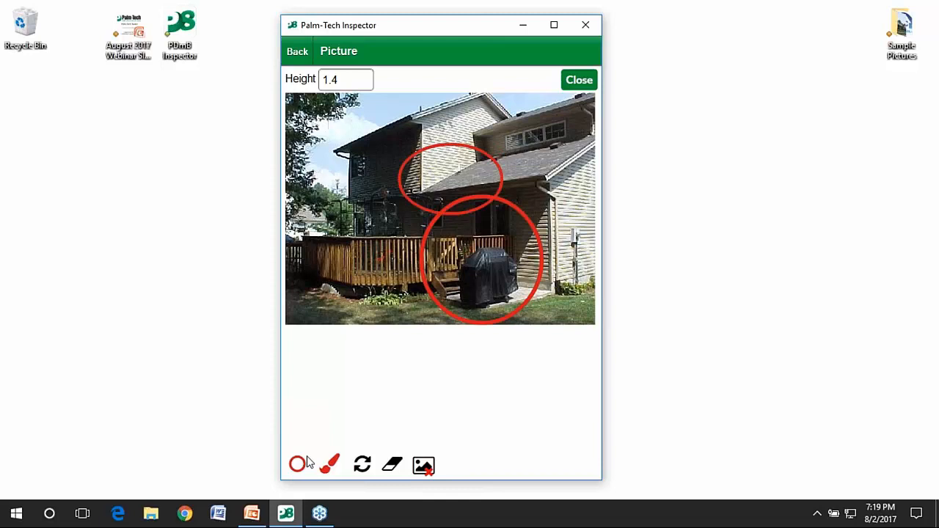
# Rotate the photo a full turn back to upright.
pyautogui.click(362, 465)
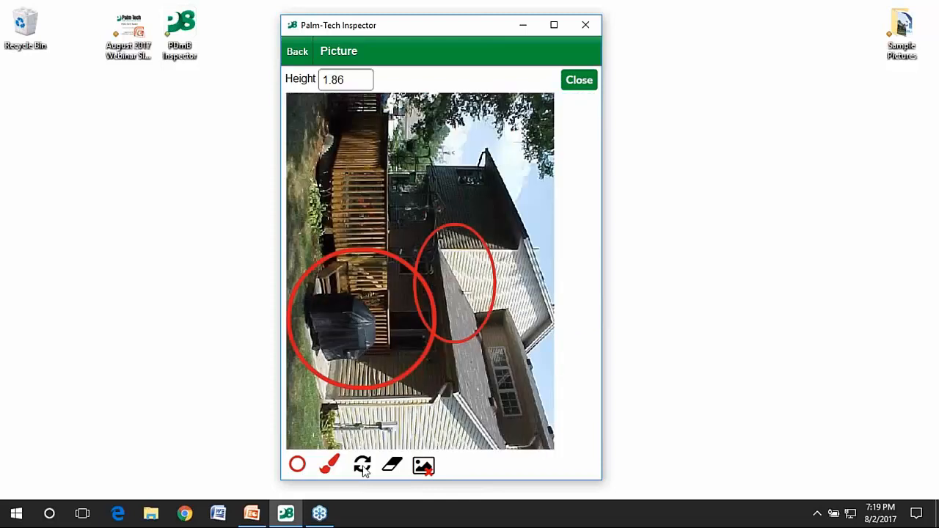
pyautogui.click(363, 465)
pyautogui.click(362, 465)
pyautogui.click(363, 465)
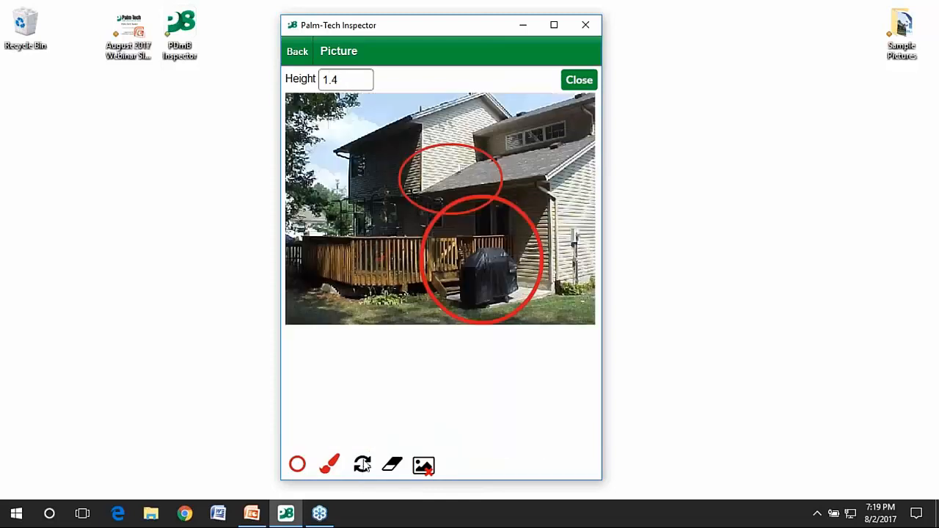
pyautogui.click(297, 467)
# Add the text 'This is the note' to the retaining wall photo in magenta.
pyautogui.click(299, 439)
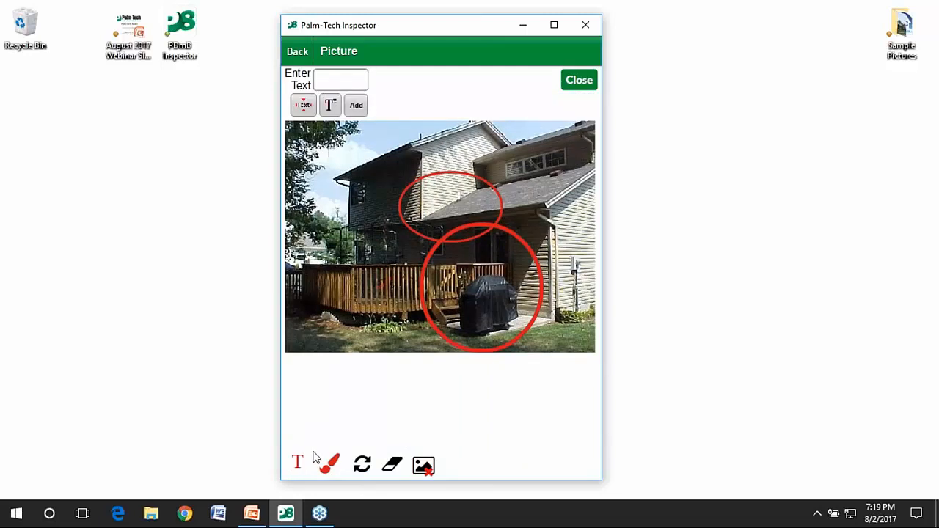
pyautogui.click(356, 76)
pyautogui.write('This is')
pyautogui.write(' the note')
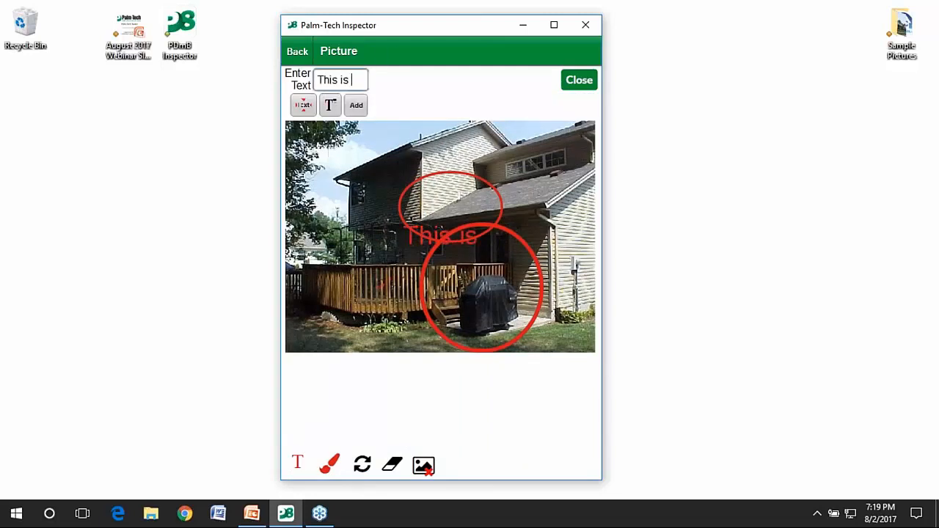
pyautogui.click(328, 462)
pyautogui.click(332, 424)
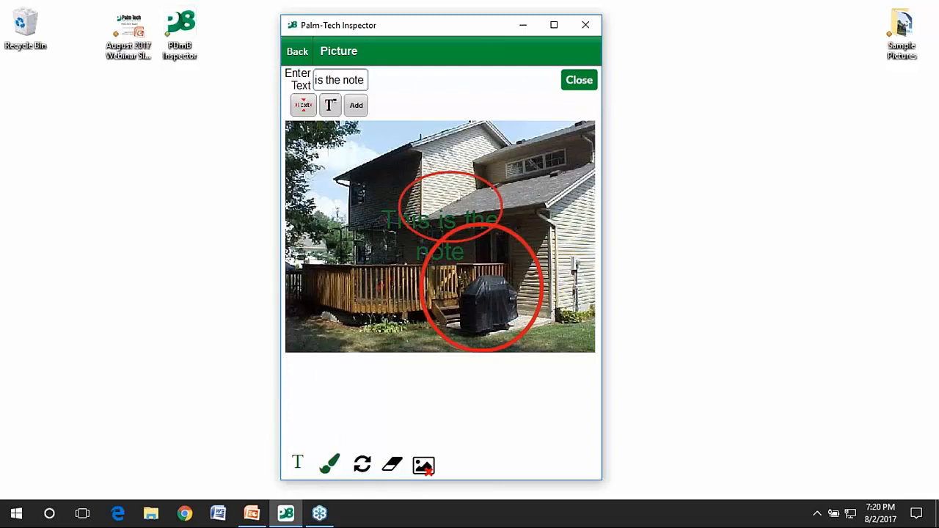
pyautogui.click(330, 464)
pyautogui.click(329, 353)
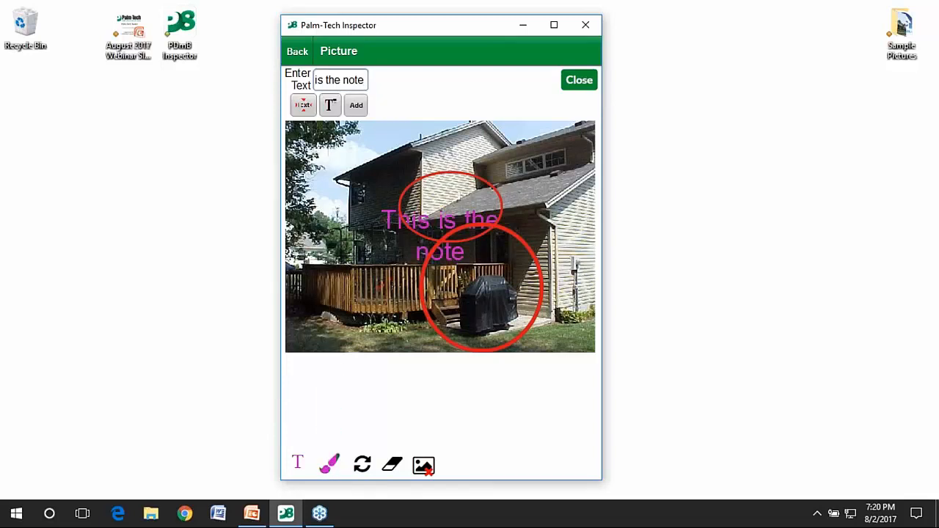
# Move the note to the photo's top-right corner and return to the Retaining Walls line.
pyautogui.click(301, 107)
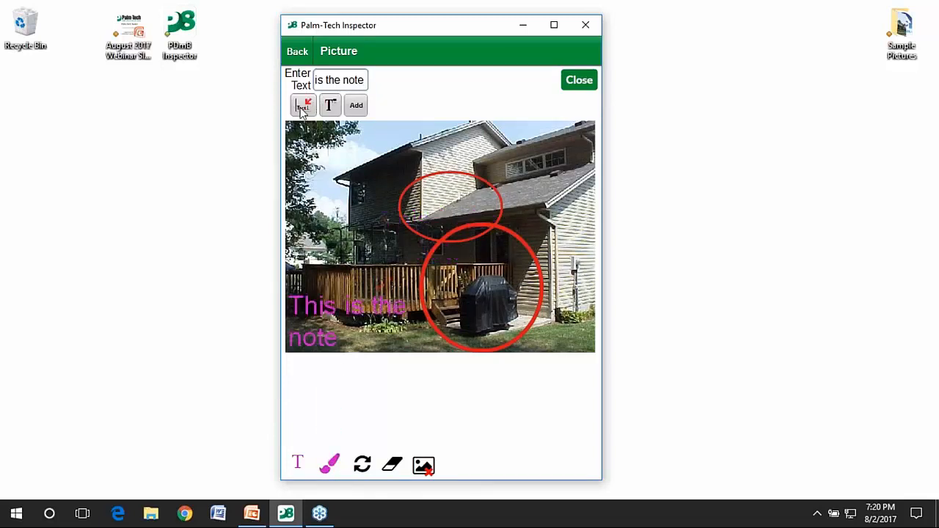
pyautogui.click(302, 107)
pyautogui.click(302, 107)
pyautogui.click(302, 107)
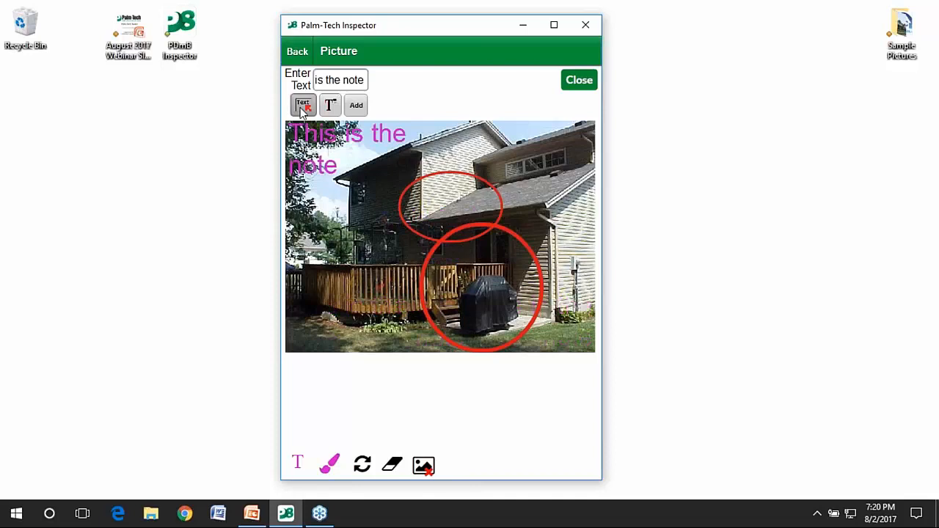
pyautogui.click(301, 107)
pyautogui.click(302, 107)
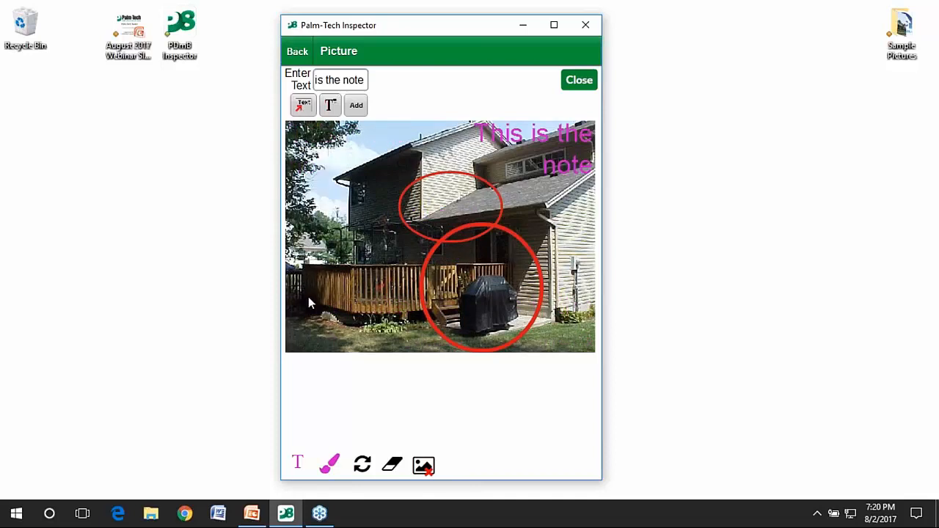
pyautogui.click(576, 82)
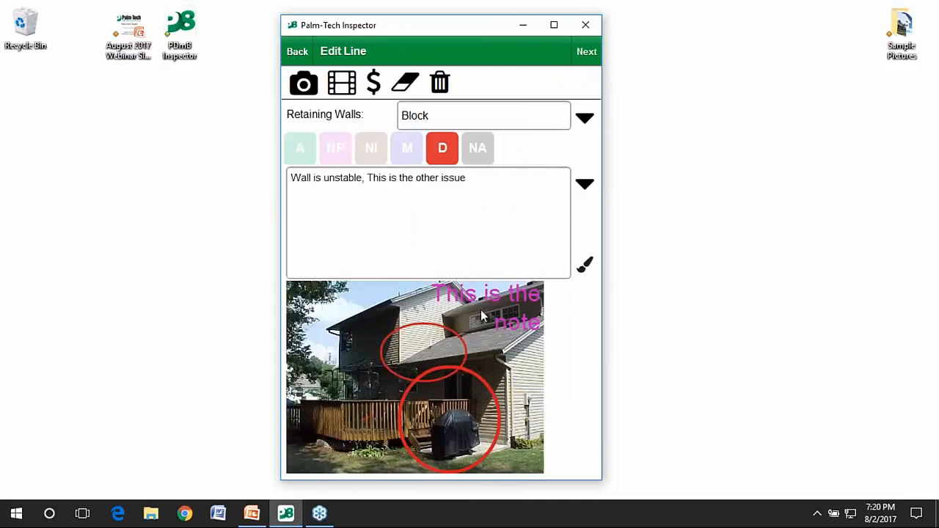
# Step past Basement Stairwell, then back out through Lots and Grounds to Choose Category.
pyautogui.click(591, 55)
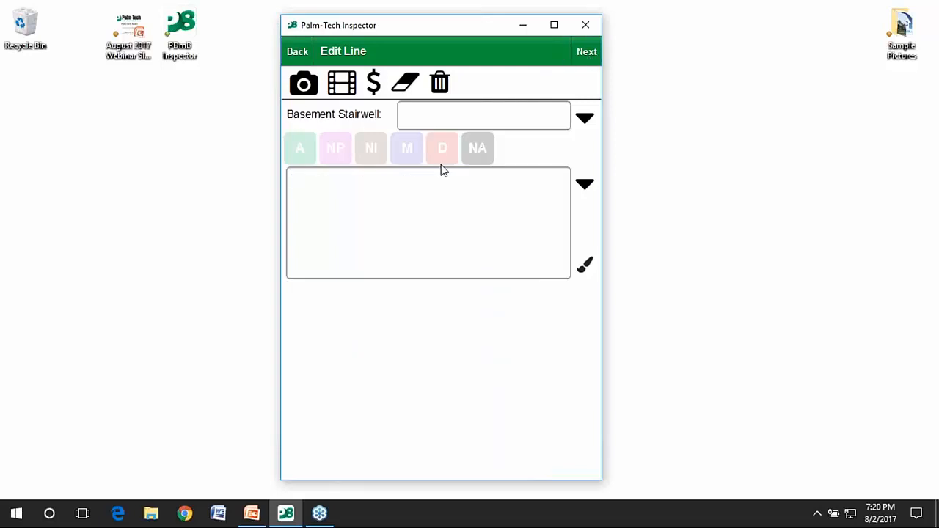
pyautogui.click(297, 52)
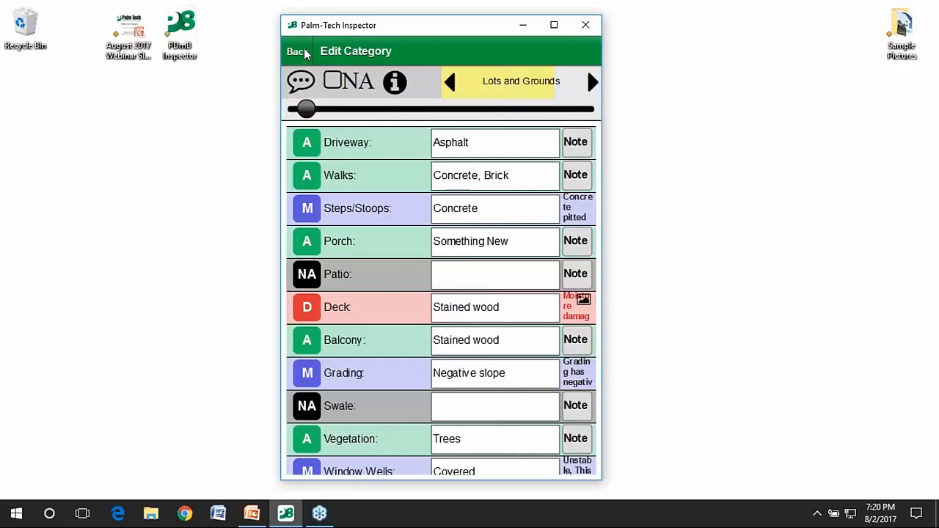
pyautogui.click(297, 51)
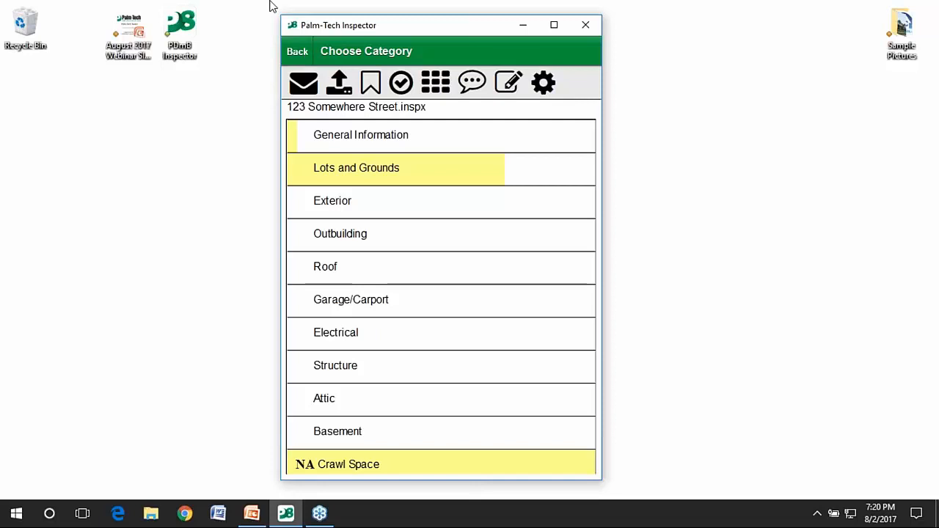
pyautogui.click(371, 86)
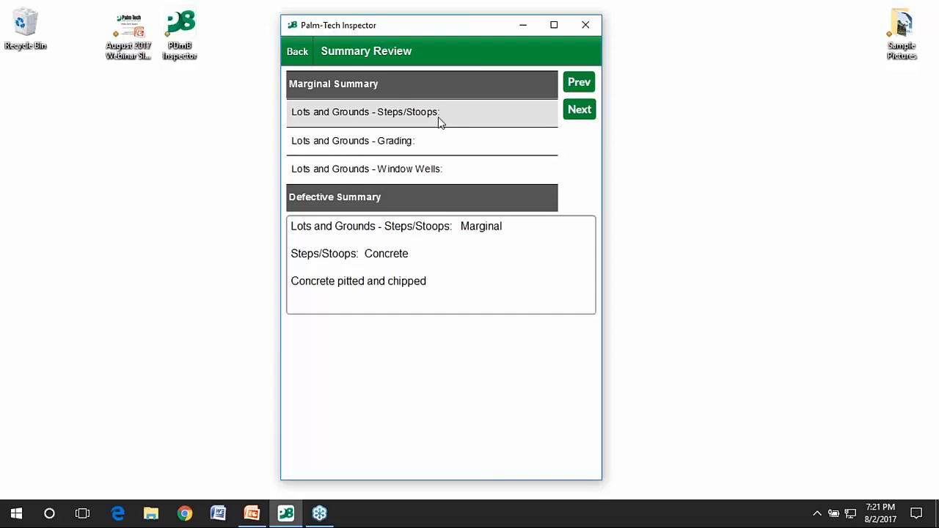
pyautogui.click(436, 150)
pyautogui.scroll(-2, 437, 151)
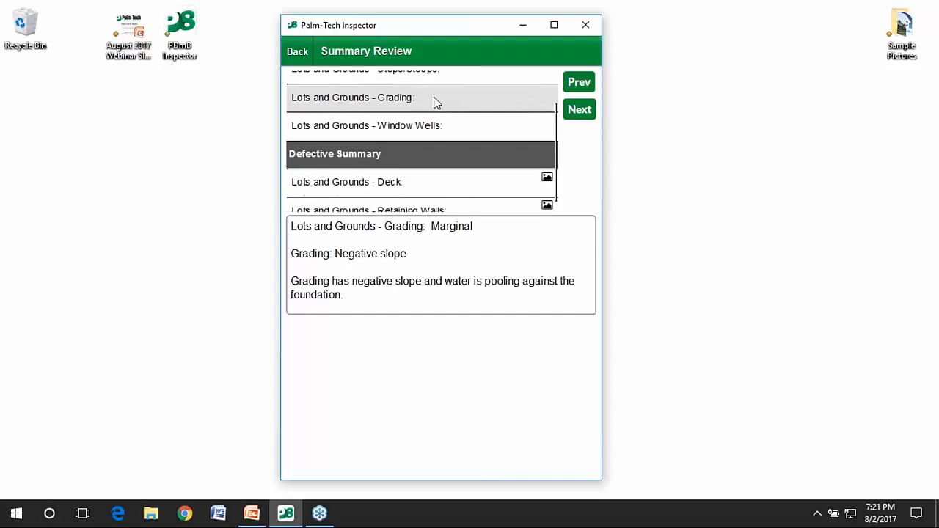
pyautogui.click(435, 119)
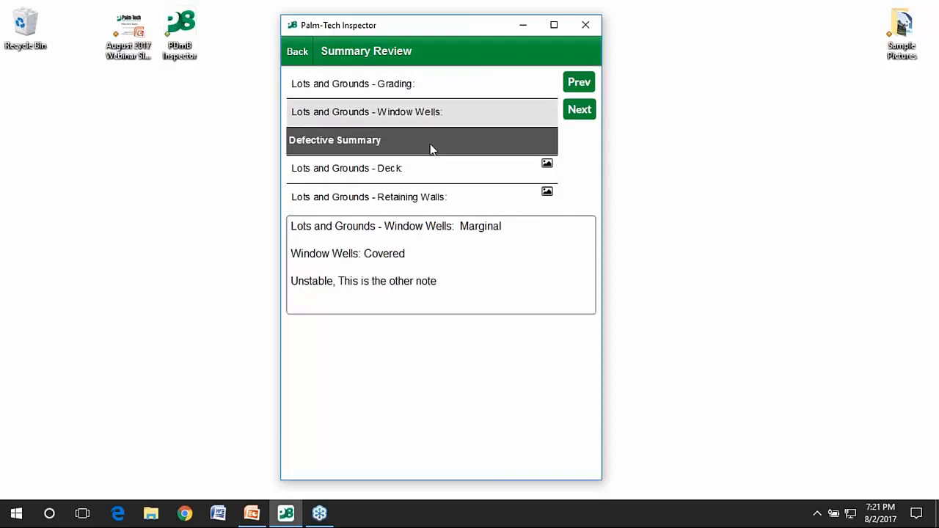
pyautogui.click(428, 166)
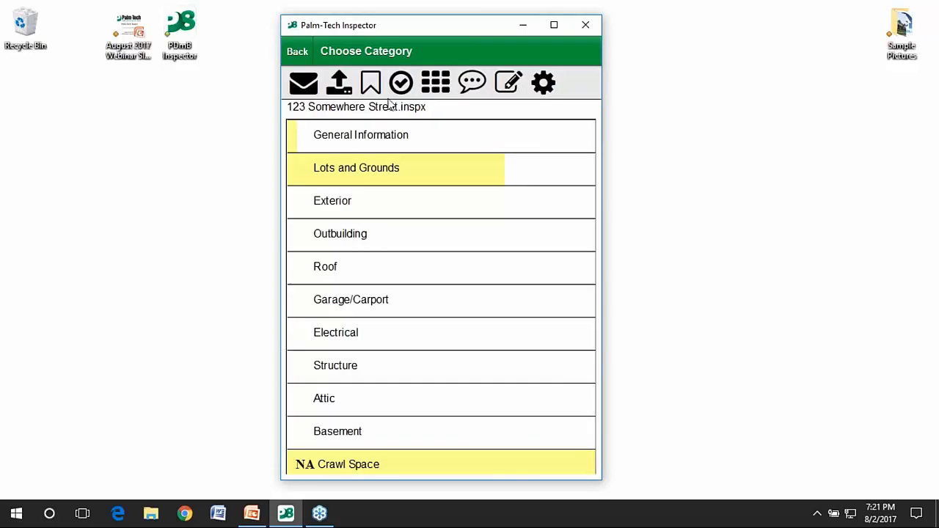
pyautogui.click(438, 74)
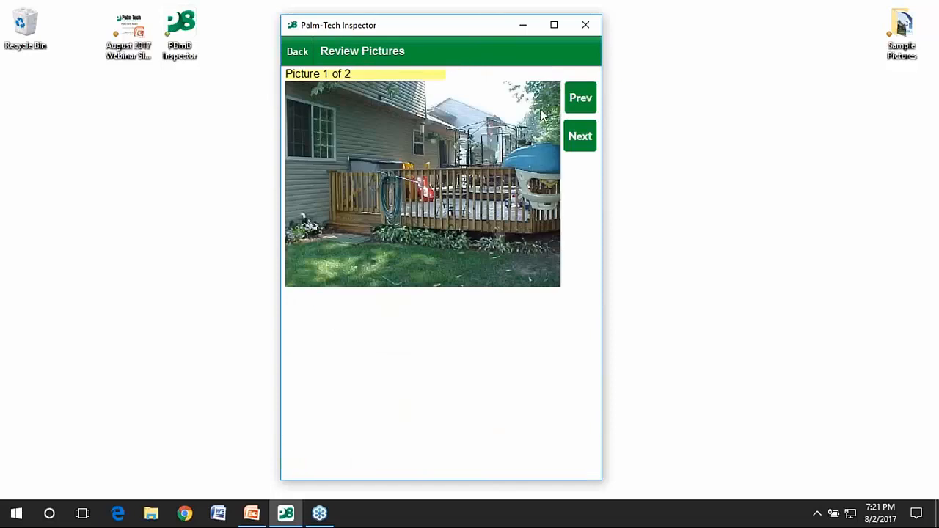
pyautogui.click(579, 136)
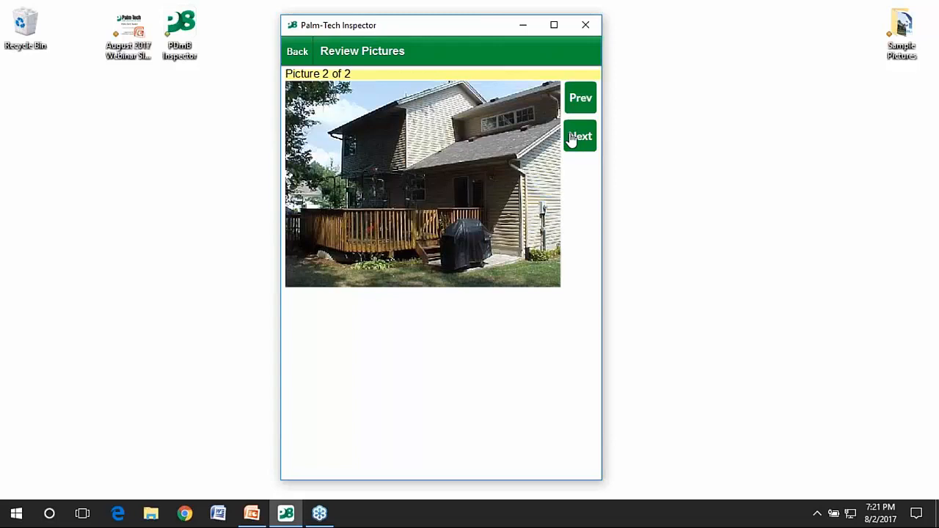
pyautogui.click(571, 140)
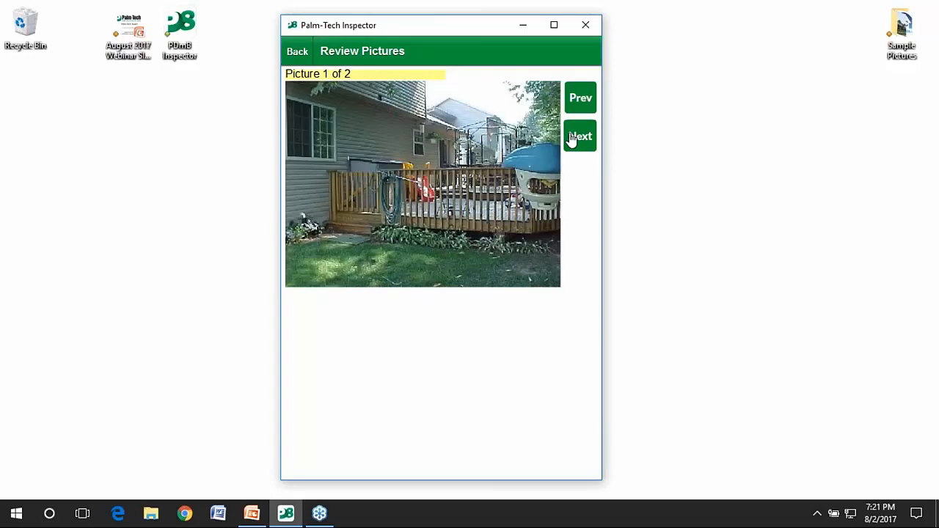
pyautogui.click(571, 140)
pyautogui.click(297, 52)
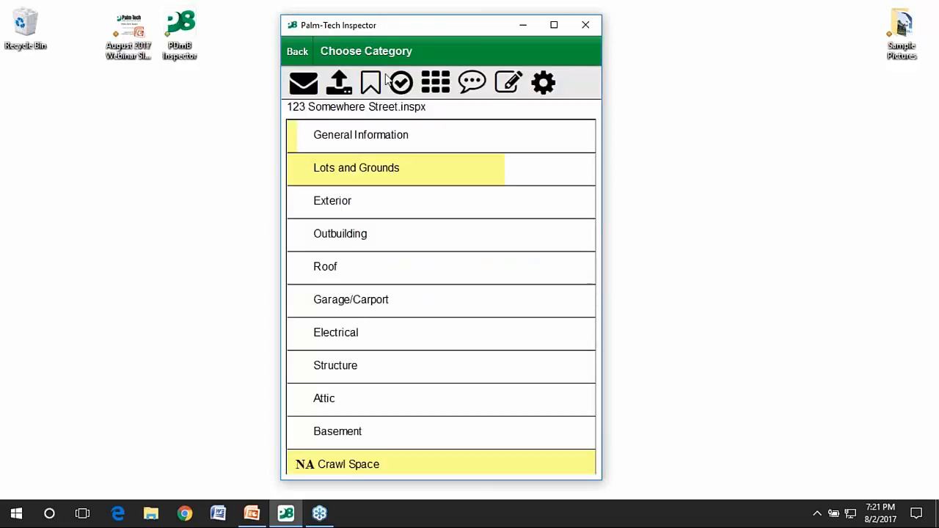
pyautogui.click(400, 82)
pyautogui.scroll(-2, 411, 220)
pyautogui.scroll(-10, 391, 162)
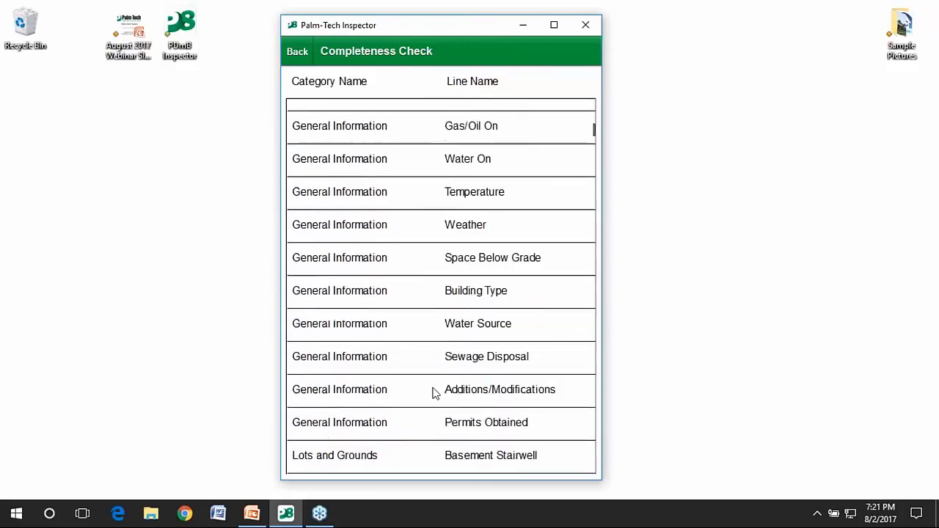
pyautogui.scroll(-5, 418, 294)
pyautogui.scroll(2, 403, 411)
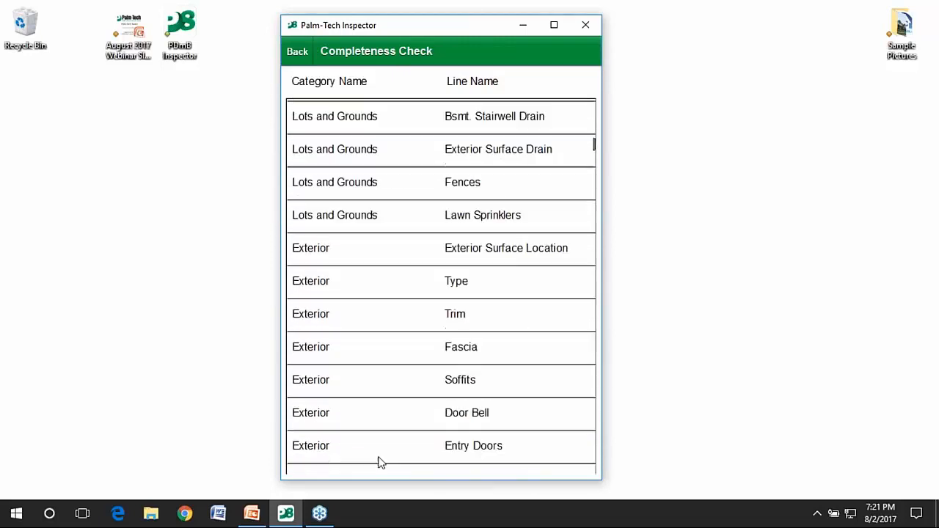
pyautogui.scroll(8, 400, 336)
pyautogui.scroll(-9, 401, 232)
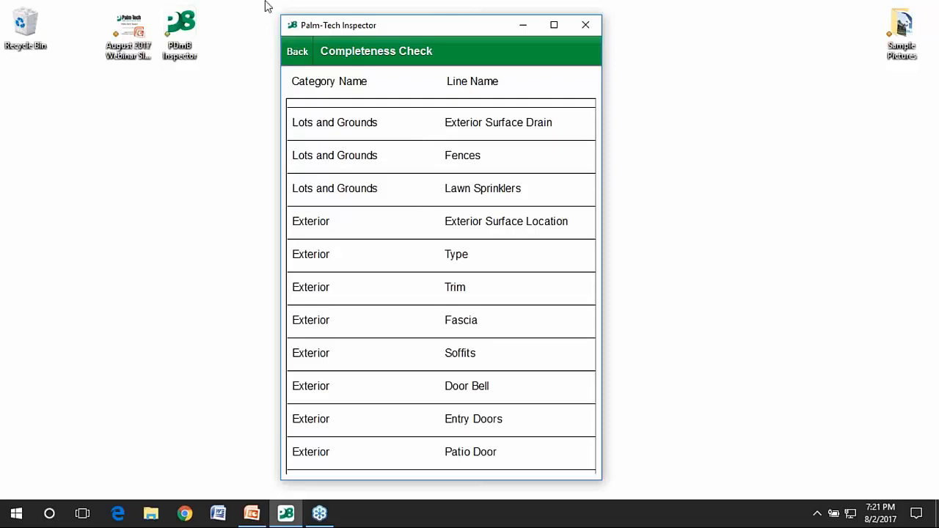
pyautogui.click(297, 53)
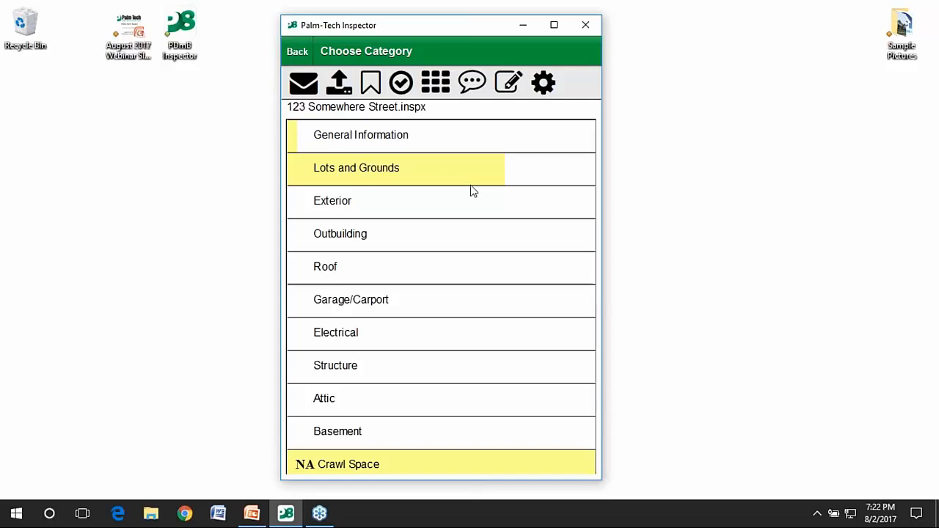
# Upload the 123 Somewhere Street inspection to the cloud drive and minimize the mobile inspector.
pyautogui.click(336, 87)
pyautogui.click(532, 25)
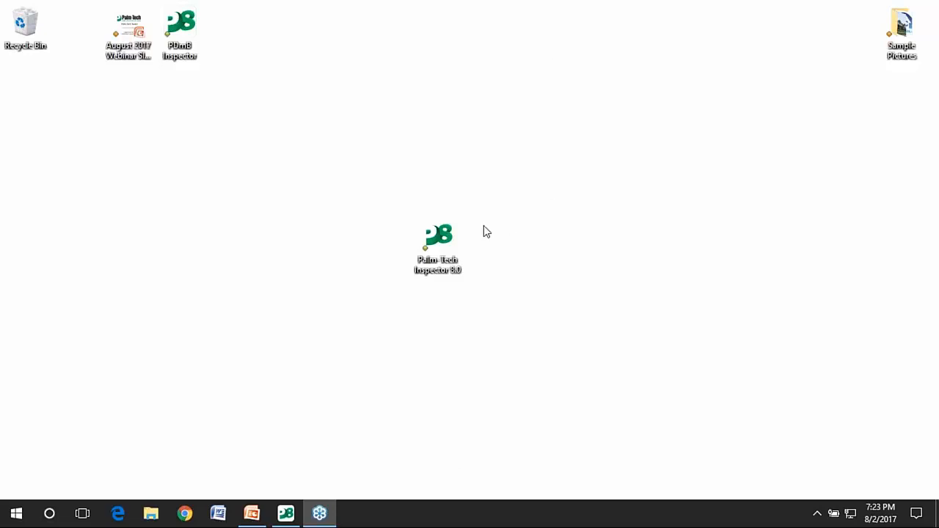
# Launch Palm-Tech Inspector 8.0 and open 123 Somewhere Street.inspx from the cloud, overwriting the local copy.
pyautogui.doubleClick(458, 246)
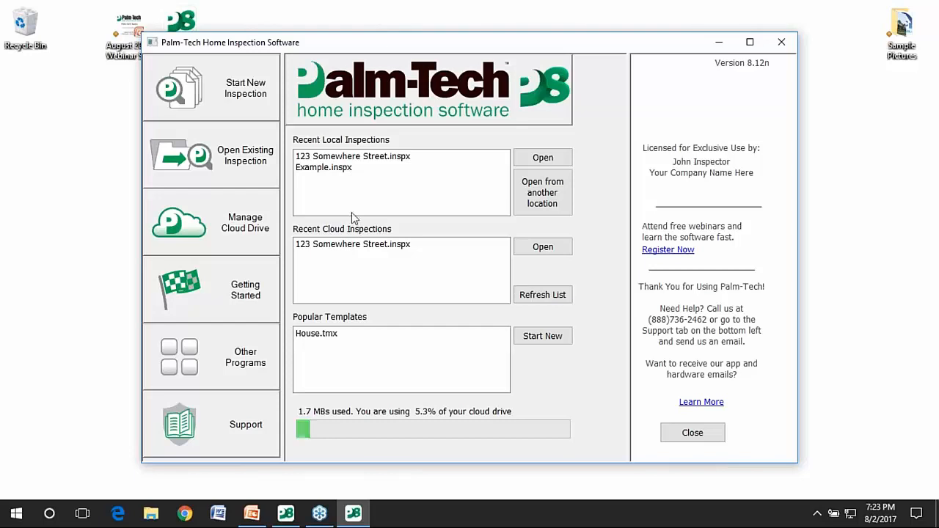
pyautogui.click(331, 247)
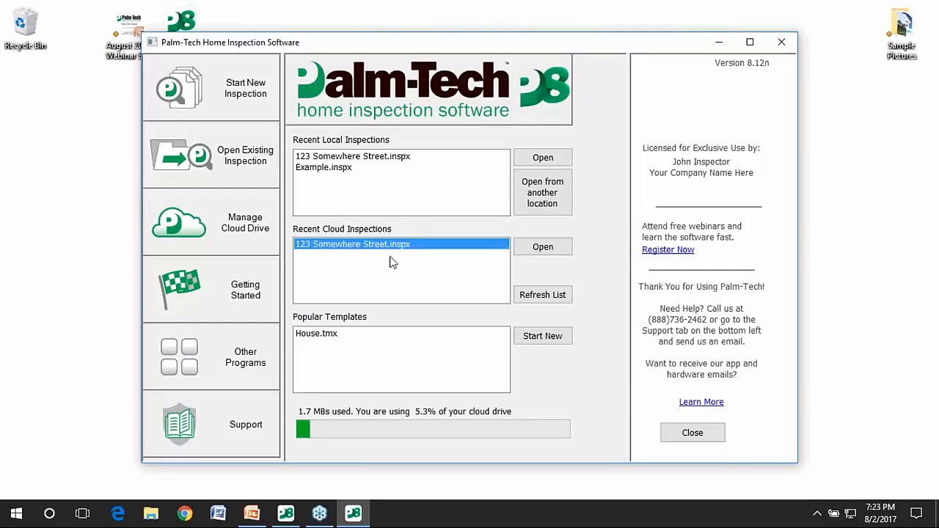
pyautogui.click(529, 246)
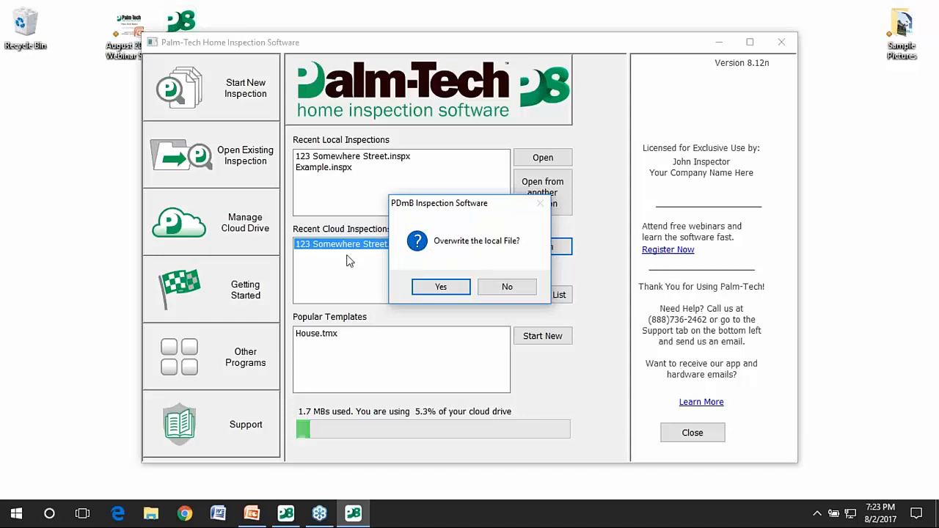
pyautogui.click(415, 286)
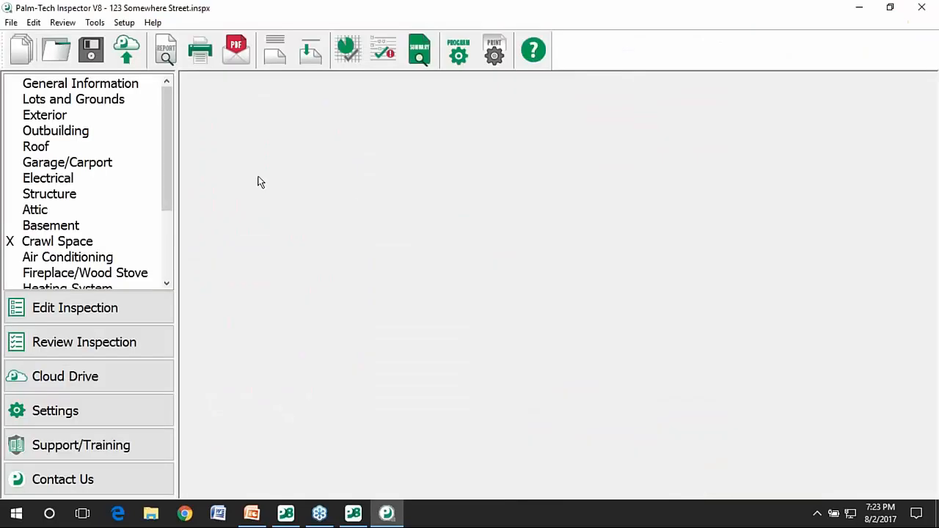
# Show the Lots and Grounds form with the synced edits from Balcony to Retaining Walls.
pyautogui.click(119, 107)
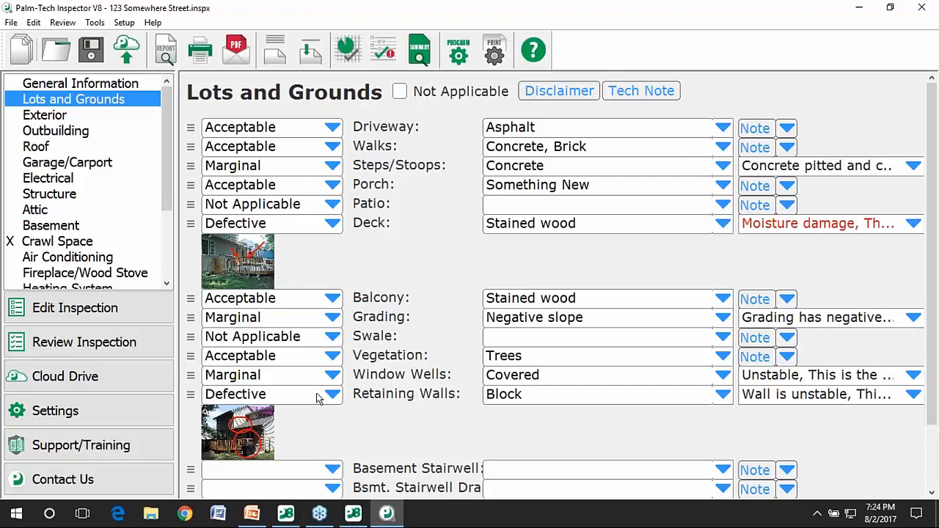
# Preview the report, go to page 3 (Lots and Grounds), and zoom in twice.
pyautogui.click(166, 49)
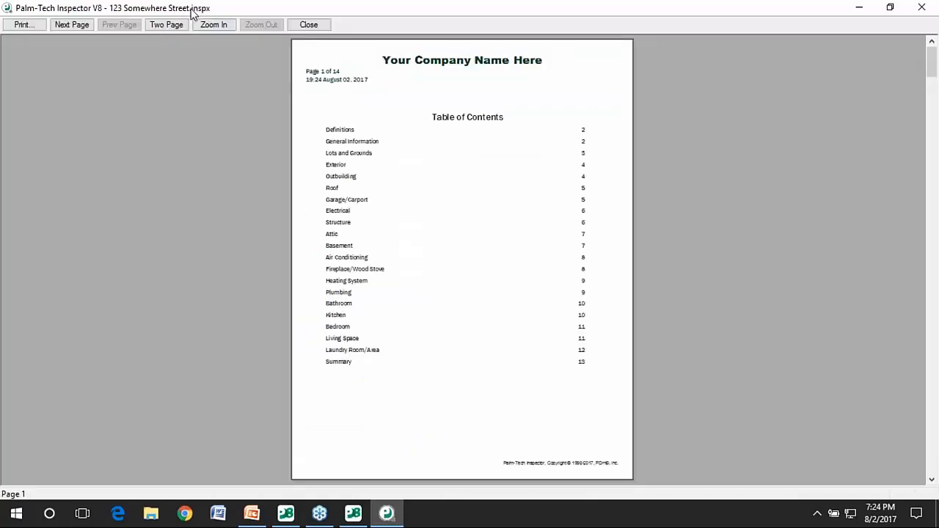
pyautogui.click(72, 25)
pyautogui.click(72, 25)
pyautogui.click(377, 200)
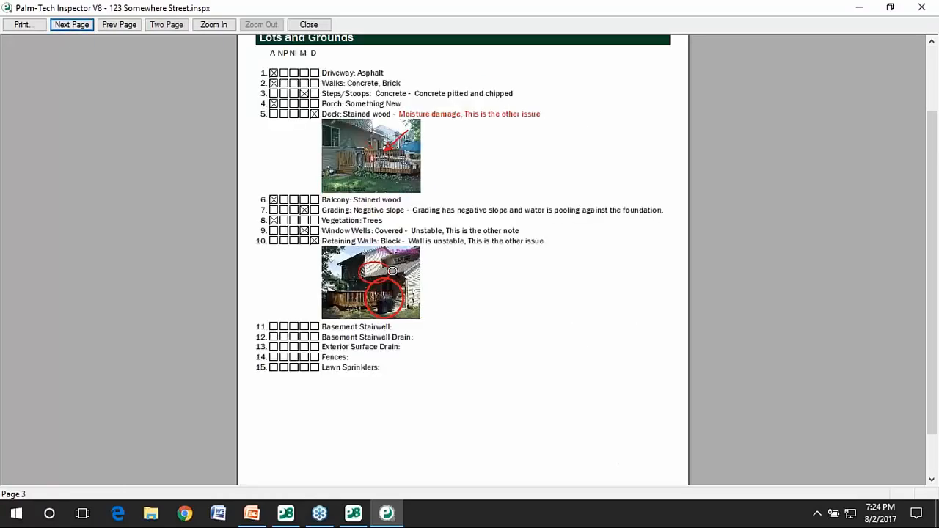
pyautogui.click(376, 200)
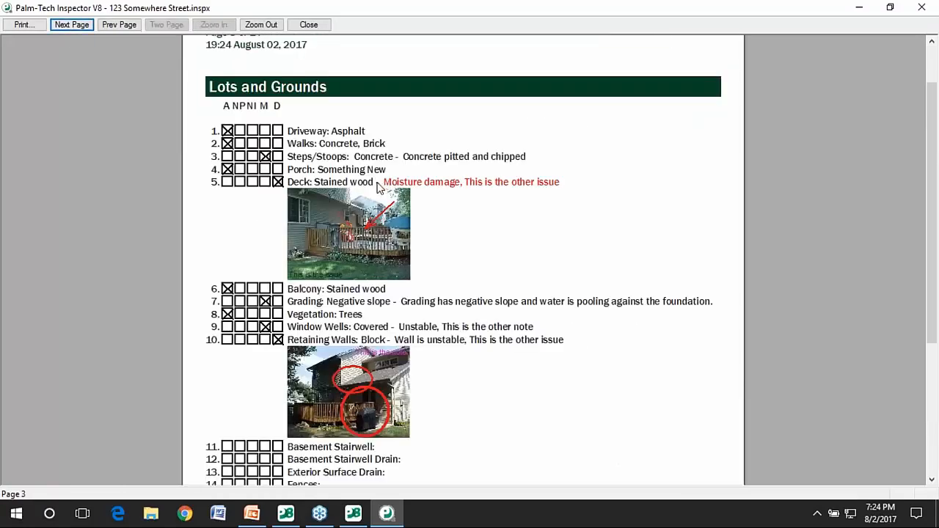
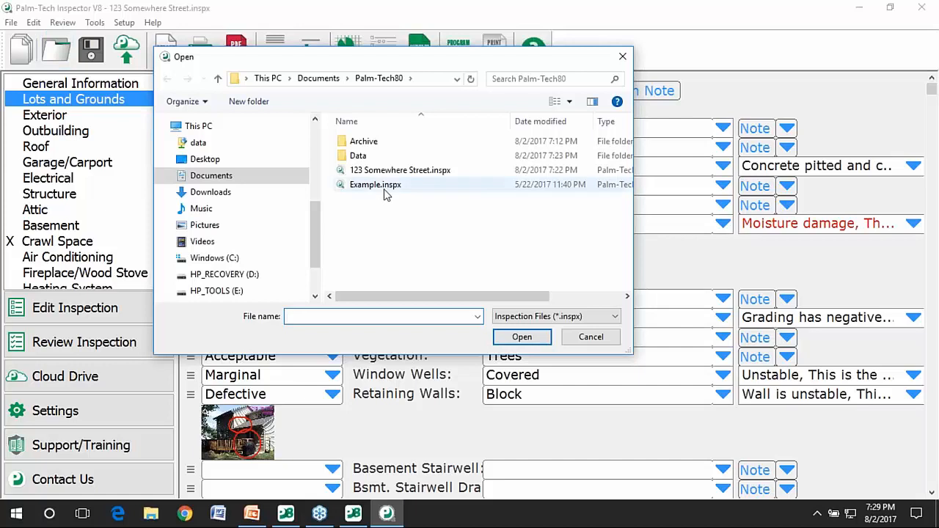
# Open Example.inspx and preview its report at page 1, the Table of Contents.
pyautogui.click(522, 337)
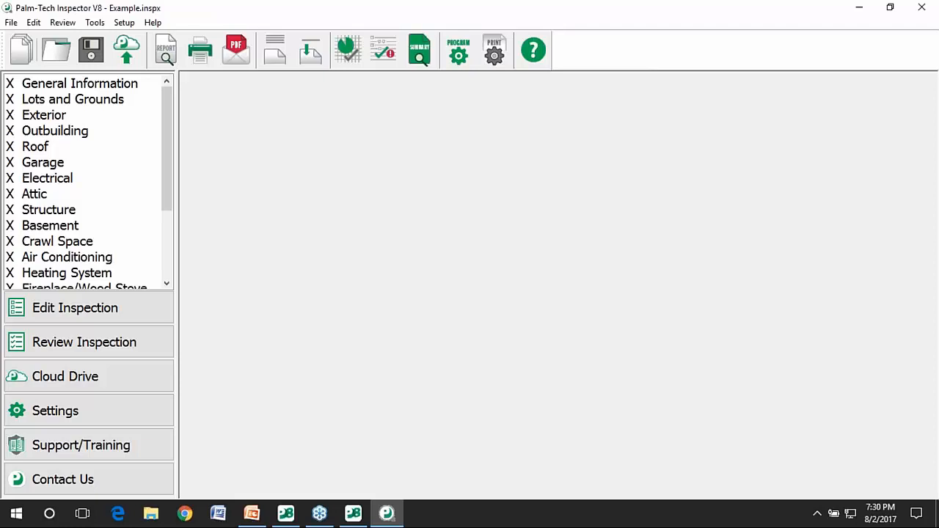
pyautogui.click(166, 51)
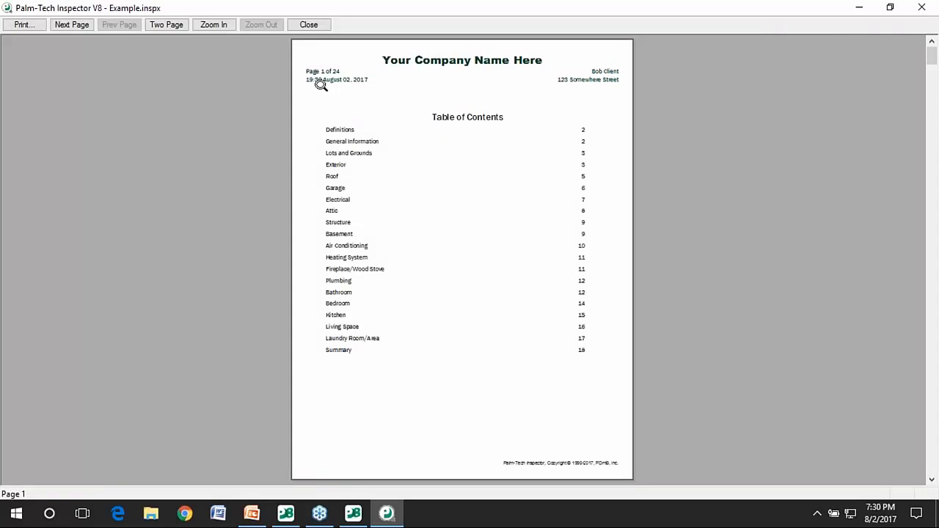
# Zoom into the preview, page ahead to Lots and Grounds, then return to full-page view.
pyautogui.click(306, 131)
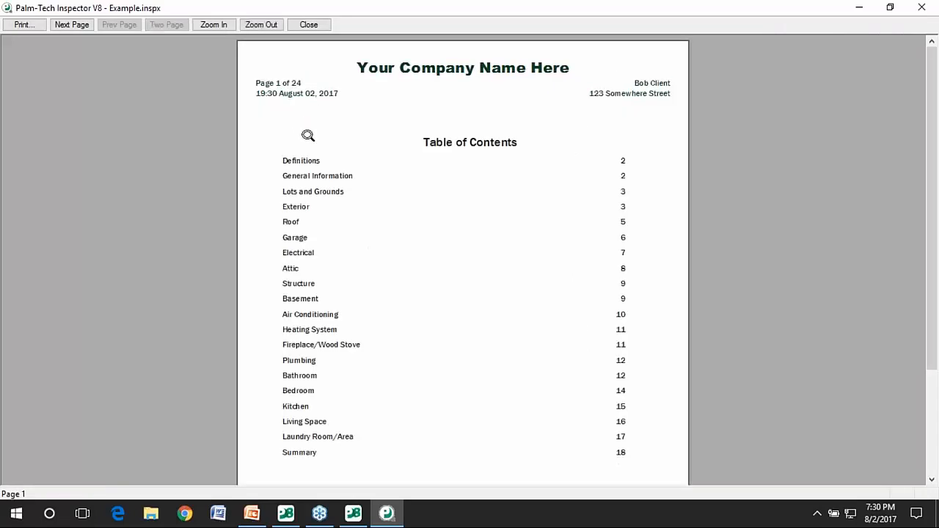
pyautogui.click(79, 28)
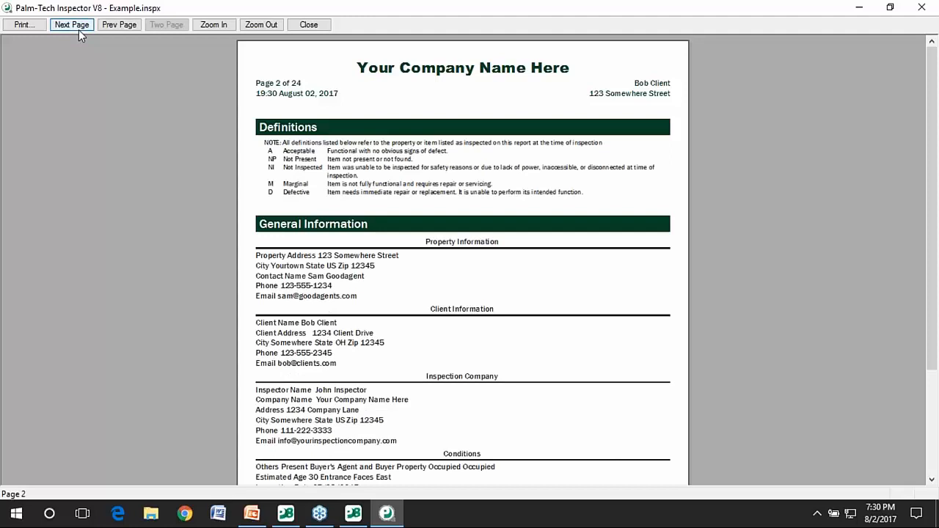
pyautogui.click(76, 31)
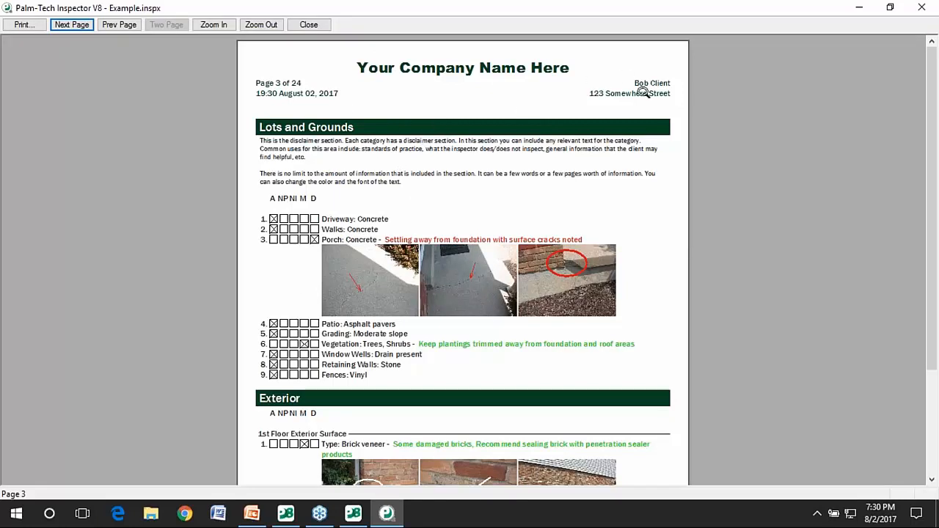
pyautogui.click(412, 147)
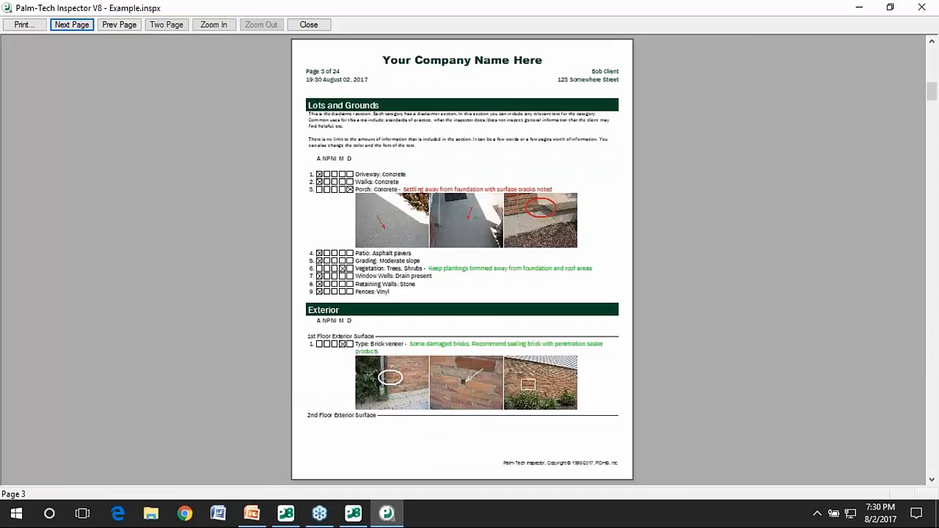
# Page through the remaining report pages to page 24, then close the preview.
pyautogui.click(66, 26)
pyautogui.click(69, 26)
pyautogui.click(70, 26)
pyautogui.click(70, 26)
pyautogui.click(70, 25)
pyautogui.click(72, 26)
pyautogui.click(71, 26)
pyautogui.click(71, 25)
pyautogui.click(71, 25)
pyautogui.click(71, 26)
pyautogui.click(72, 26)
pyautogui.click(72, 26)
pyautogui.click(71, 26)
pyautogui.click(72, 26)
pyautogui.click(71, 26)
pyautogui.click(71, 26)
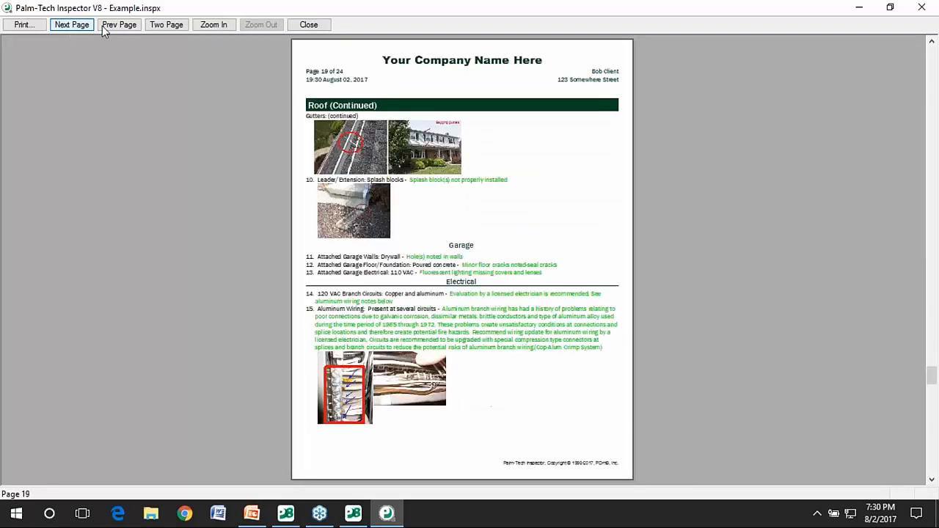
pyautogui.click(119, 25)
pyautogui.click(71, 26)
pyautogui.click(71, 26)
pyautogui.click(77, 28)
pyautogui.click(79, 27)
pyautogui.click(81, 26)
pyautogui.click(81, 27)
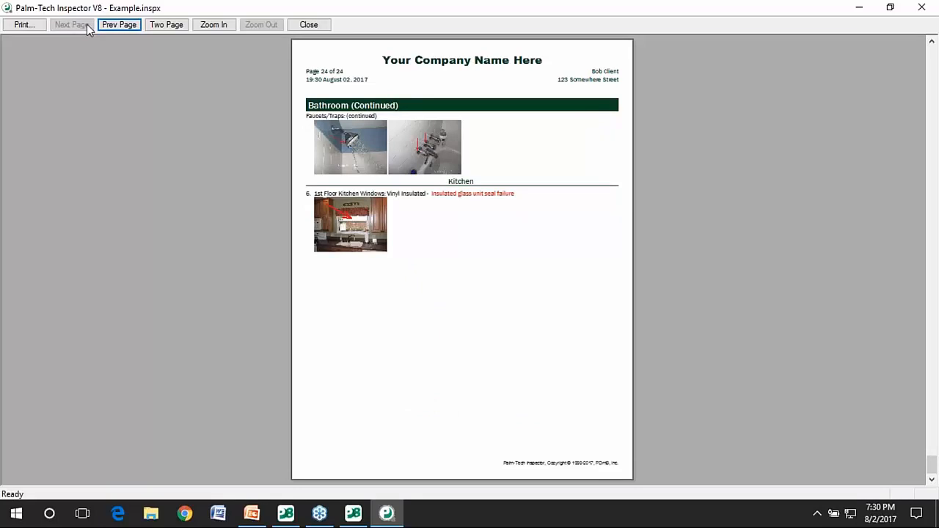
pyautogui.click(320, 25)
# Open Print Options to view the margins and category header settings.
pyautogui.click(493, 54)
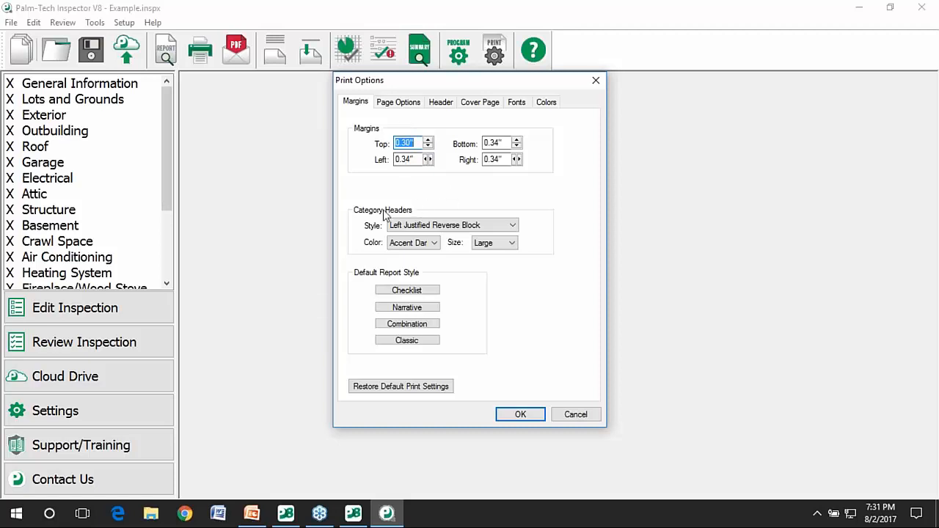
# Set category headers to the Left Justified with Bold Line style in Red.
pyautogui.click(437, 225)
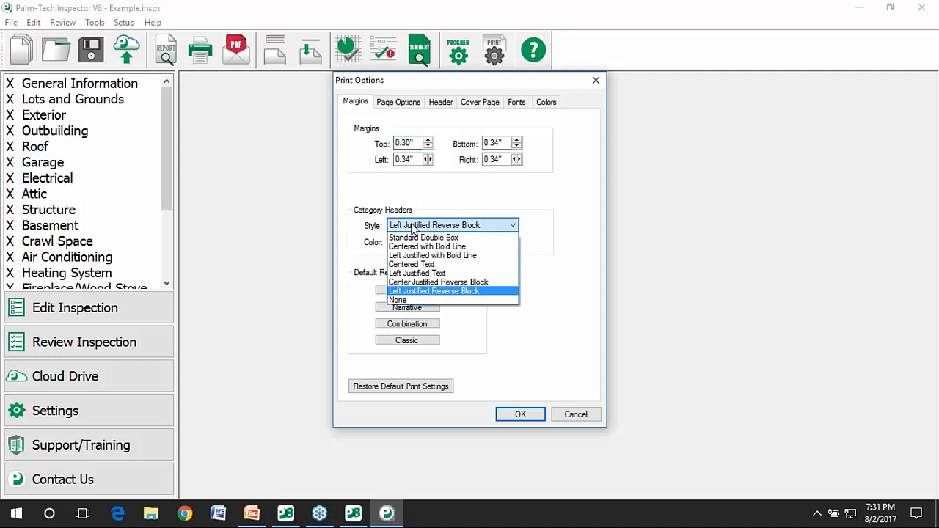
pyautogui.click(440, 255)
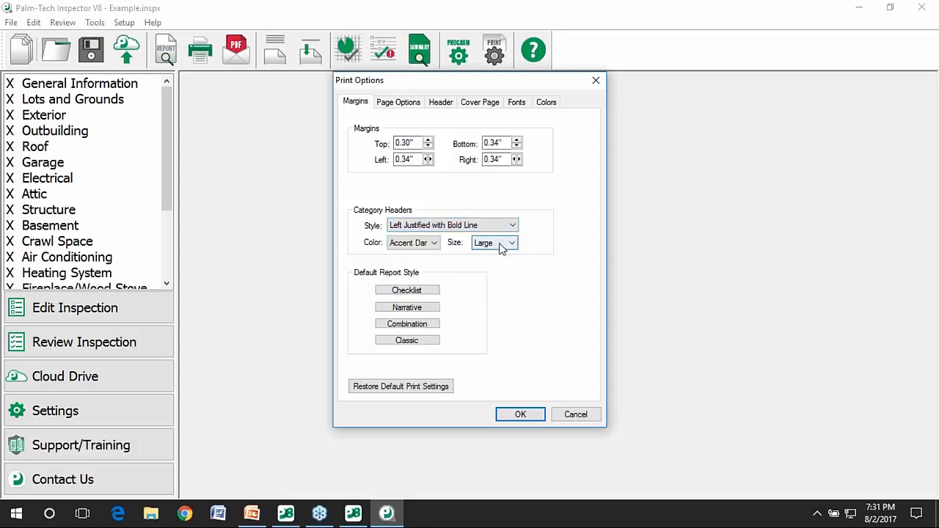
pyautogui.click(432, 244)
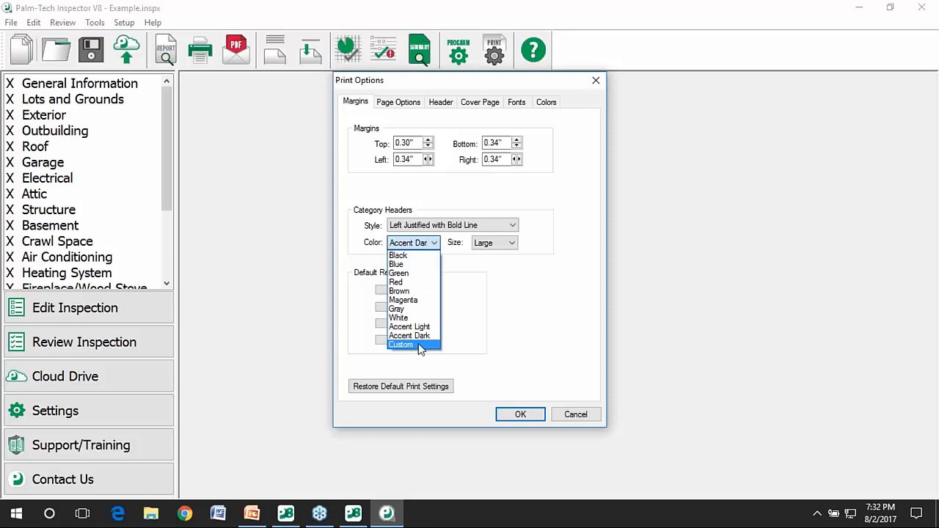
pyautogui.click(399, 282)
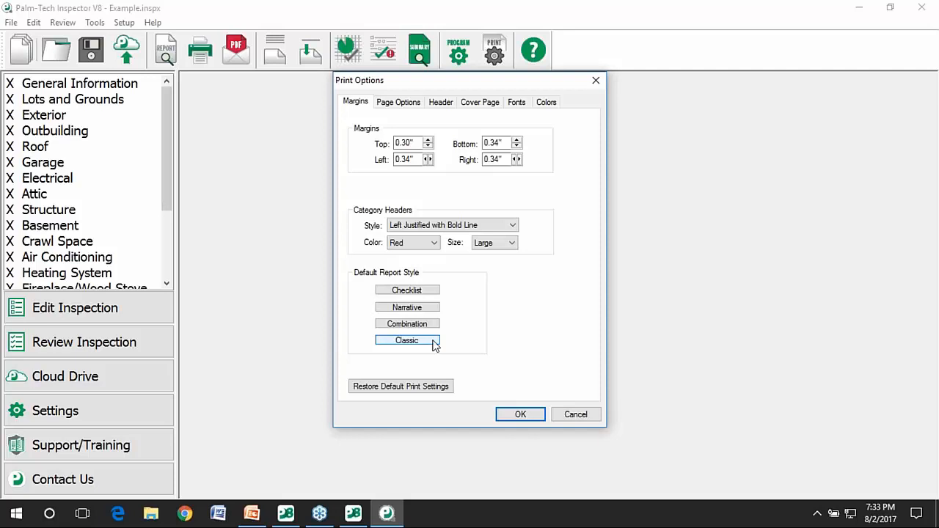
# On Page Options, show photos In Body and move Rating Summary to the top of the print order.
pyautogui.click(394, 103)
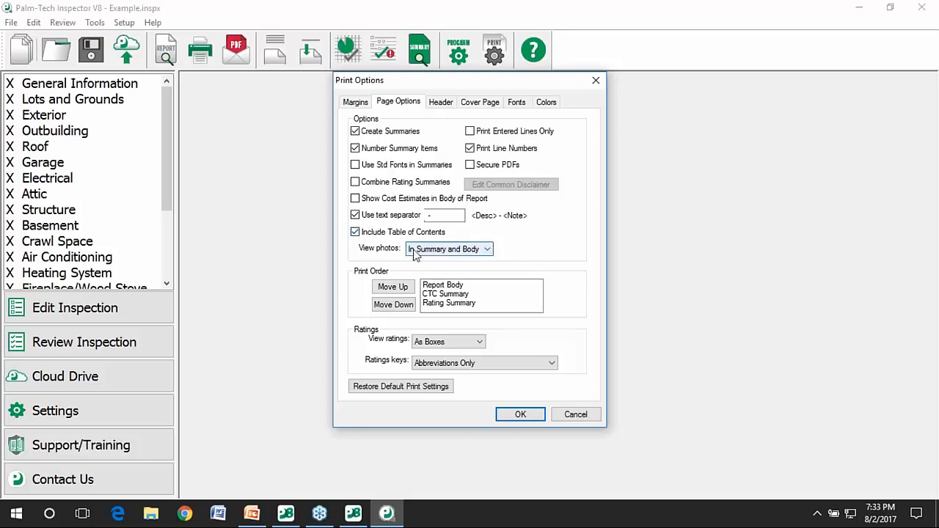
pyautogui.click(477, 250)
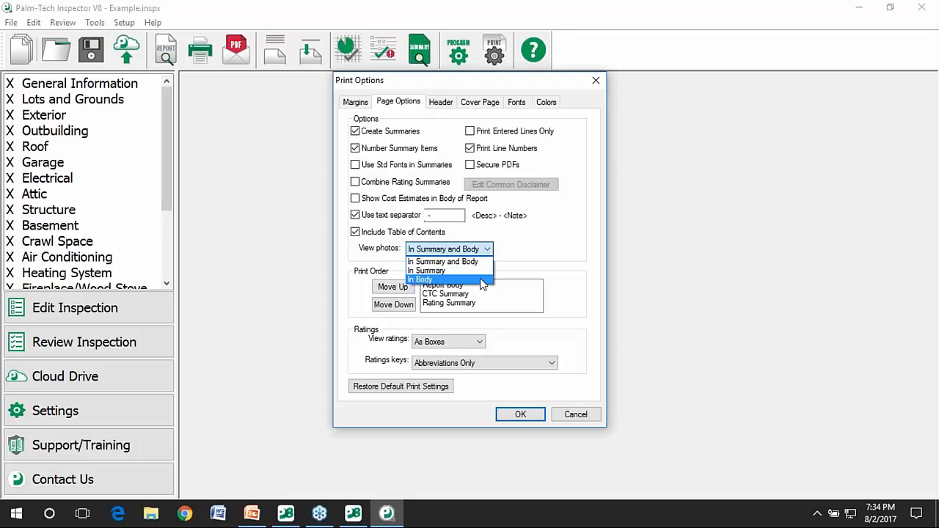
pyautogui.click(480, 279)
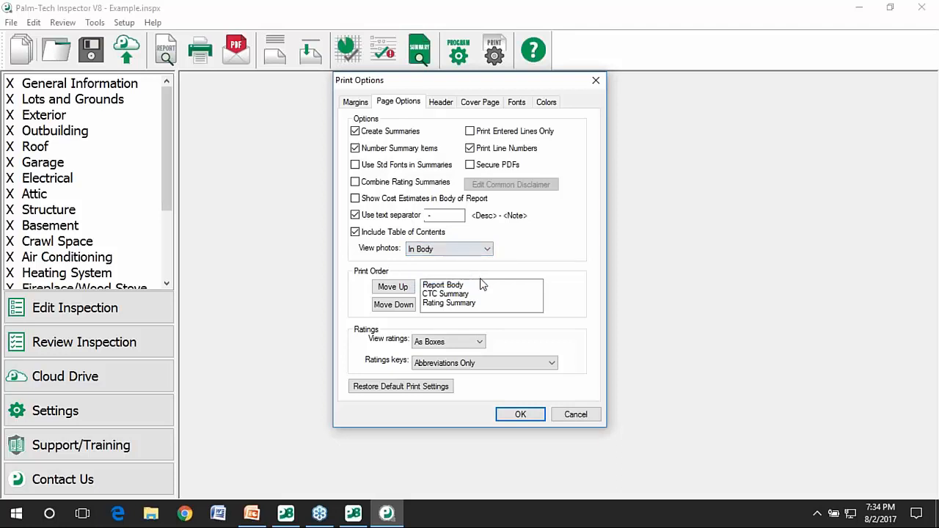
pyautogui.click(427, 305)
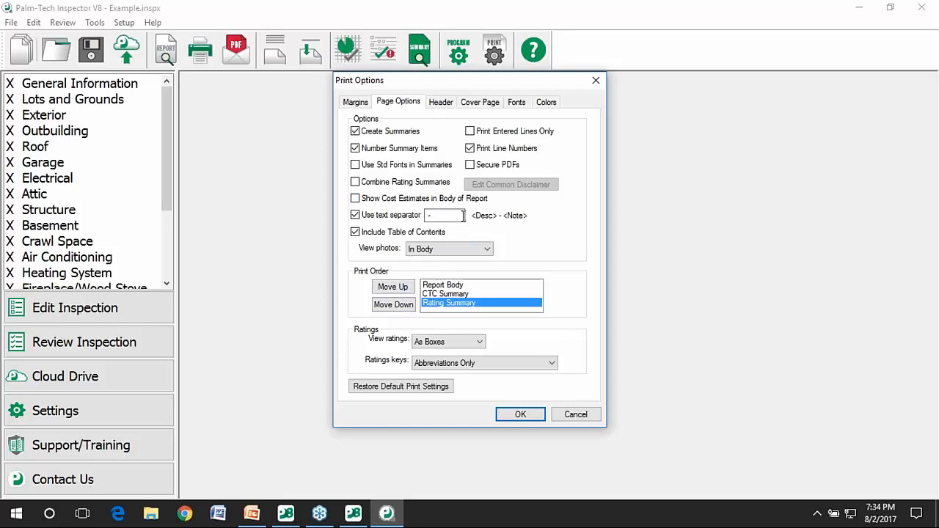
pyautogui.click(396, 287)
pyautogui.click(396, 287)
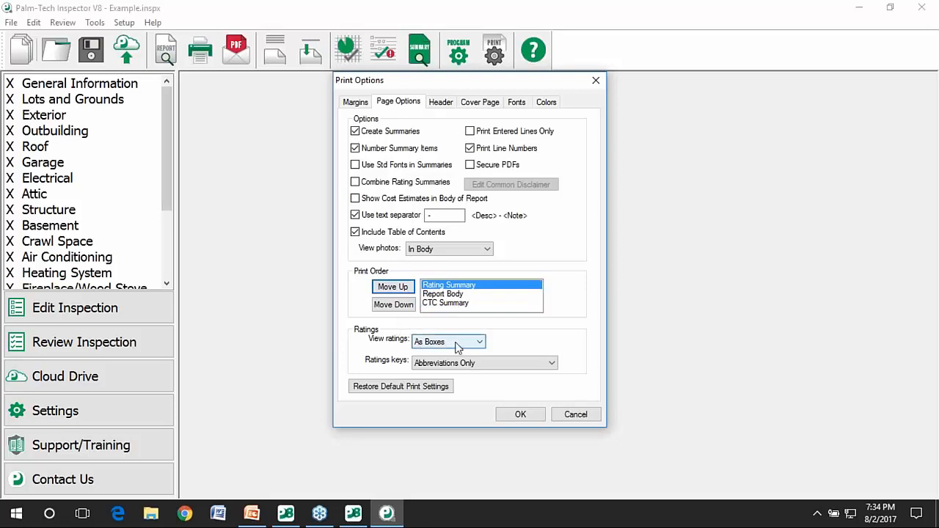
# Print ratings As Text with the Full ratings key.
pyautogui.click(456, 344)
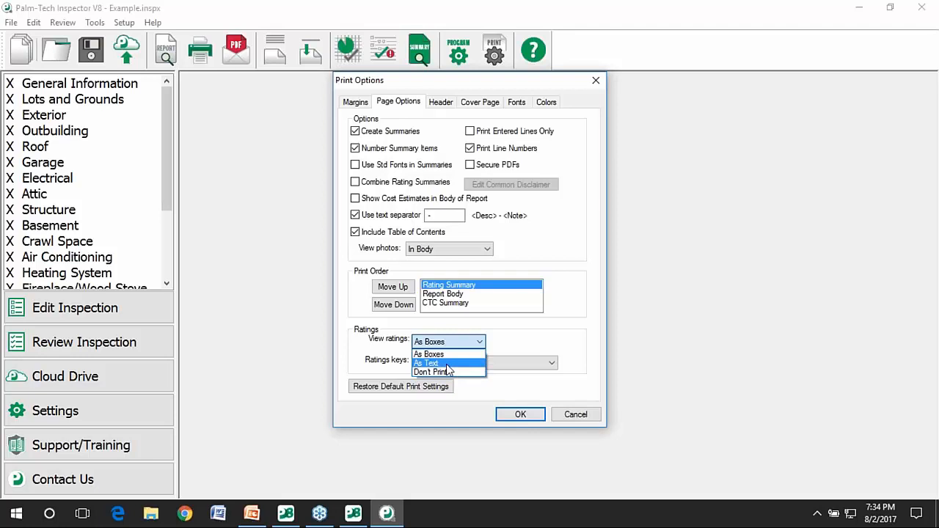
pyautogui.click(447, 365)
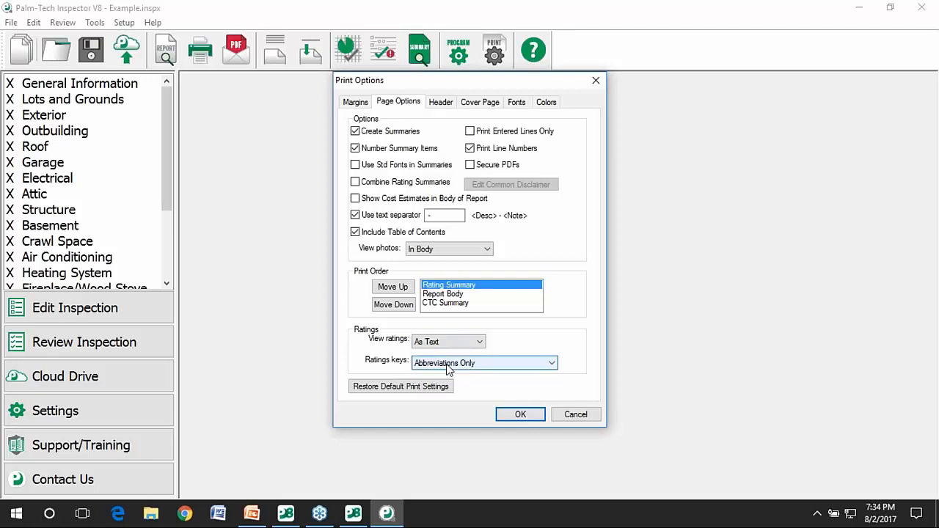
pyautogui.click(496, 366)
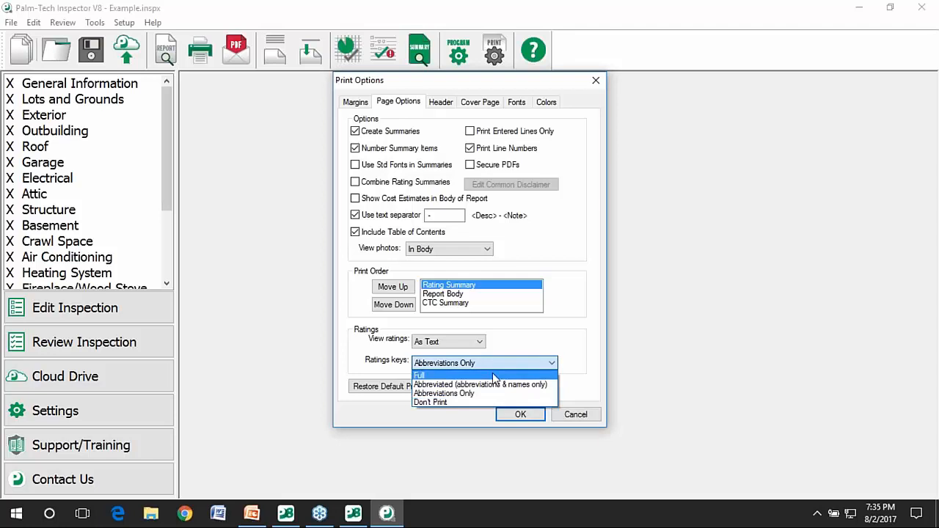
pyautogui.click(492, 375)
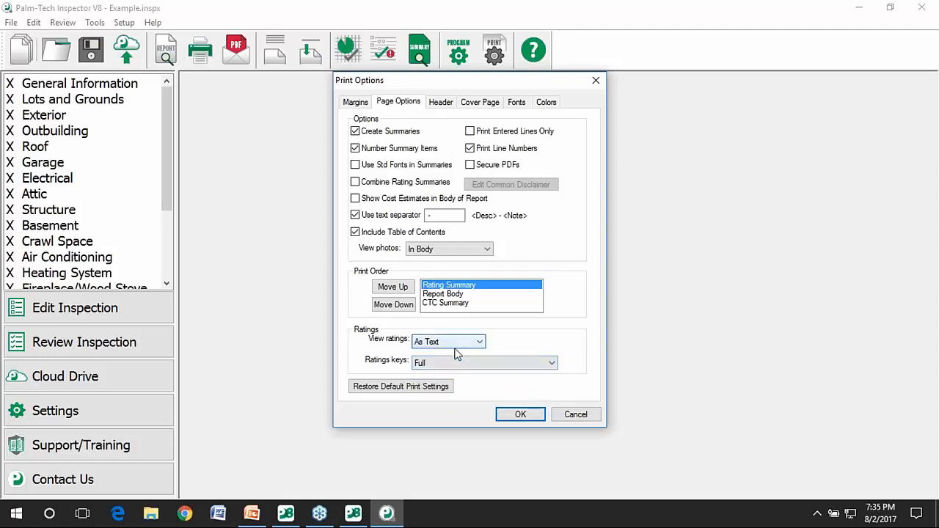
# On the Header tab, tick Custom to use a custom header layout.
pyautogui.click(442, 105)
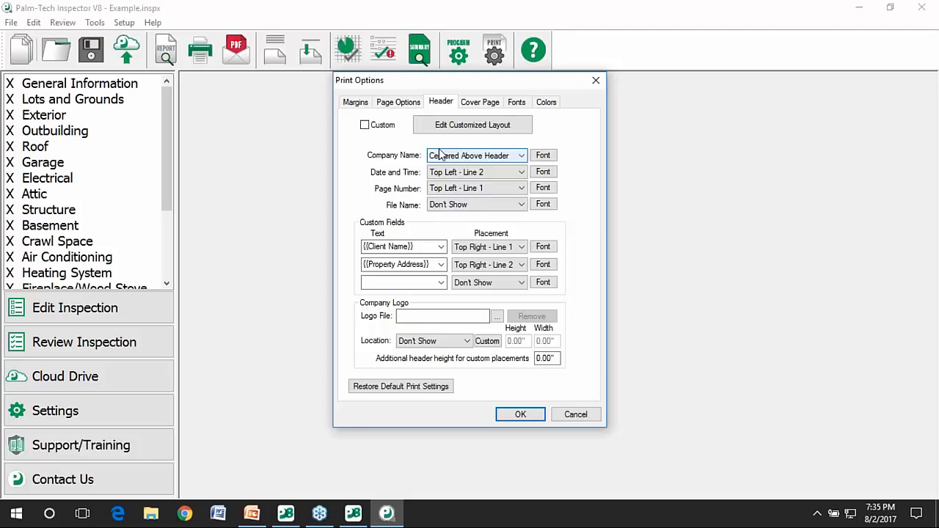
pyautogui.click(364, 126)
pyautogui.click(449, 129)
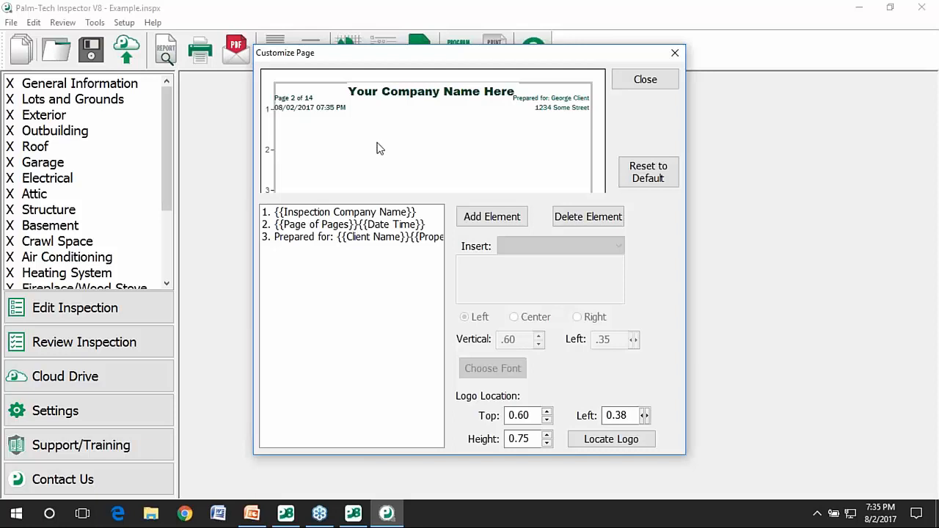
pyautogui.click(647, 86)
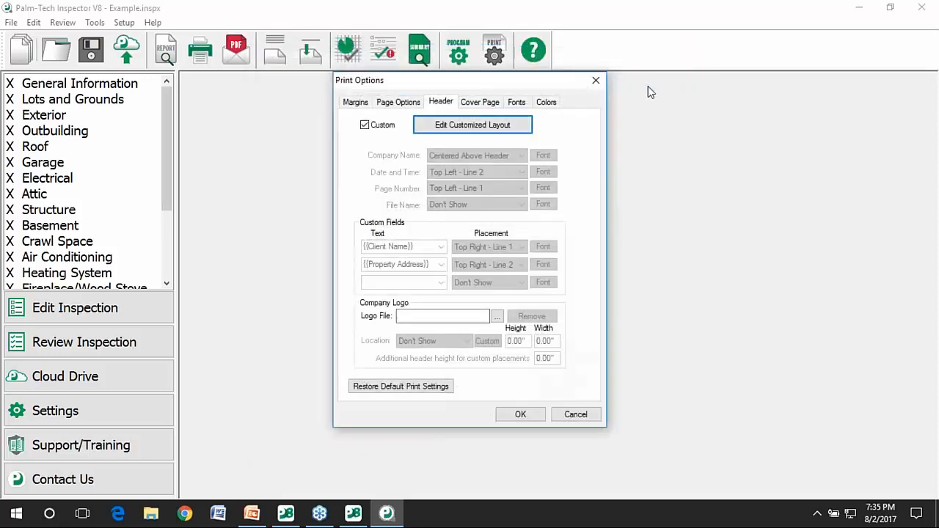
# Untick Custom and set the header's Date and Time to Don't Show.
pyautogui.click(395, 127)
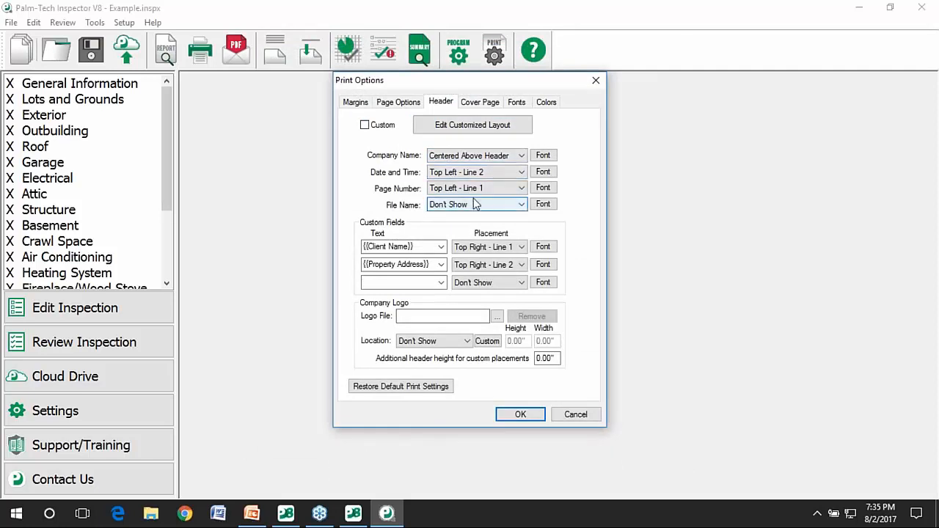
pyautogui.click(482, 173)
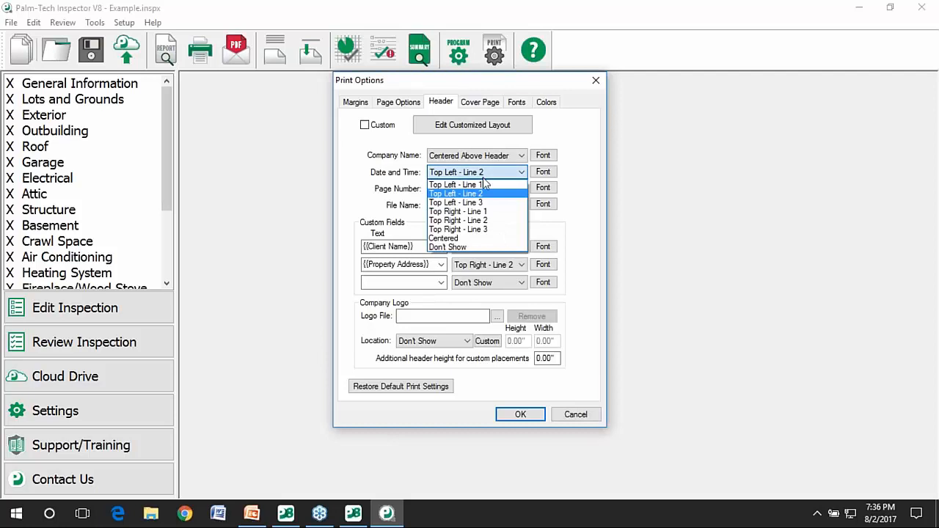
pyautogui.click(477, 247)
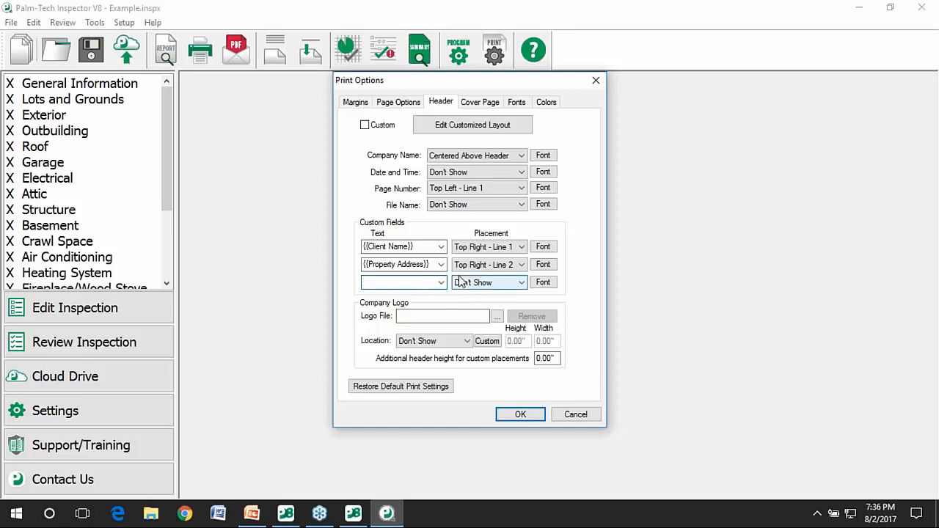
pyautogui.write('www.mywebsite.com')
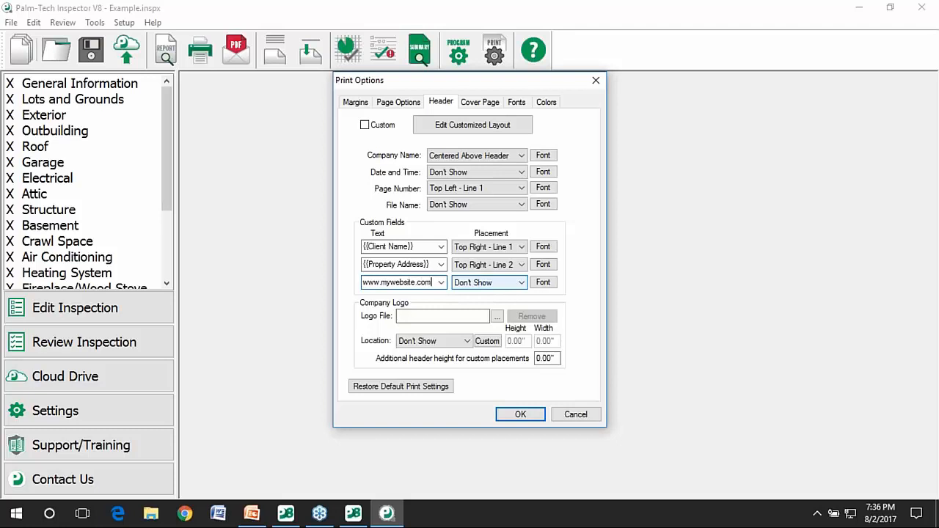
pyautogui.click(465, 284)
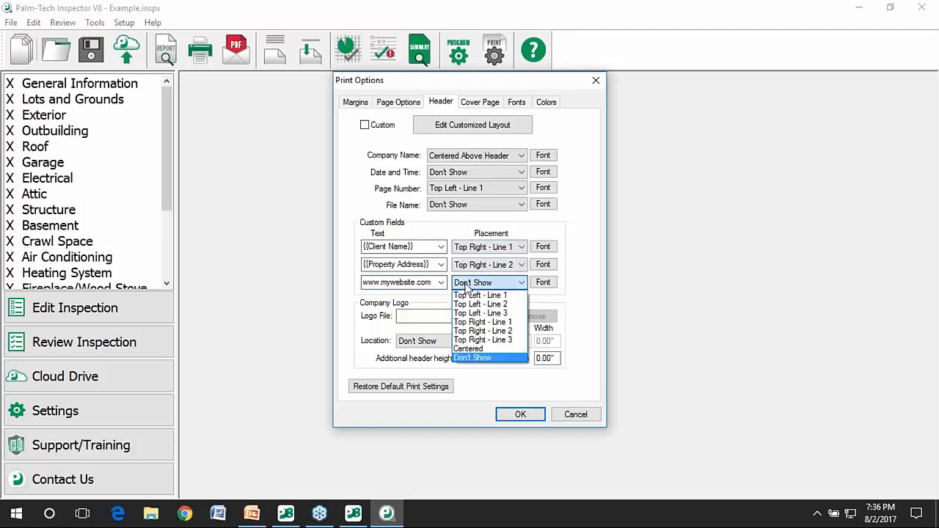
pyautogui.click(492, 341)
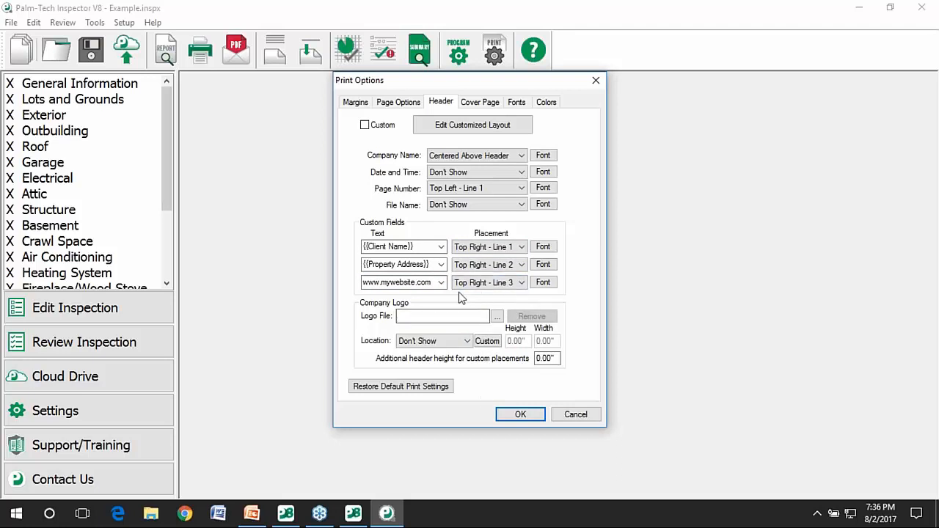
# Set Sample Logo.jpg as the header logo file, then go to the Cover Page settings.
pyautogui.click(497, 317)
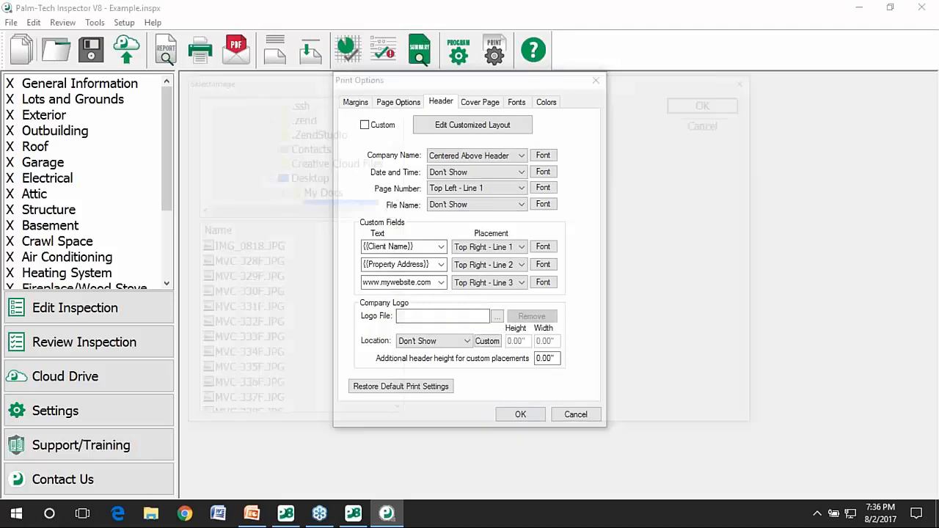
pyautogui.moveTo(392, 293); pyautogui.dragTo(387, 382)
pyautogui.click(244, 405)
pyautogui.click(693, 106)
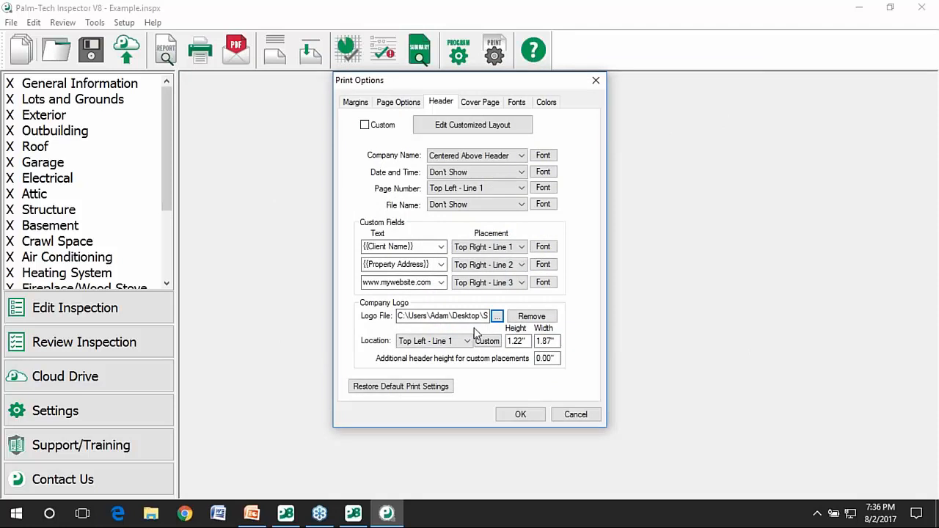
pyautogui.click(482, 103)
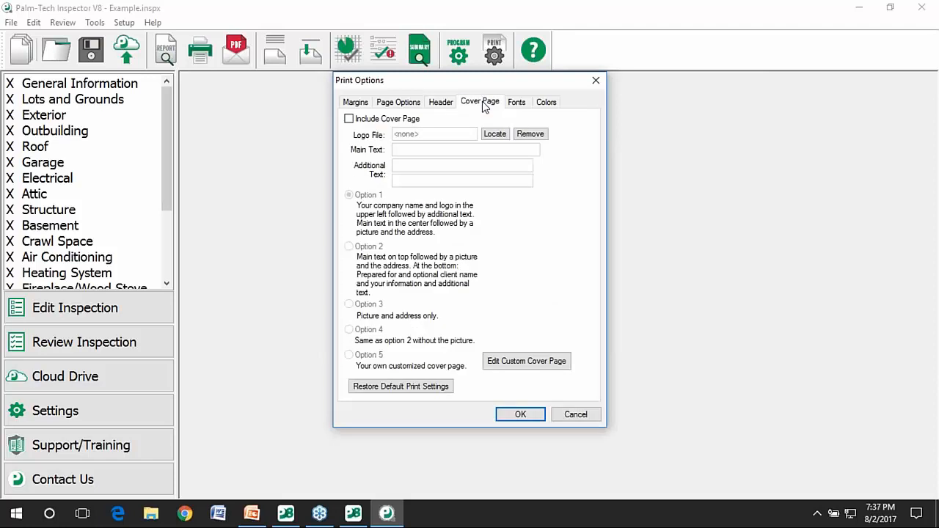
# Tick Include Cover Page, inspect Option 5's custom cover editor, then settle on Option 1.
pyautogui.click(391, 123)
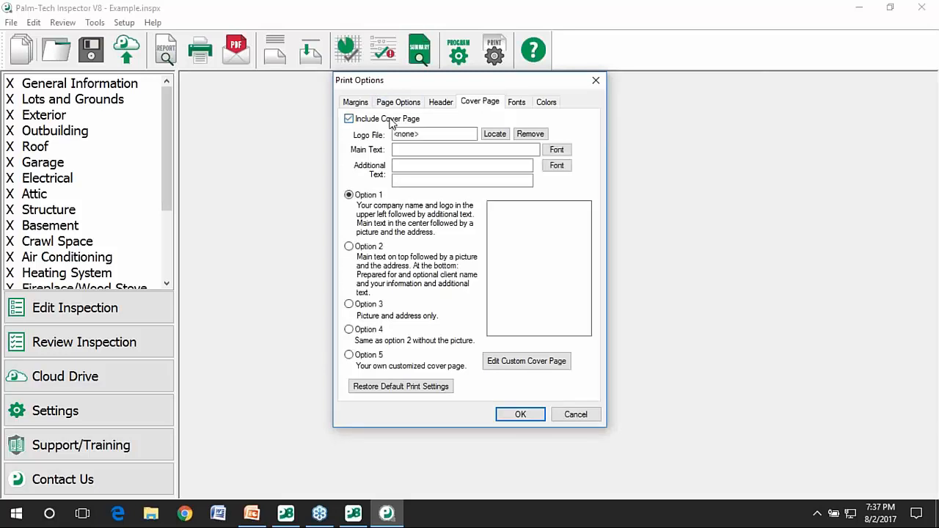
pyautogui.click(372, 198)
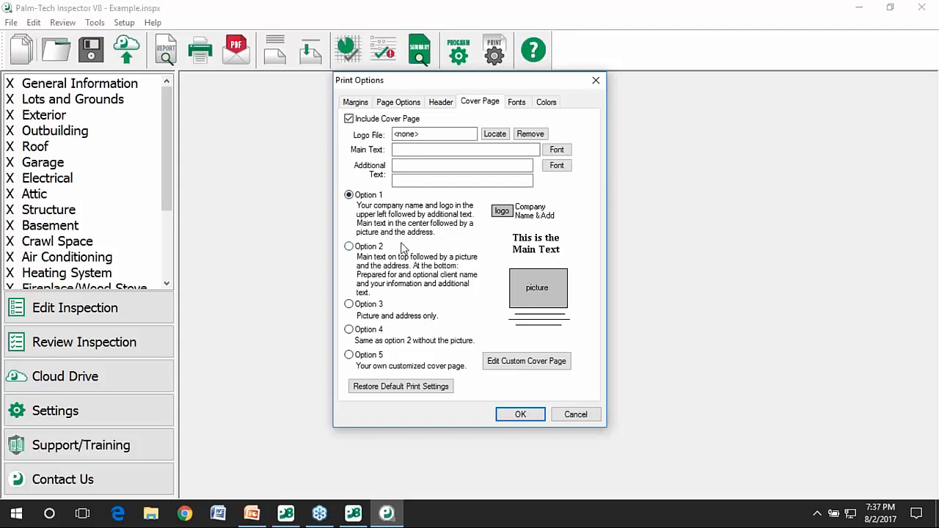
pyautogui.click(371, 357)
pyautogui.click(371, 357)
pyautogui.click(492, 367)
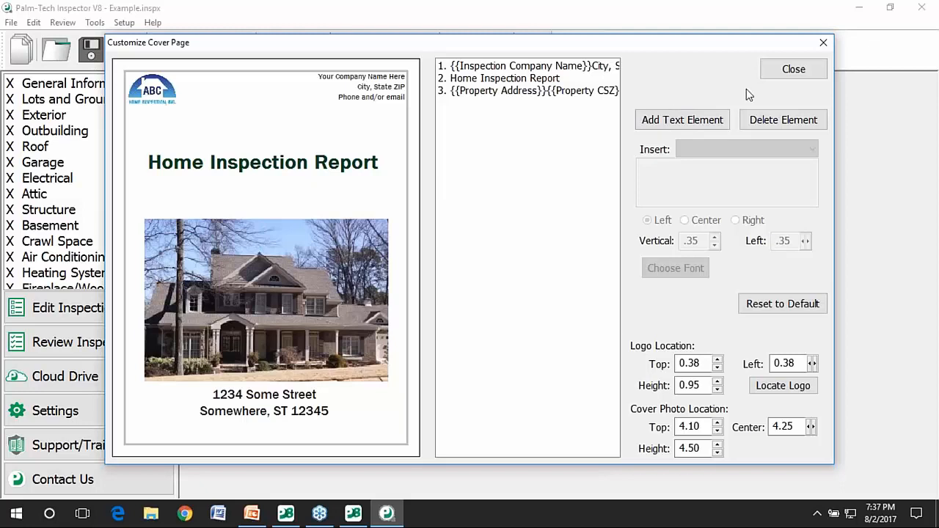
pyautogui.click(791, 70)
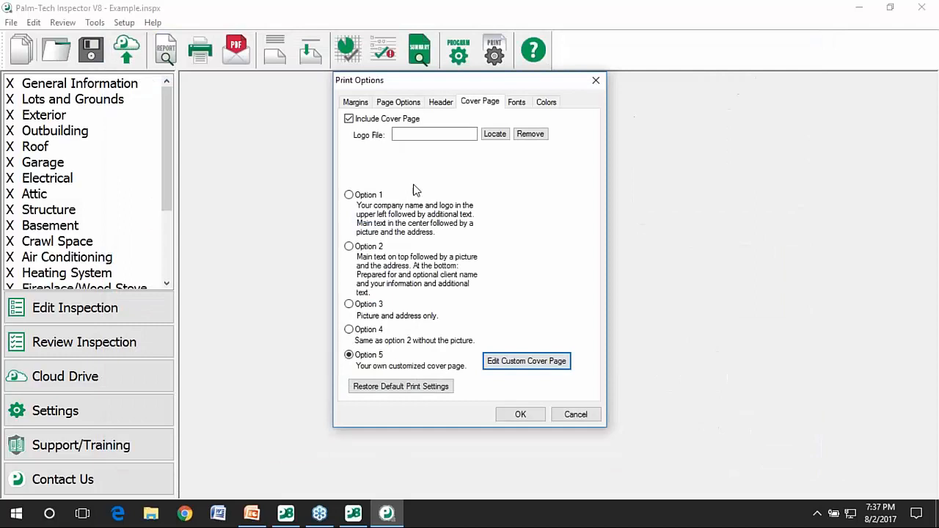
pyautogui.click(372, 196)
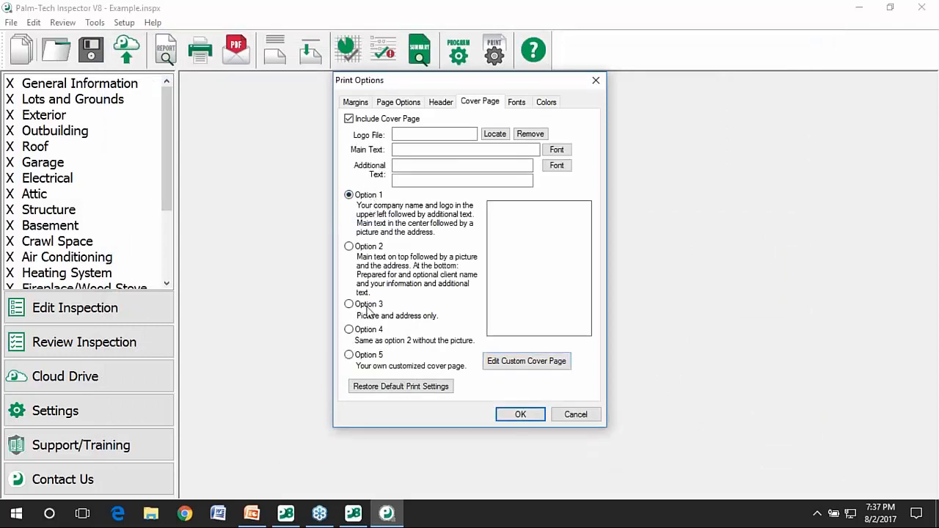
# With the Option 1 cover layout selected, set the cover logo to Sample Logo.jpg.
pyautogui.click(381, 196)
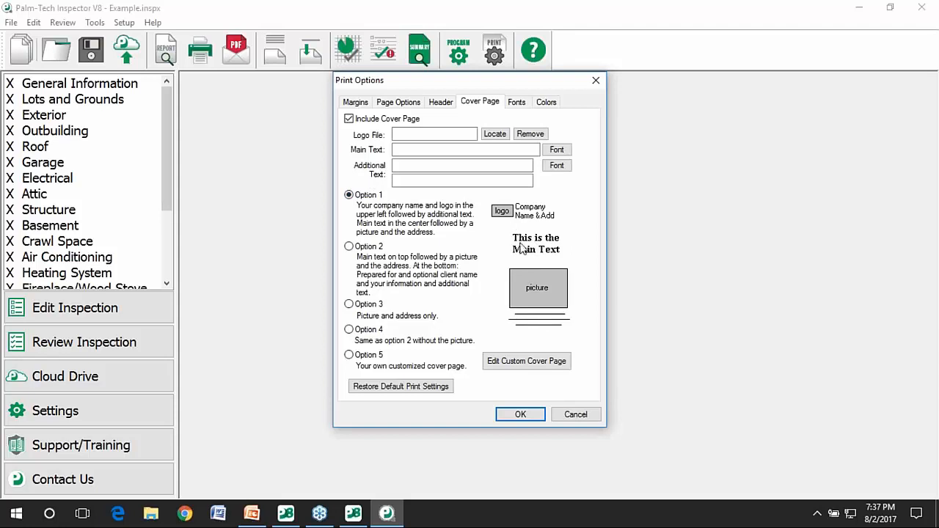
pyautogui.click(496, 138)
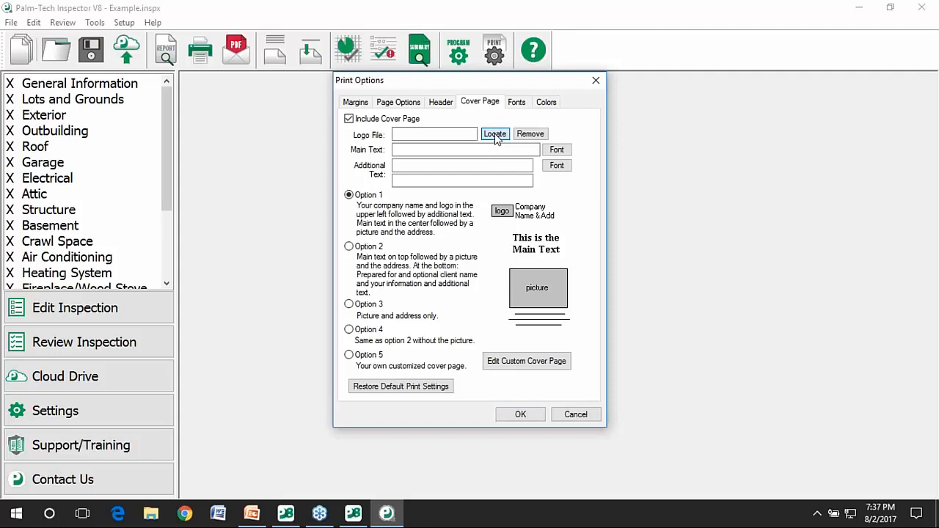
pyautogui.scroll(-3, 308, 277)
pyautogui.click(258, 405)
pyautogui.click(704, 100)
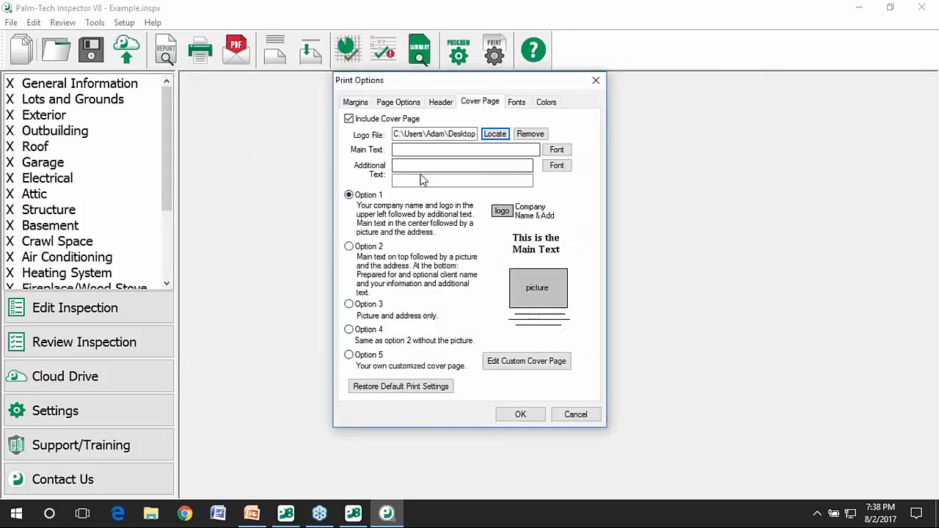
# Enter 'Home Inspection Report' as the cover page main text.
pyautogui.click(434, 148)
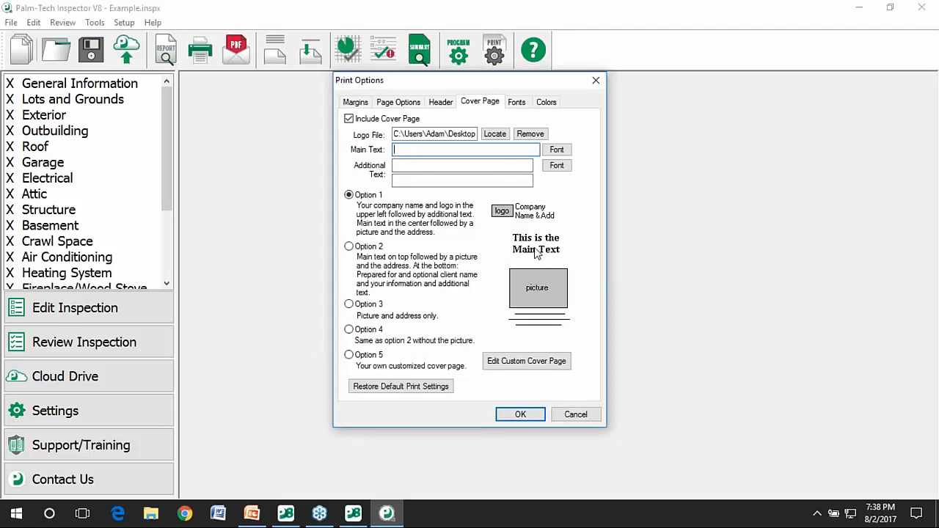
pyautogui.write('Home Inspection Report')
# Add the company phone number as the first additional text line and show the Fonts settings.
pyautogui.click(484, 161)
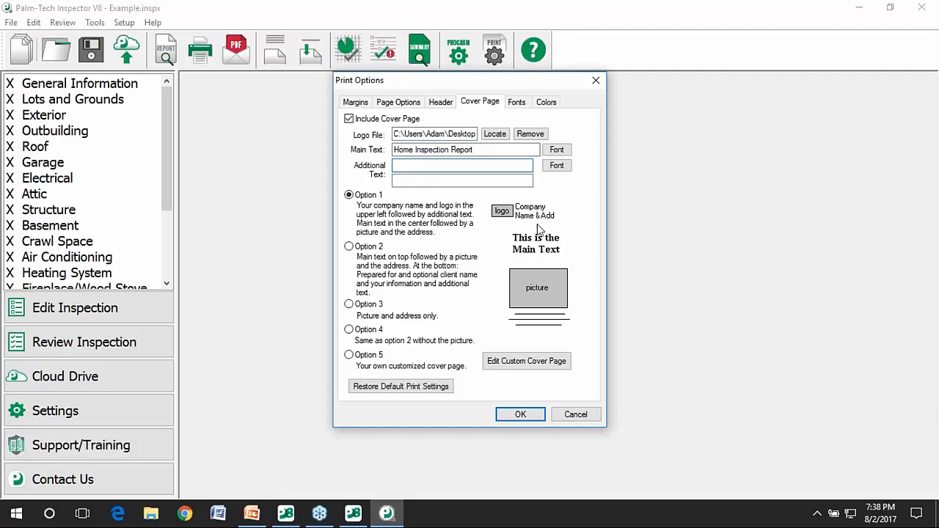
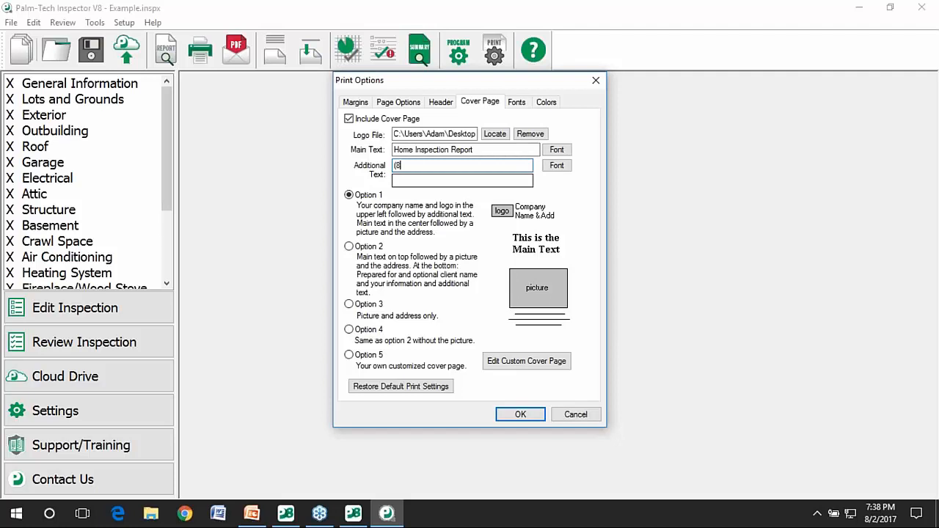
pyautogui.click(525, 105)
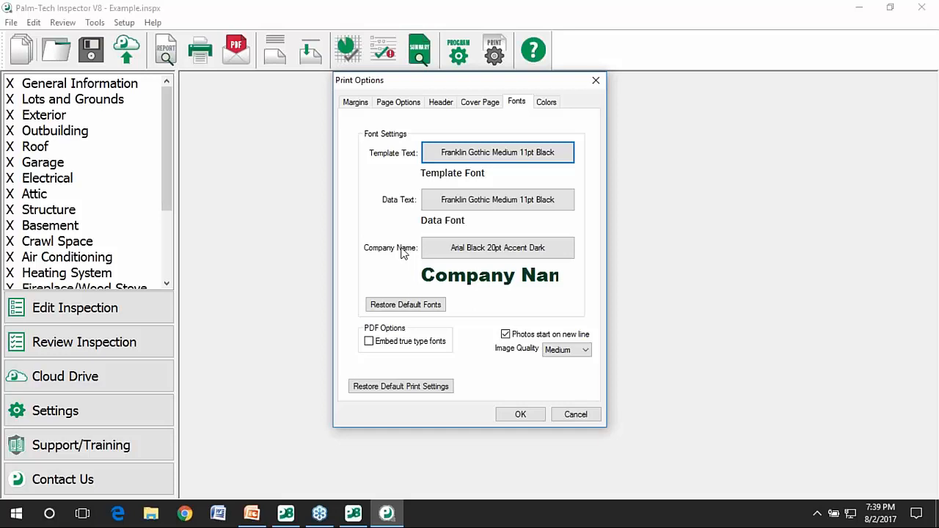
# Make the Template Text font bold and bring up the report Colors list.
pyautogui.click(470, 153)
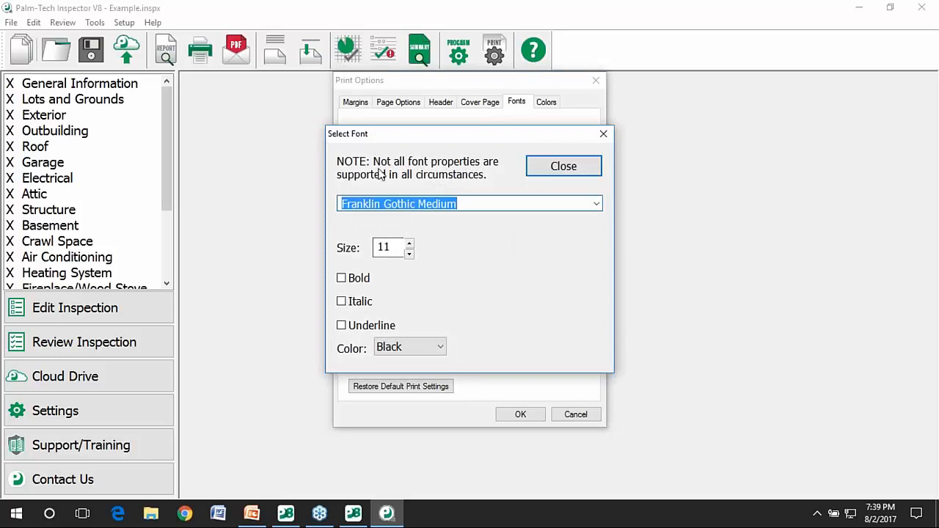
pyautogui.click(368, 286)
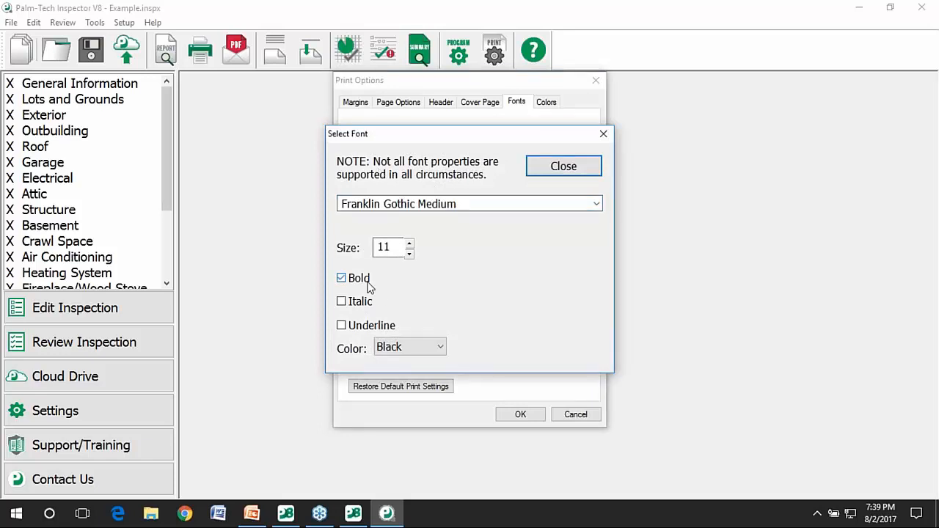
pyautogui.click(563, 166)
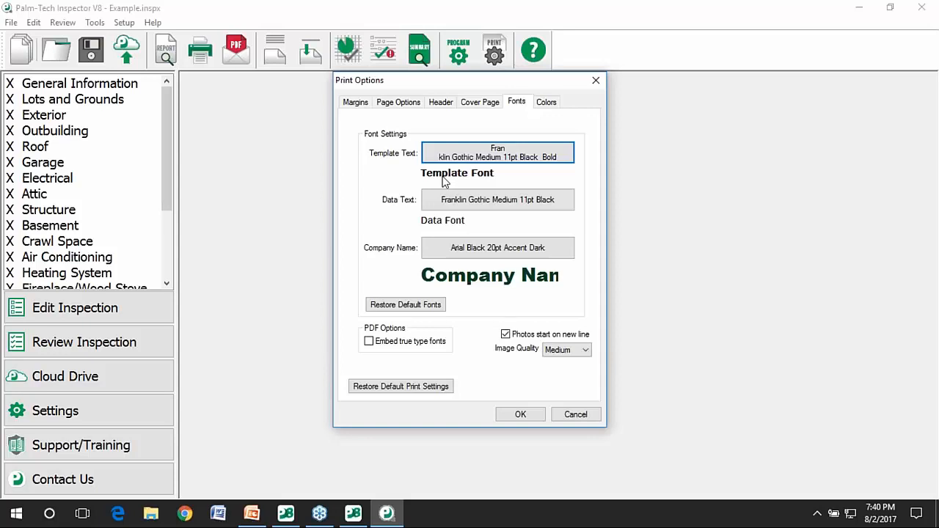
pyautogui.click(545, 103)
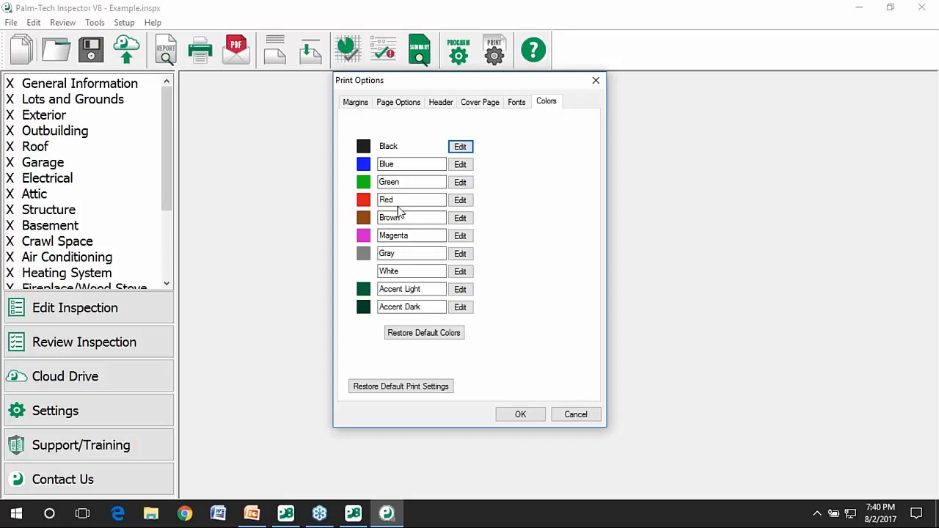
# Rename the Accent Light colour to Orange and set its swatch to hex ff9500.
pyautogui.doubleClick(437, 162)
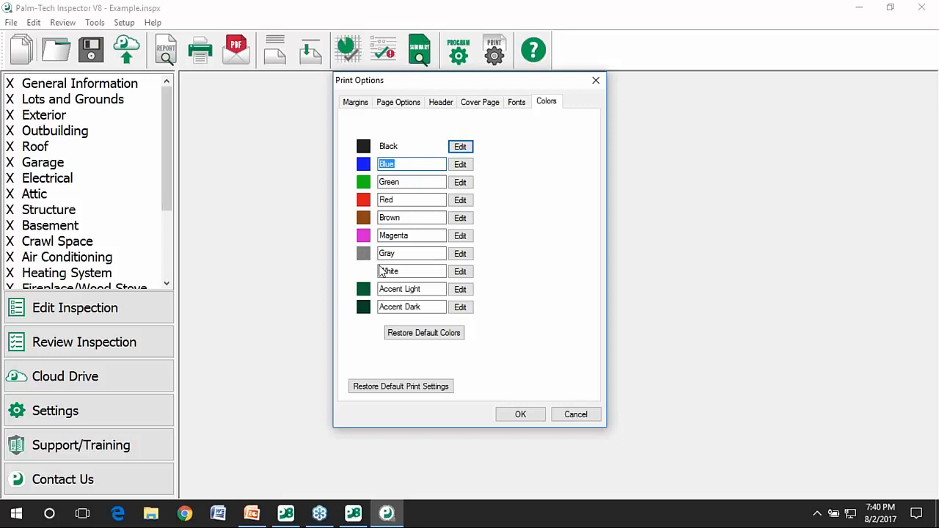
pyautogui.click(421, 289)
pyautogui.write('Orange')
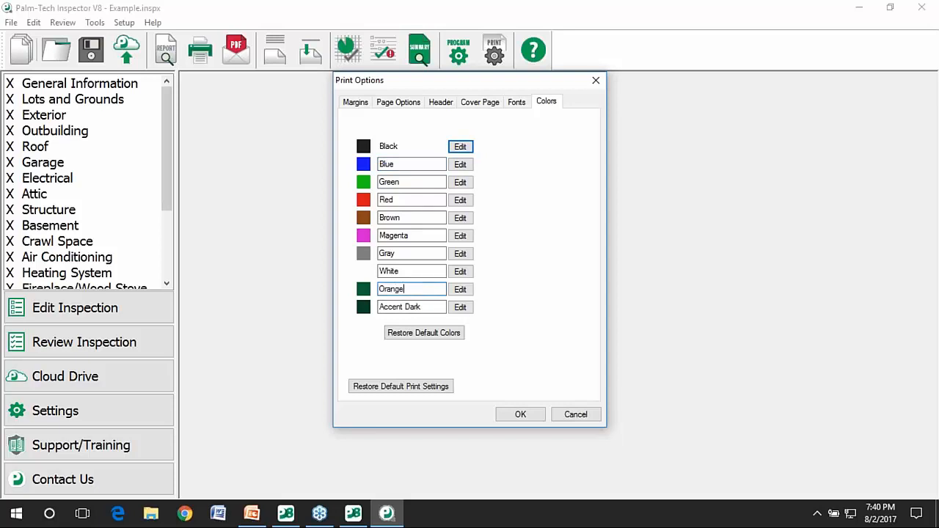
pyautogui.click(460, 289)
pyautogui.moveTo(398, 228); pyautogui.dragTo(480, 228)
pyautogui.moveTo(415, 273); pyautogui.dragTo(444, 257)
pyautogui.click(559, 220)
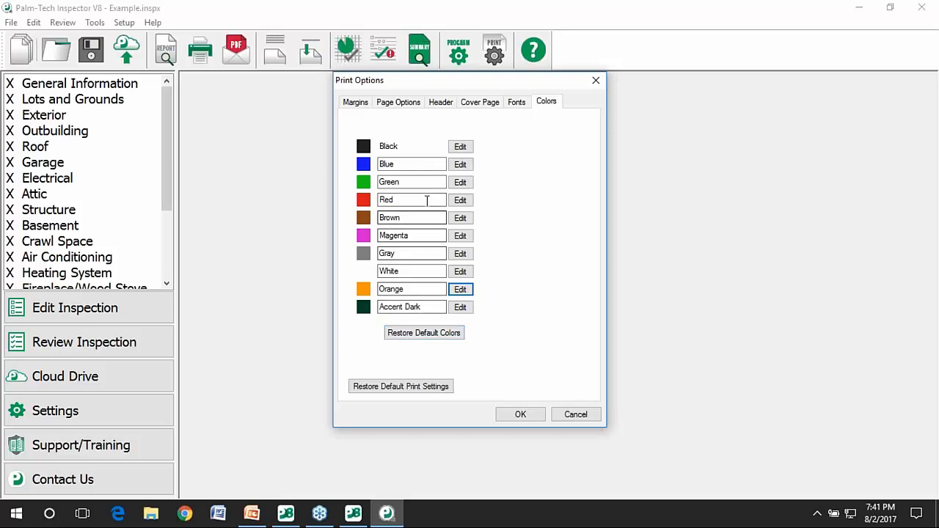
# Change the Green colour to Red 0, Green 145, Blue 2 (hex 009102).
pyautogui.click(460, 182)
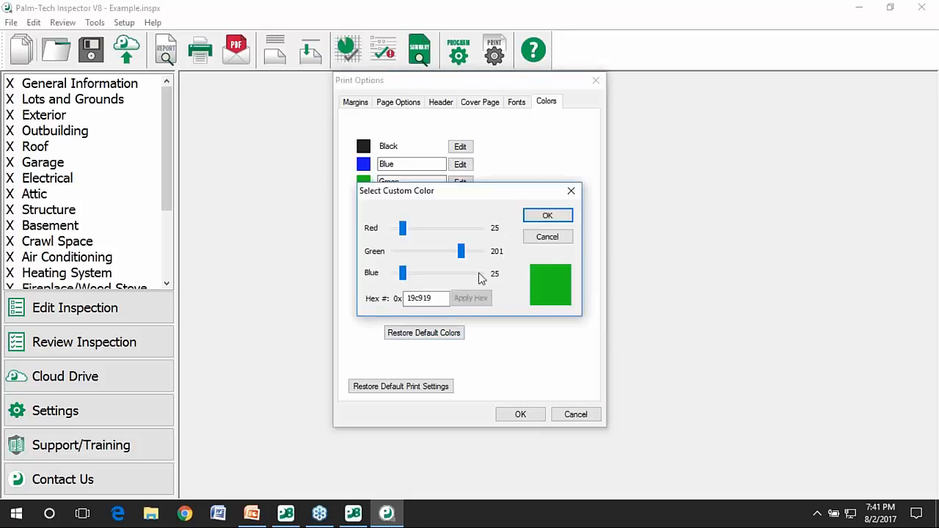
pyautogui.moveTo(462, 253); pyautogui.dragTo(395, 279)
pyautogui.moveTo(406, 234); pyautogui.dragTo(391, 235)
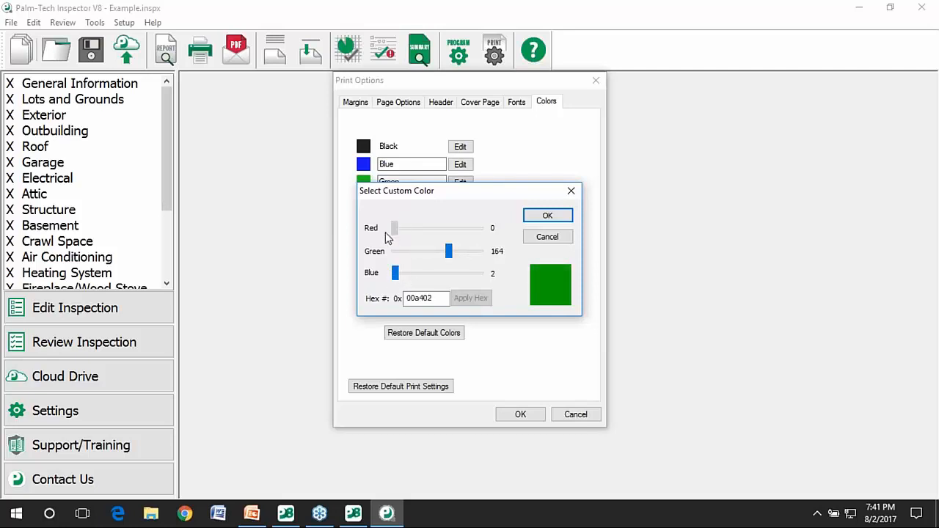
pyautogui.moveTo(448, 251); pyautogui.dragTo(443, 252)
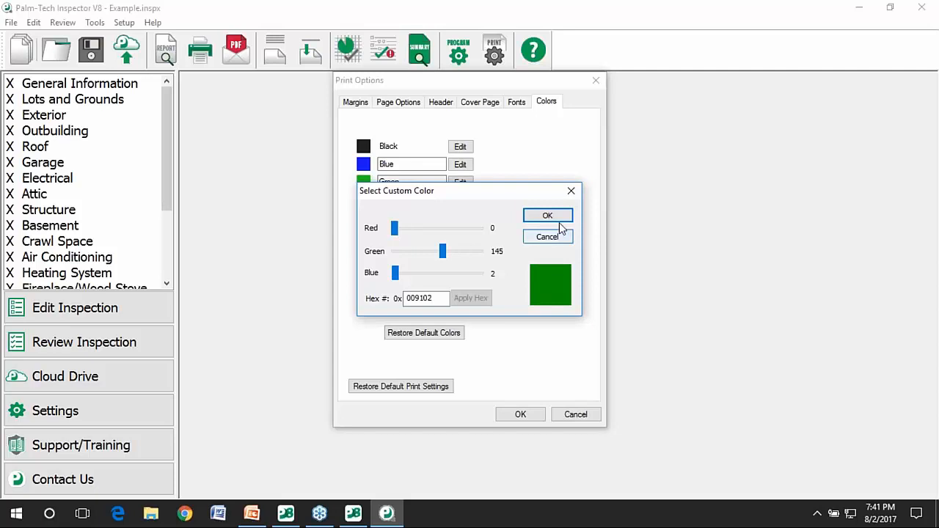
pyautogui.click(534, 219)
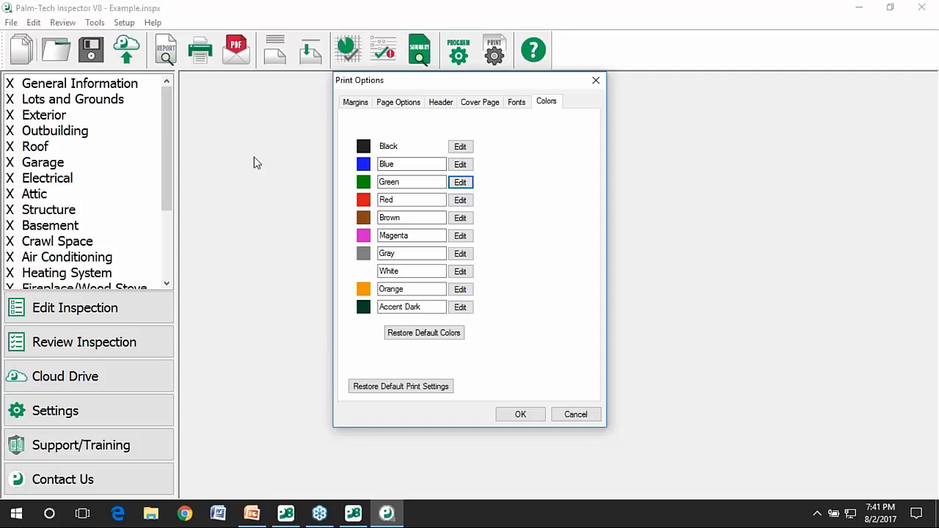
# Save the print options and open the report preview, keeping the cover sheet.
pyautogui.click(520, 414)
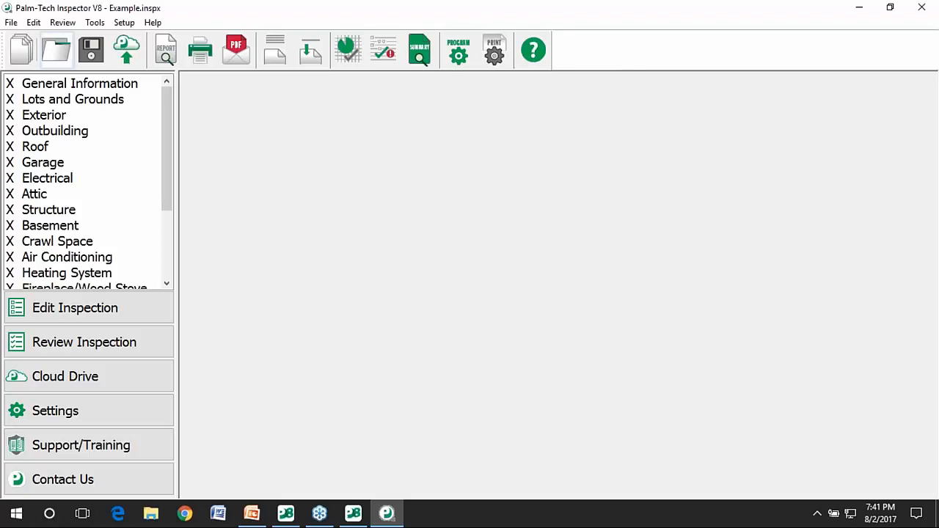
pyautogui.click(166, 50)
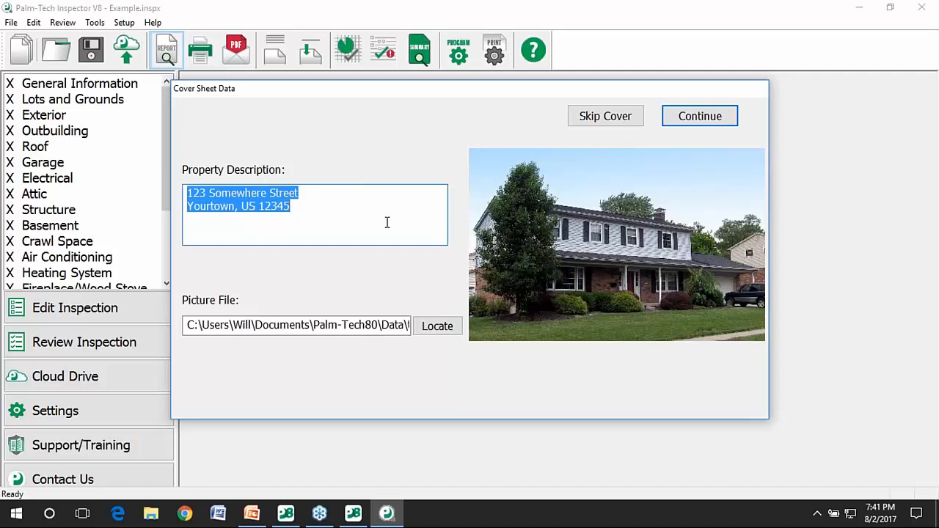
pyautogui.click(713, 117)
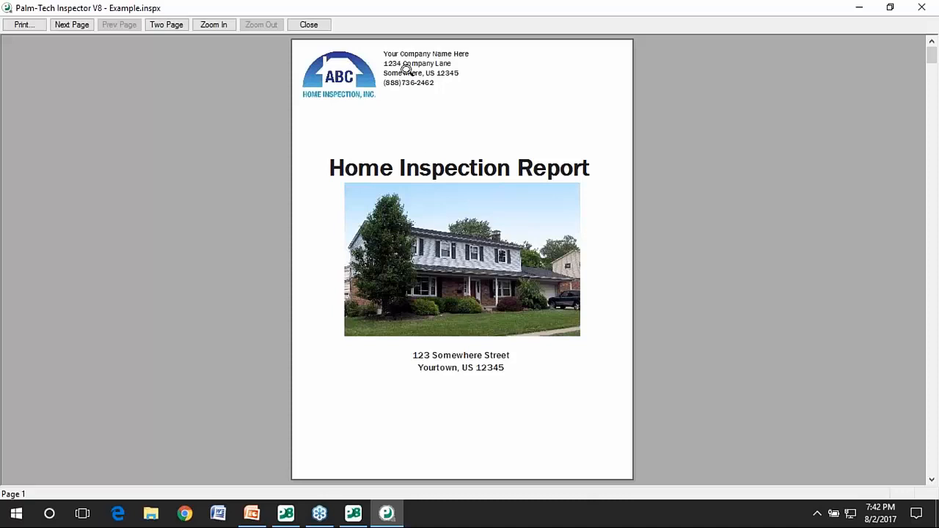
# Advance to the Marginal Summary page and zoom in to inspect its headers.
pyautogui.click(72, 25)
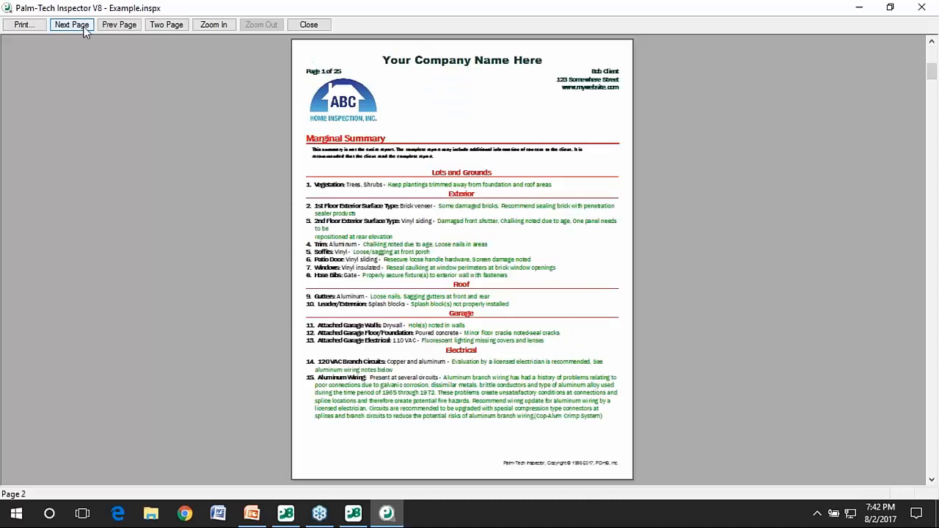
pyautogui.click(344, 173)
pyautogui.click(346, 181)
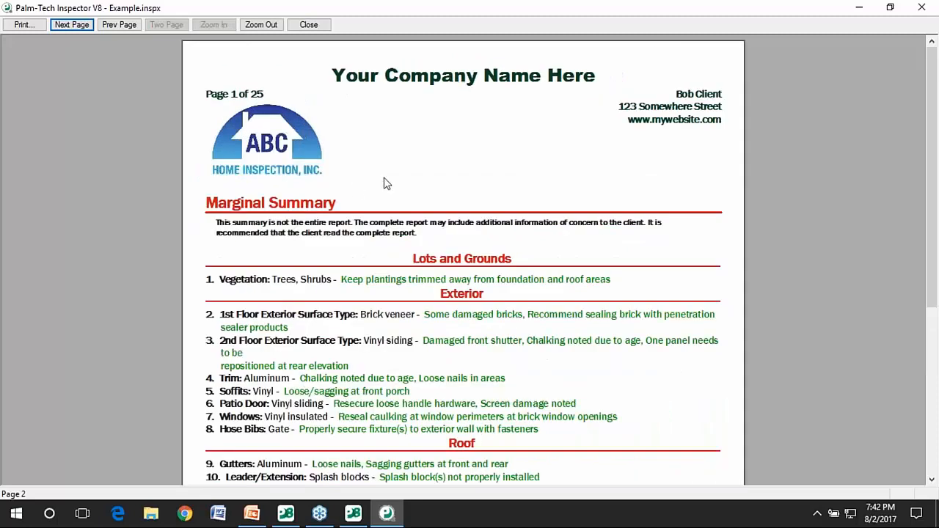
pyautogui.scroll(-3, 275, 137)
pyautogui.scroll(3, 322, 169)
pyautogui.scroll(-6, 322, 209)
pyautogui.scroll(3, 326, 205)
pyautogui.scroll(3, 328, 203)
pyautogui.scroll(-3, 328, 203)
pyautogui.click(74, 25)
pyautogui.click(372, 138)
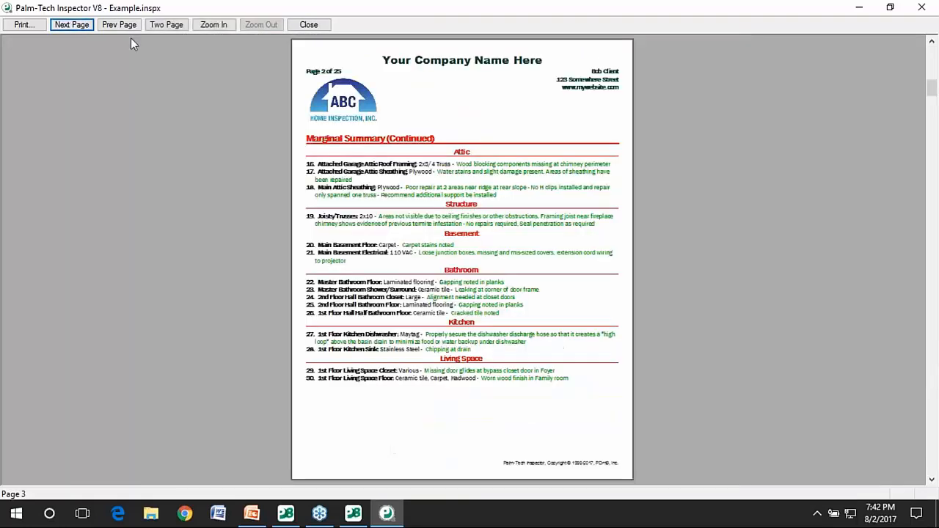
# Page from the Defective Summary through Definitions to Lots and Grounds, zooming to read details.
pyautogui.click(73, 24)
pyautogui.click(430, 202)
pyautogui.click(394, 239)
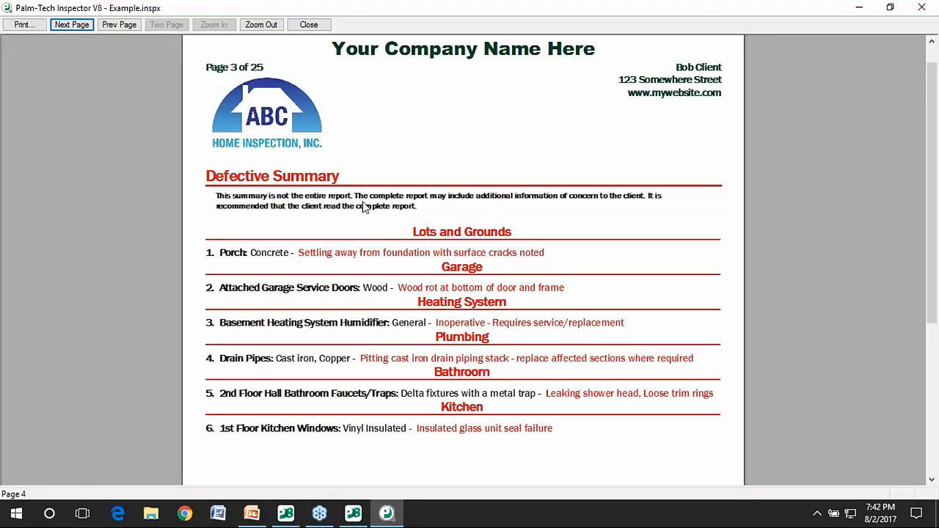
pyautogui.click(88, 25)
pyautogui.click(86, 26)
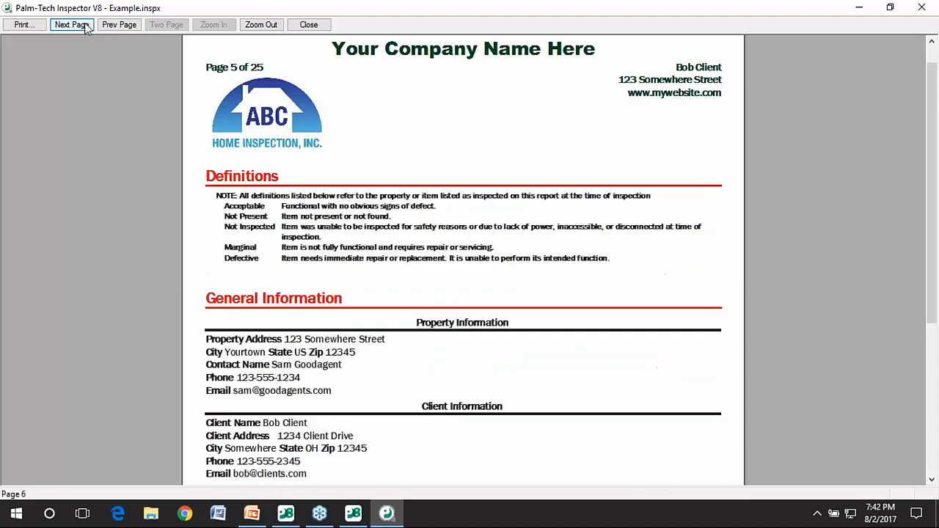
pyautogui.click(87, 25)
pyautogui.click(327, 304)
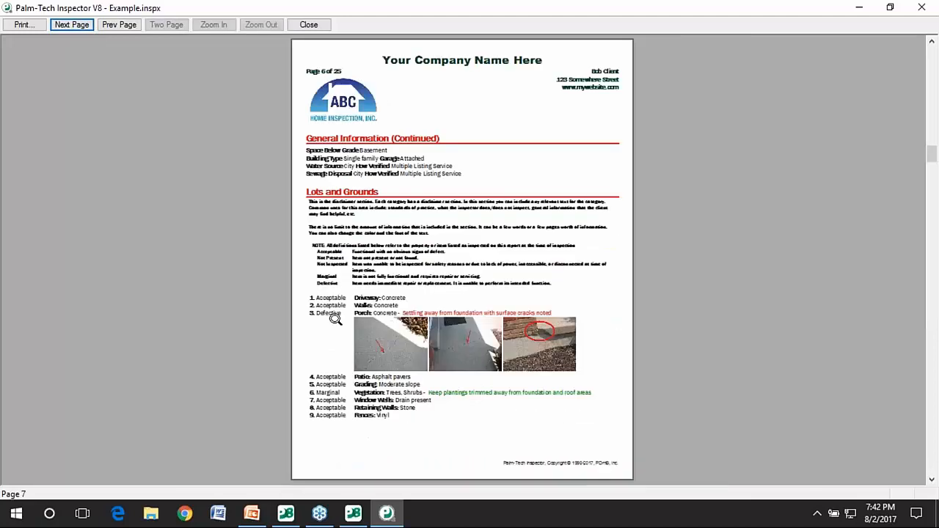
pyautogui.click(353, 286)
pyautogui.scroll(2, 932, 301)
pyautogui.scroll(2, 930, 275)
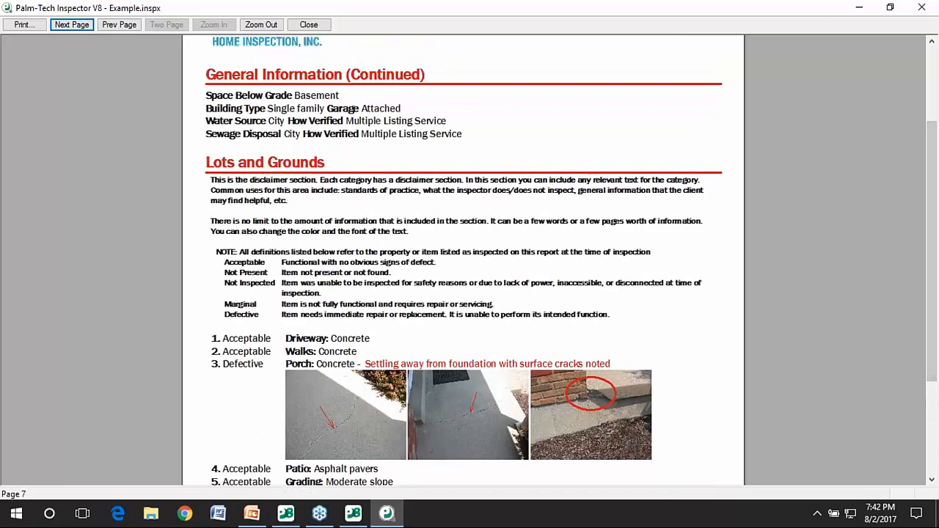
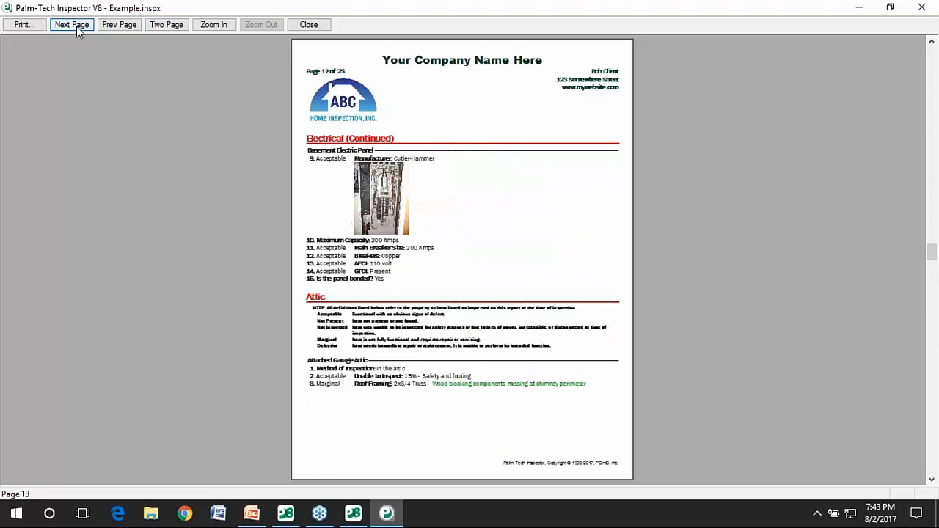
# Page forward three more pages to page 15, then close the report preview.
pyautogui.click(77, 27)
pyautogui.click(77, 27)
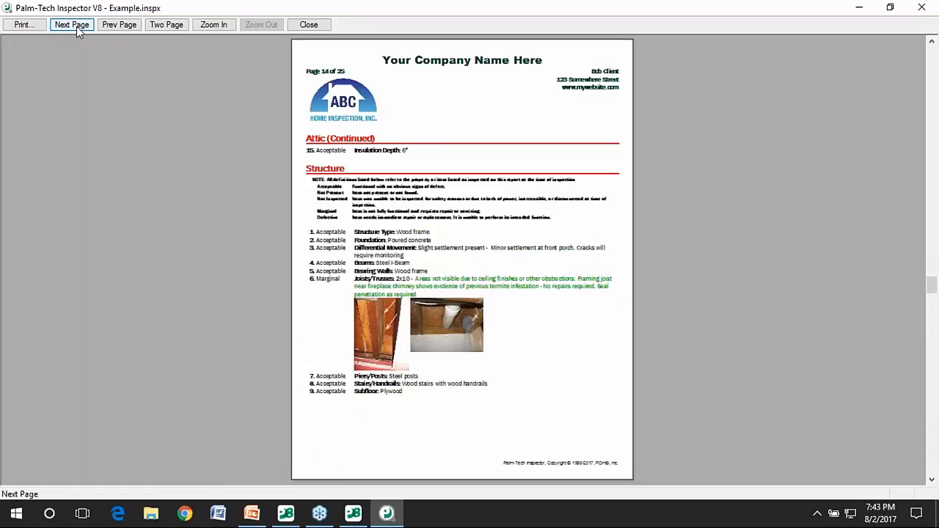
pyautogui.click(77, 28)
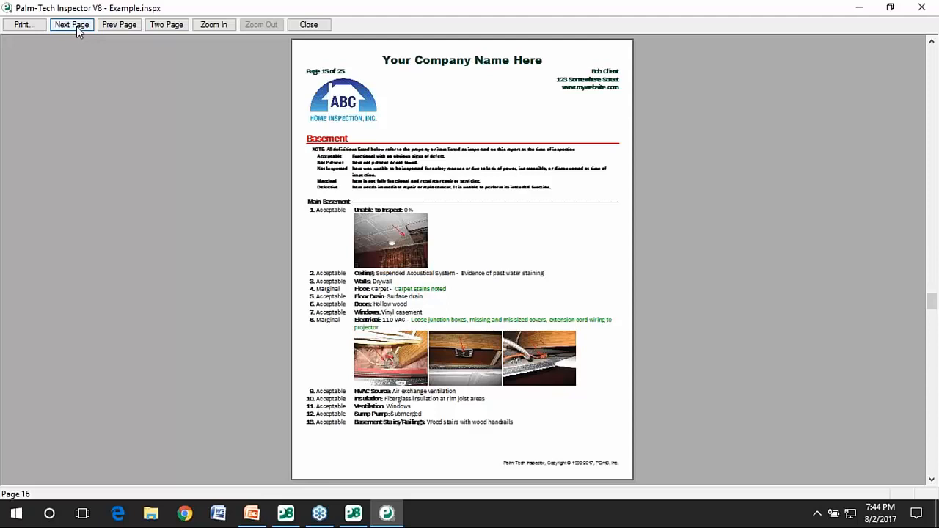
pyautogui.click(310, 24)
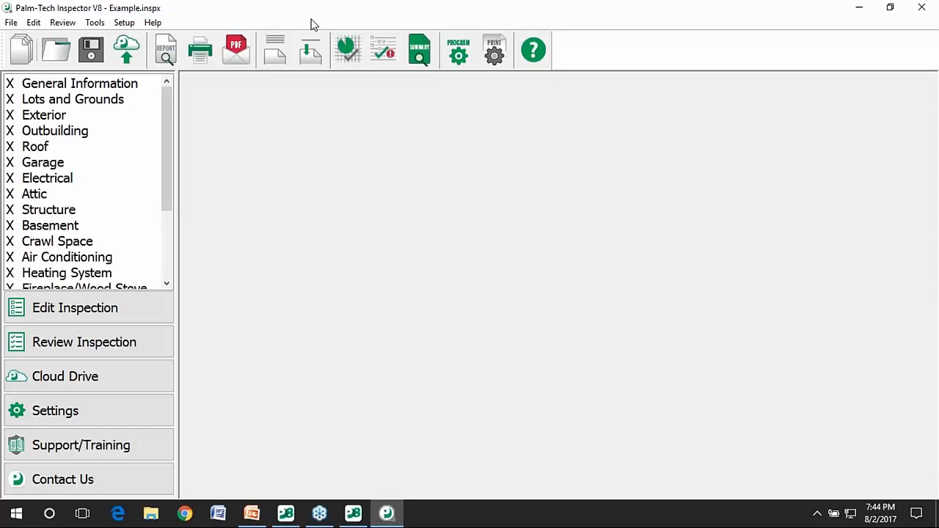
pyautogui.click(498, 63)
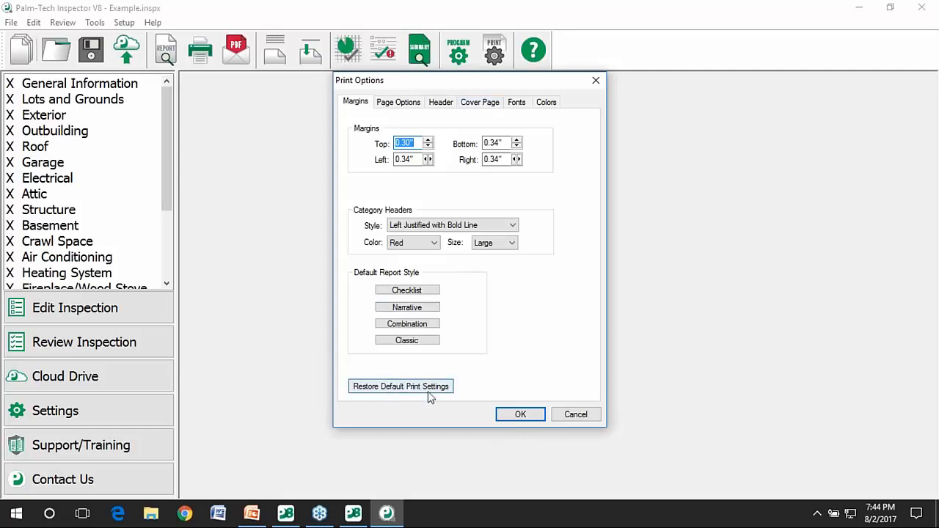
pyautogui.click(510, 415)
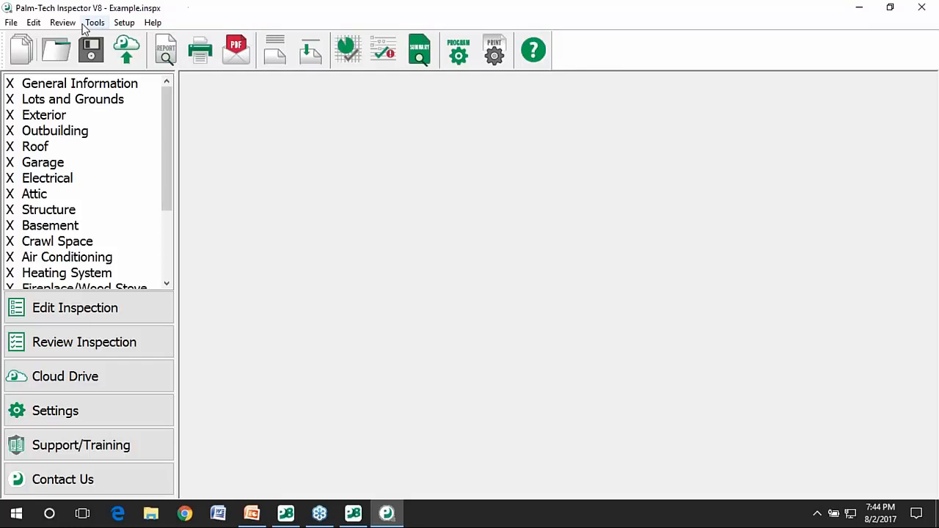
# In the Default rating set, delete the Not Present rating and add a new rating.
pyautogui.click(34, 22)
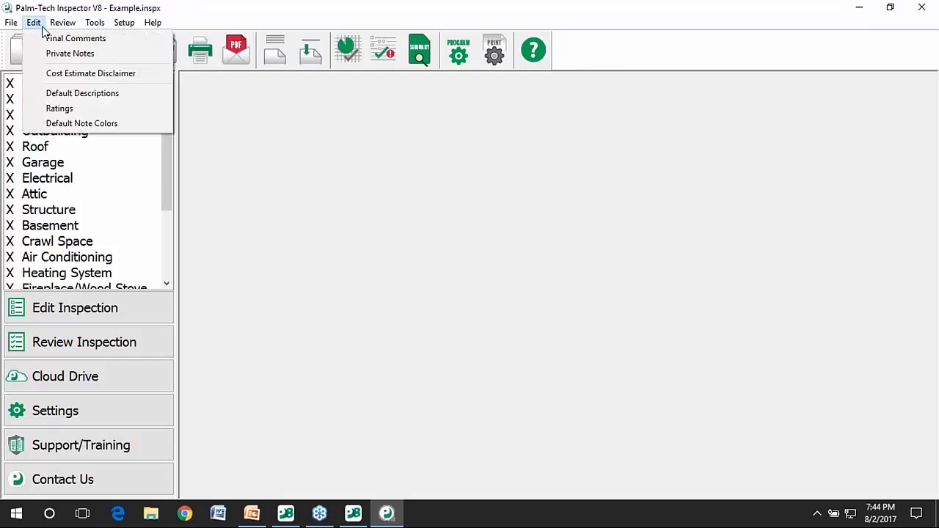
pyautogui.click(98, 111)
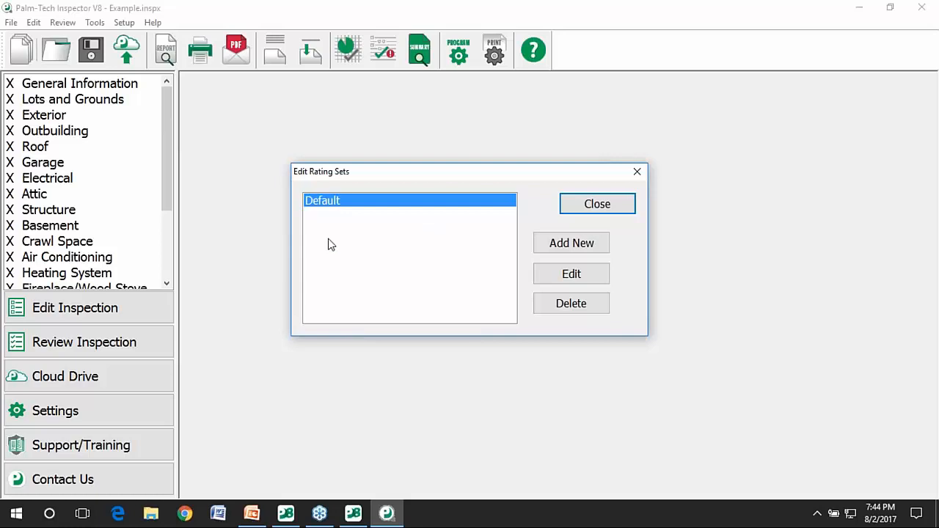
pyautogui.click(550, 273)
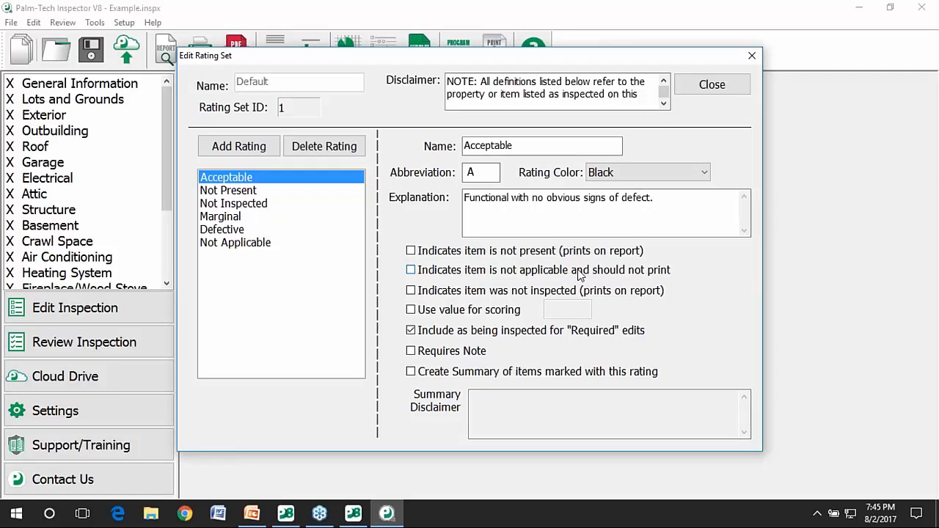
pyautogui.click(264, 192)
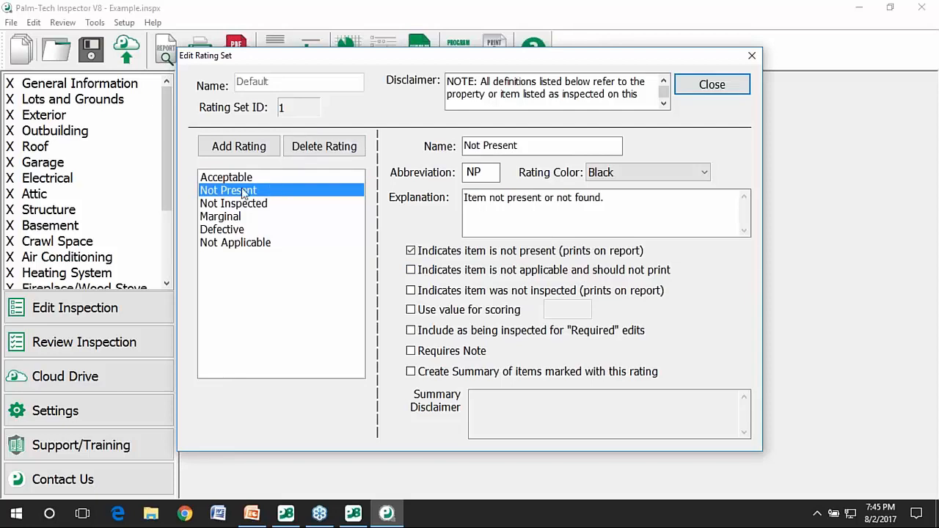
pyautogui.click(319, 149)
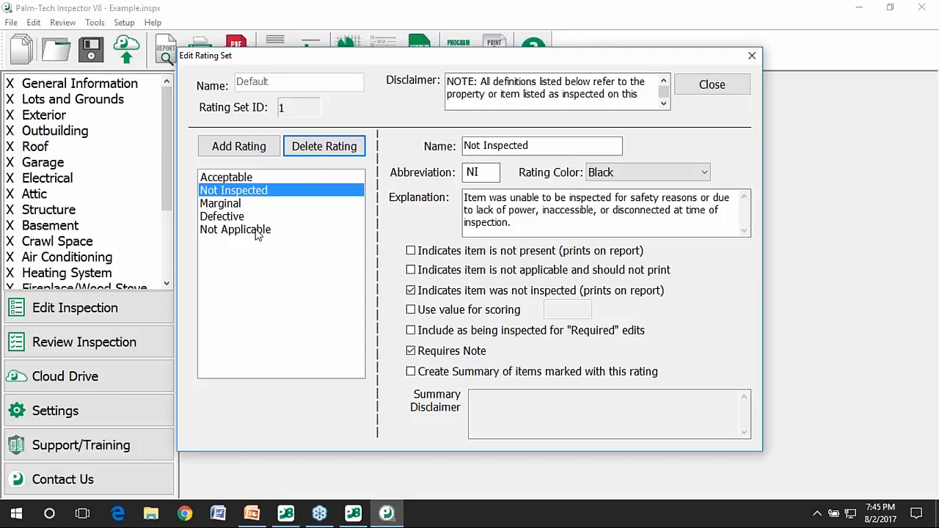
pyautogui.click(259, 147)
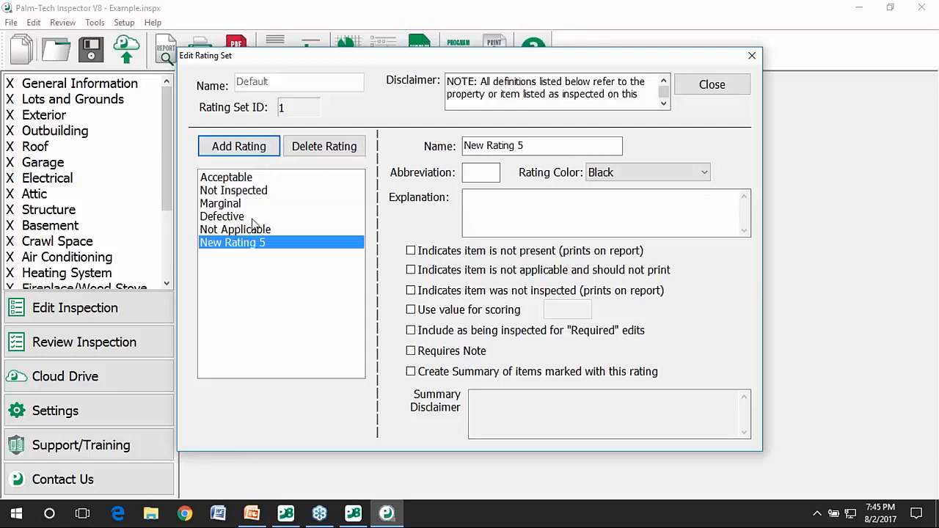
# Make the new rating 'Safety Issue' (SI, Blue, summary on) and move it above Defective.
pyautogui.moveTo(579, 149); pyautogui.dragTo(464, 146)
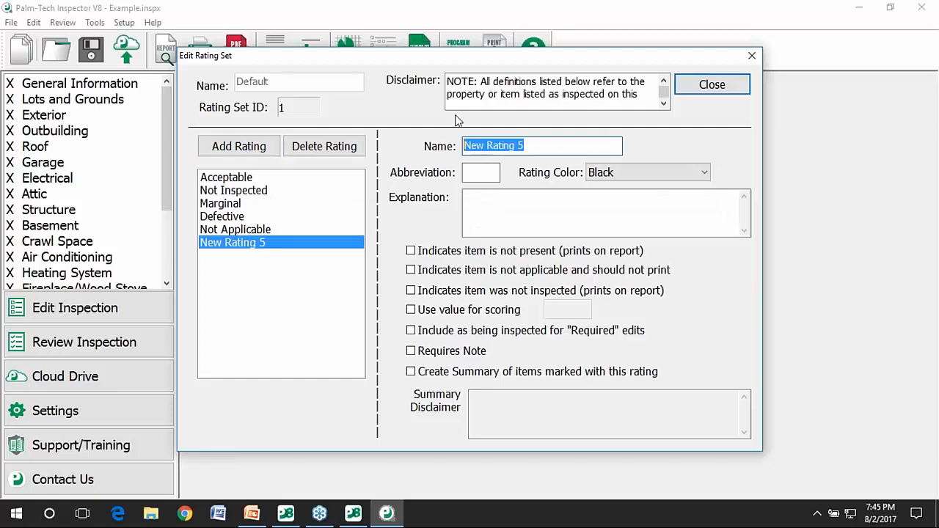
pyautogui.write('Safe')
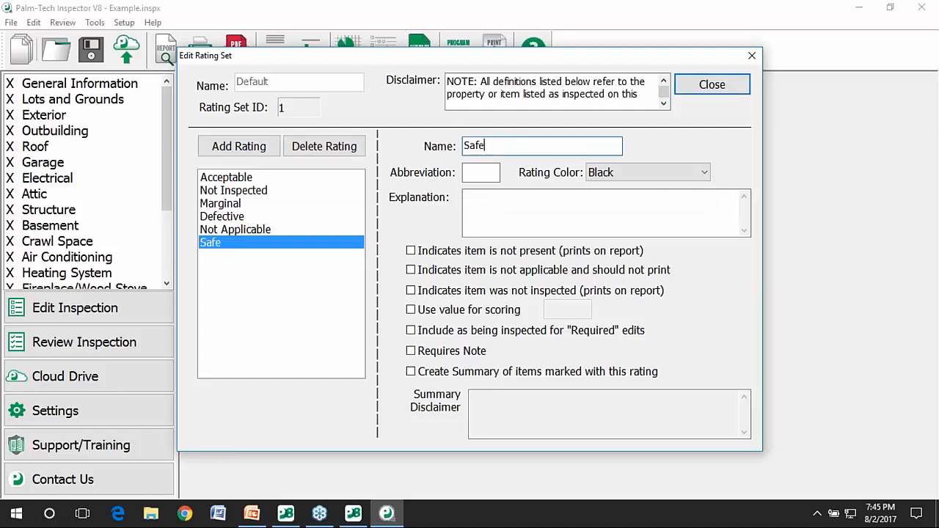
pyautogui.write('ty Issue')
pyautogui.click(485, 176)
pyautogui.write('SI')
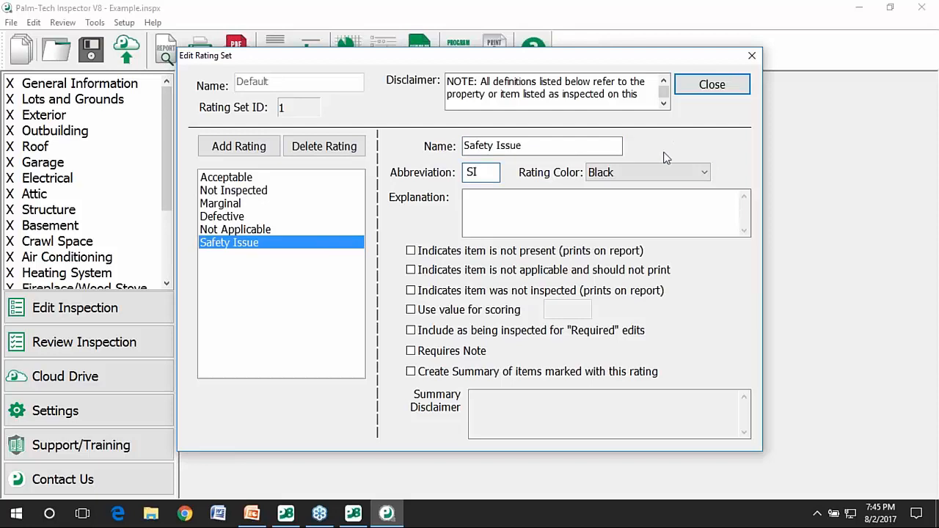
pyautogui.click(675, 172)
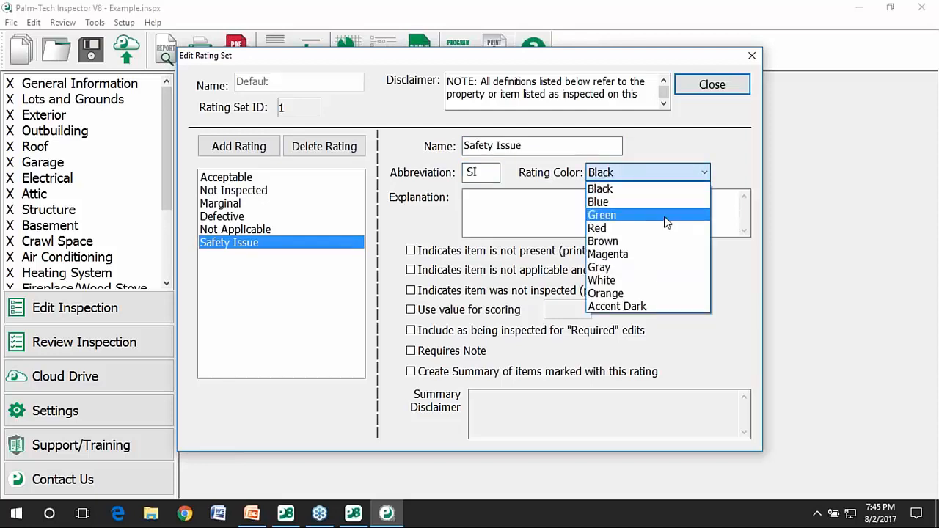
pyautogui.click(655, 202)
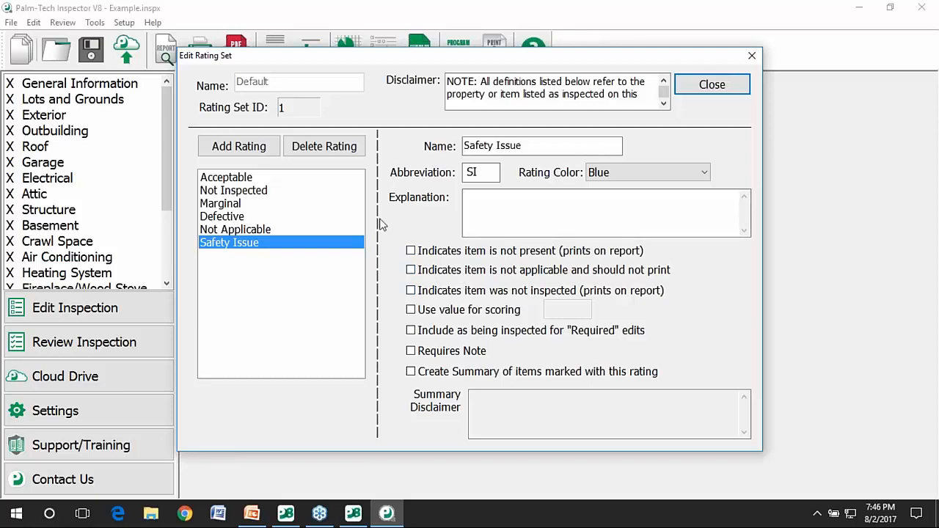
pyautogui.click(450, 372)
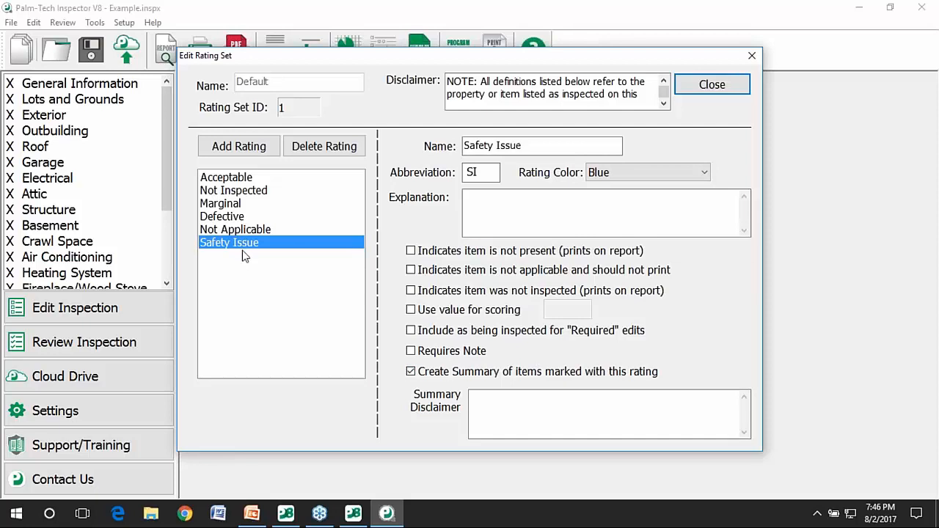
pyautogui.moveTo(247, 245); pyautogui.dragTo(248, 228)
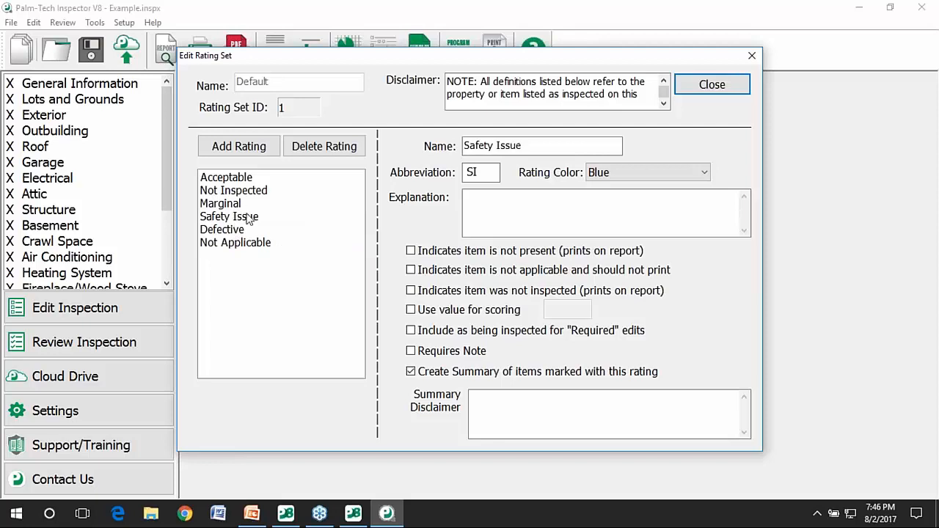
pyautogui.click(249, 180)
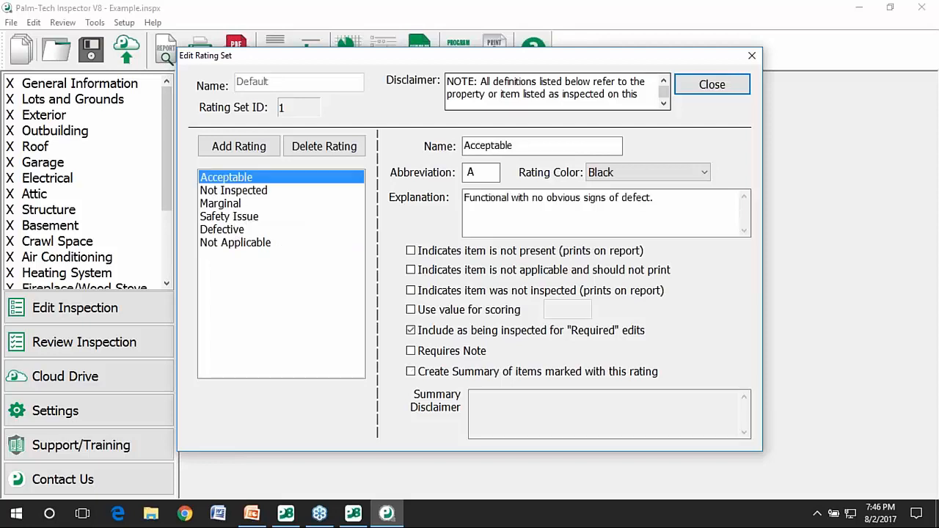
# Rename Acceptable to 'Satisfactory' with abbreviation S and close both rating dialogs.
pyautogui.doubleClick(542, 145)
pyautogui.write('Satisfactgory')
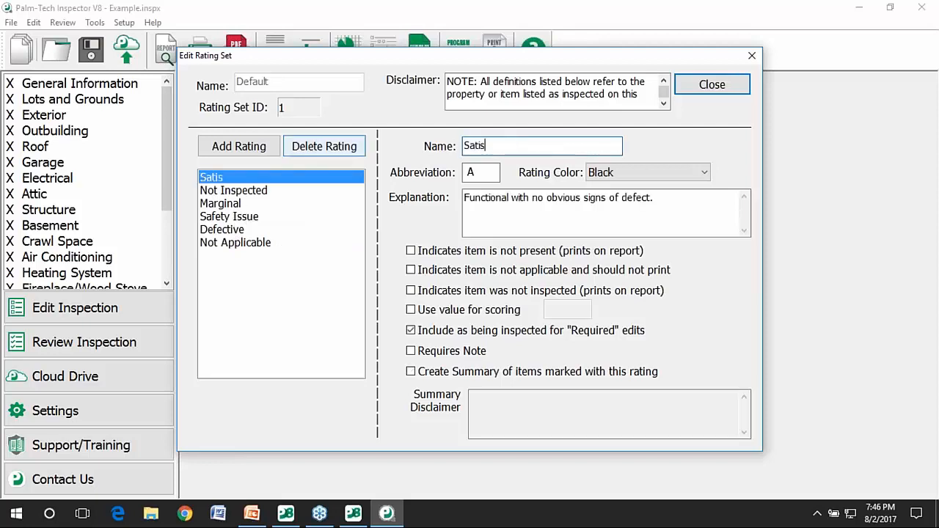
pyautogui.press('BackSpace')
pyautogui.press('BackSpace')
pyautogui.press('BackSpace')
pyautogui.press('BackSpace')
pyautogui.write('ory')
pyautogui.doubleClick(475, 172)
pyautogui.write('S')
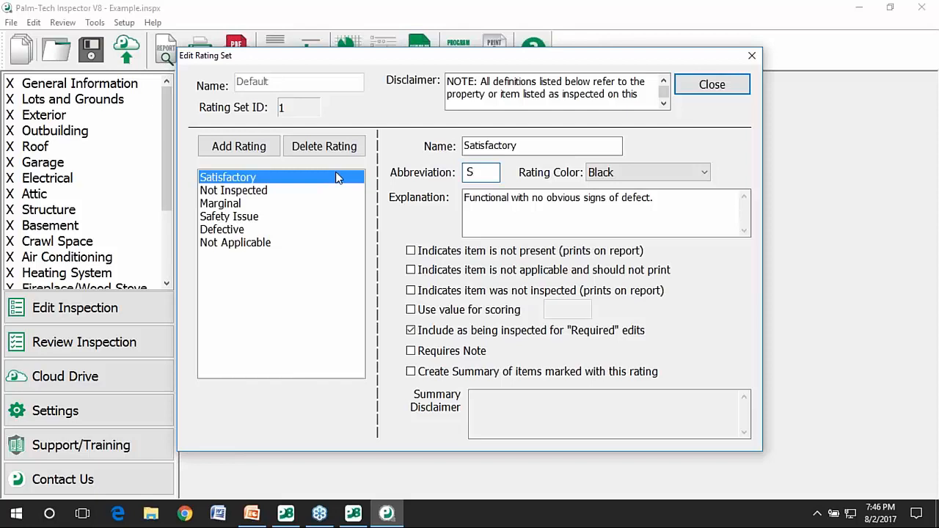
pyautogui.click(710, 85)
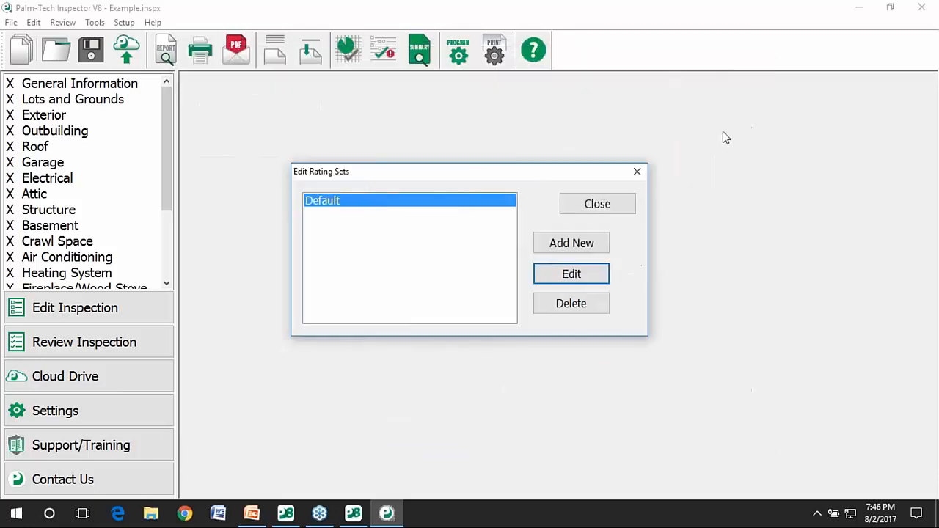
pyautogui.click(591, 210)
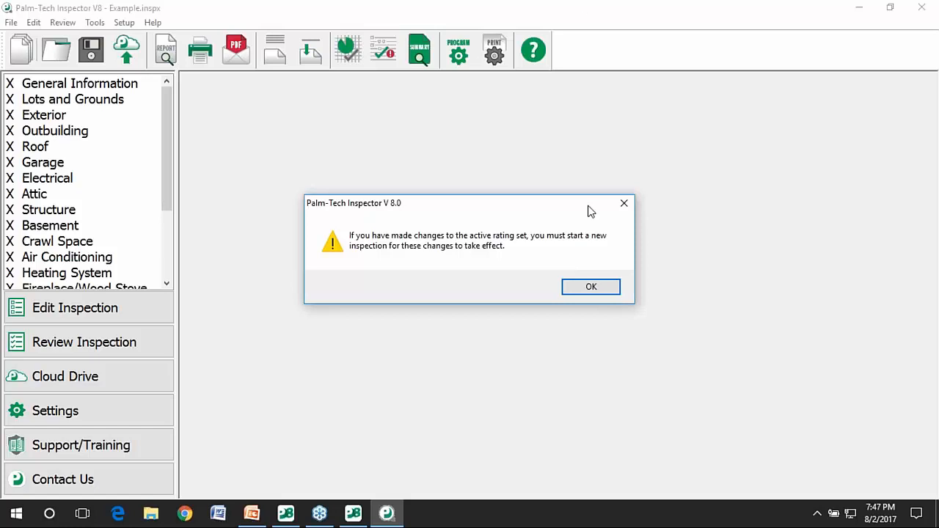
# Start a new inspection from the House.tmx template, discarding Example changes, and save it as Test.
pyautogui.click(593, 288)
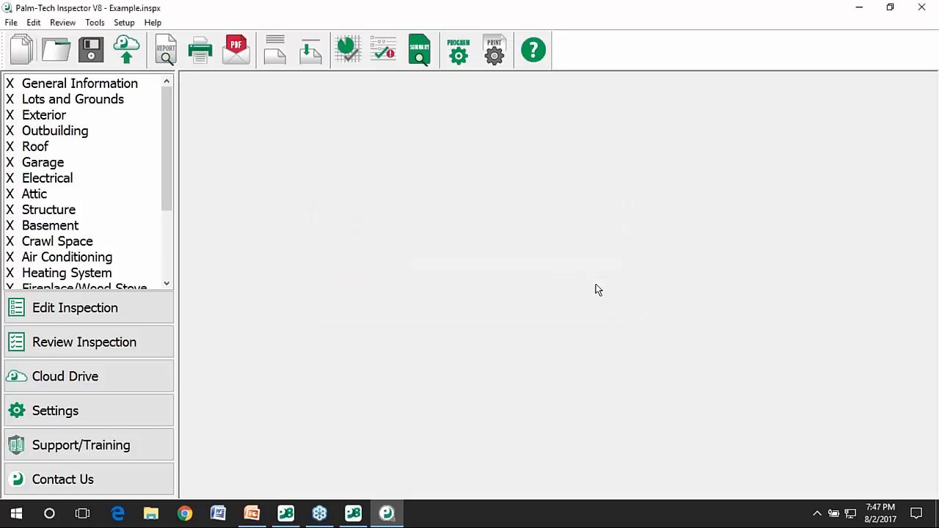
pyautogui.click(11, 22)
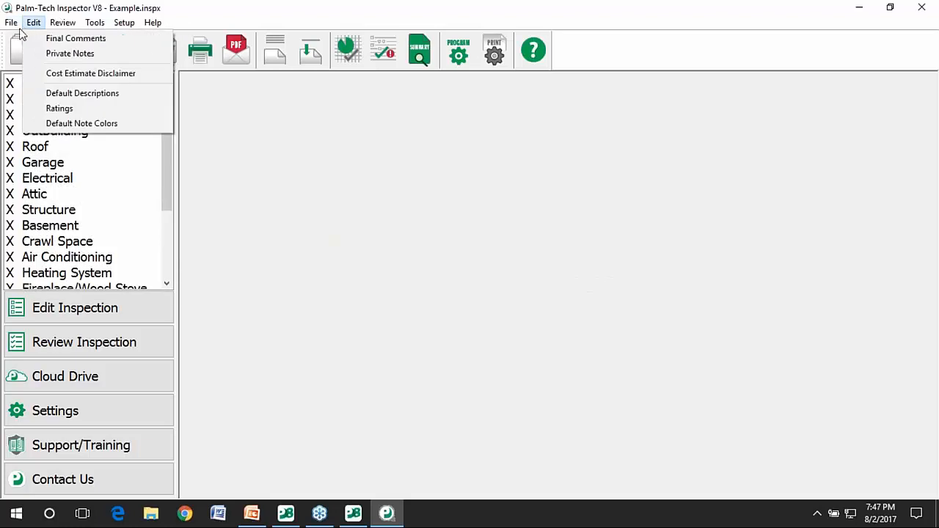
pyautogui.click(29, 36)
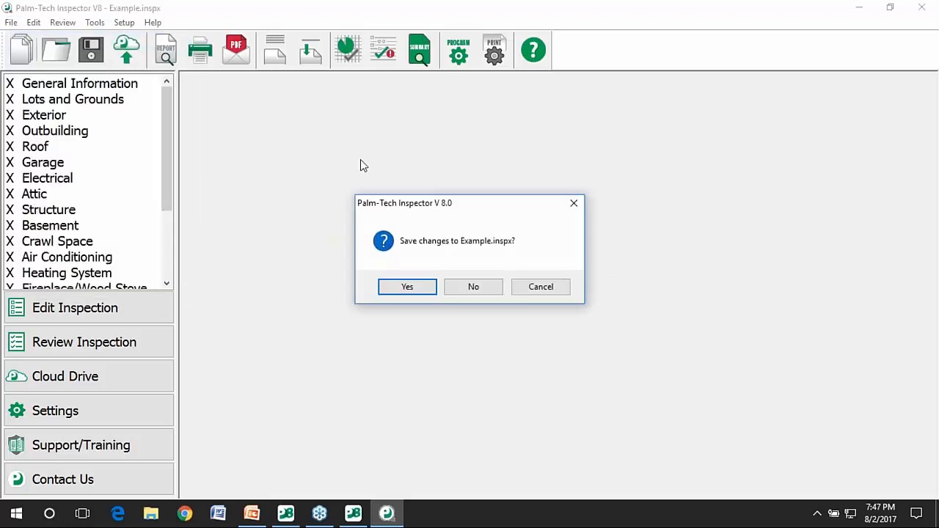
pyautogui.click(463, 286)
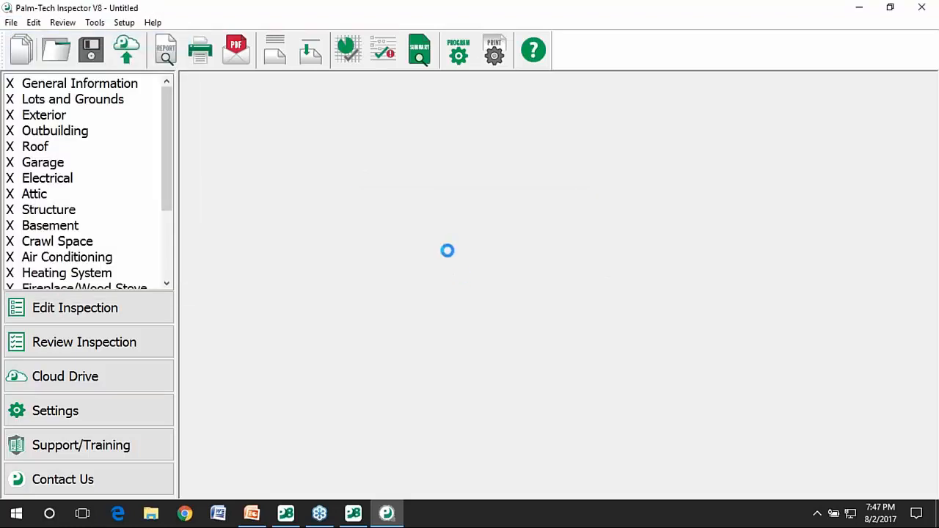
pyautogui.click(293, 237)
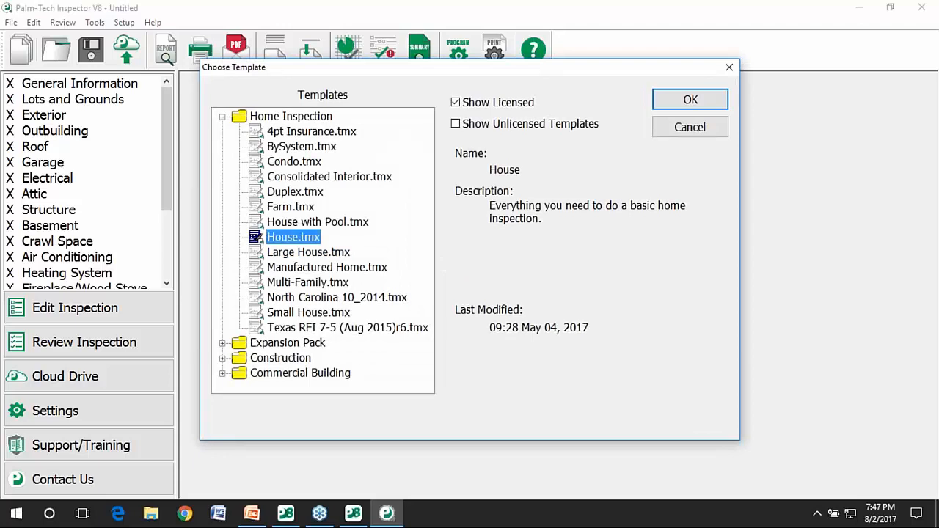
pyautogui.click(682, 100)
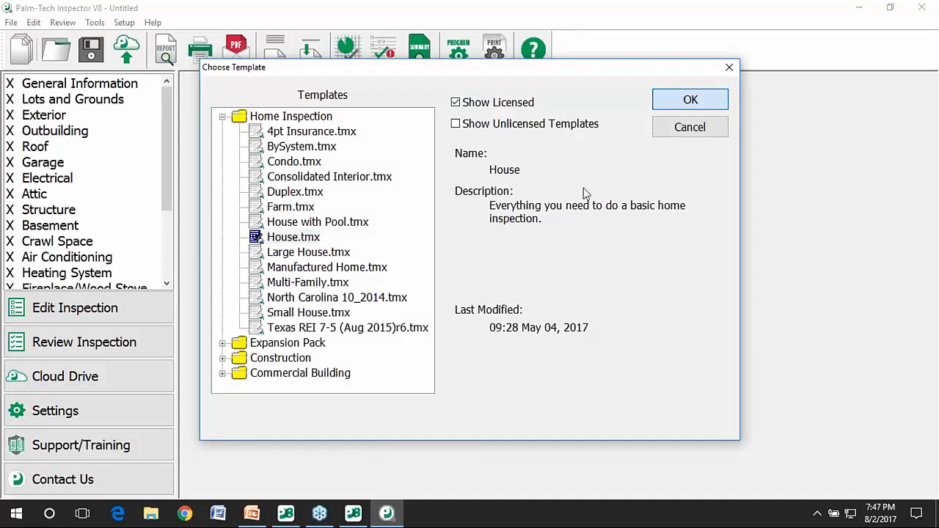
pyautogui.write('Test')
pyautogui.click(515, 344)
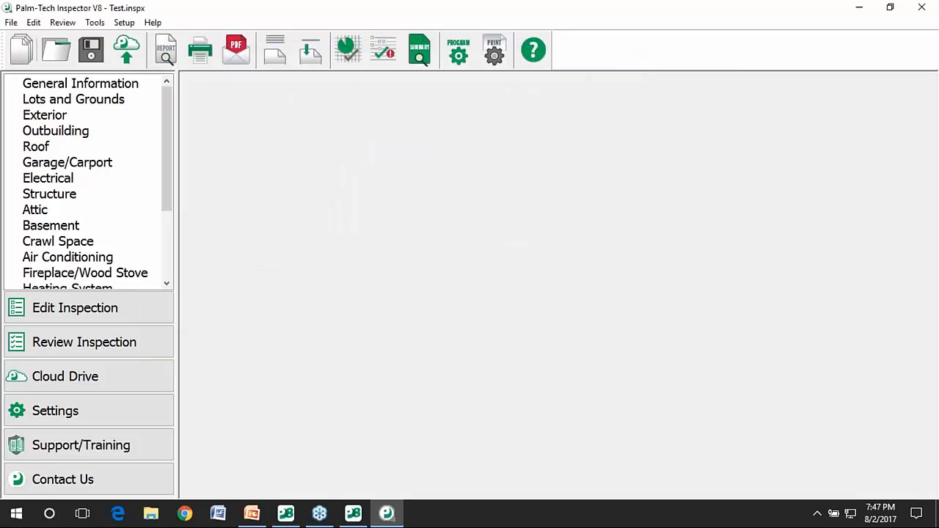
# Open Lots and Grounds and check the updated rating choices for Driveway.
pyautogui.click(100, 100)
pyautogui.click(312, 128)
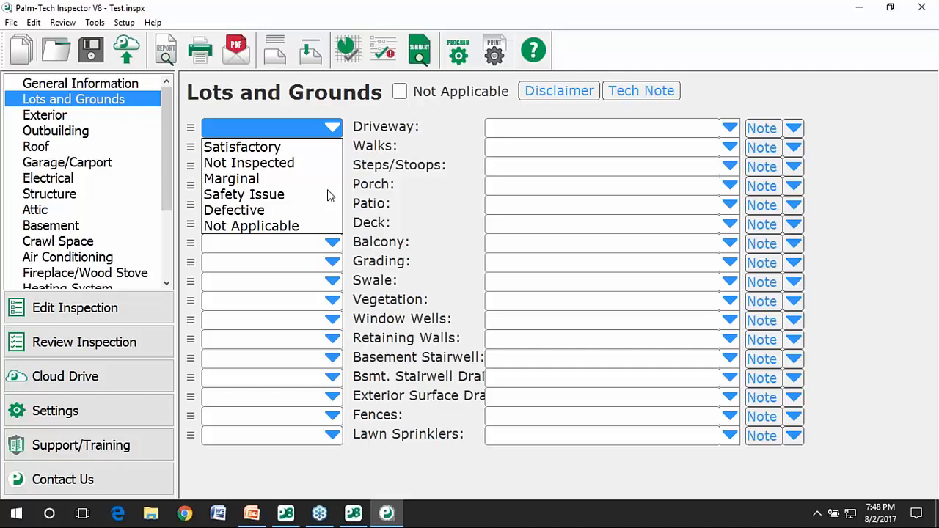
pyautogui.click(374, 212)
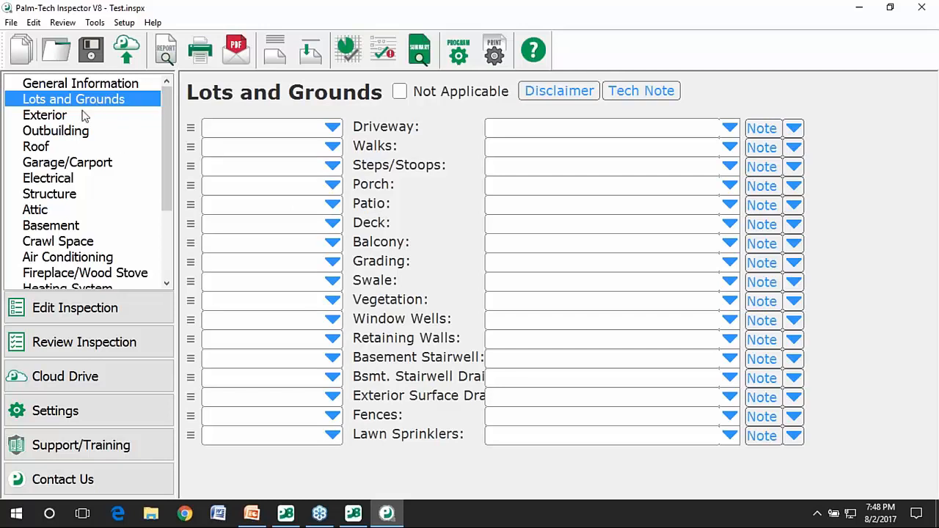
pyautogui.click(96, 23)
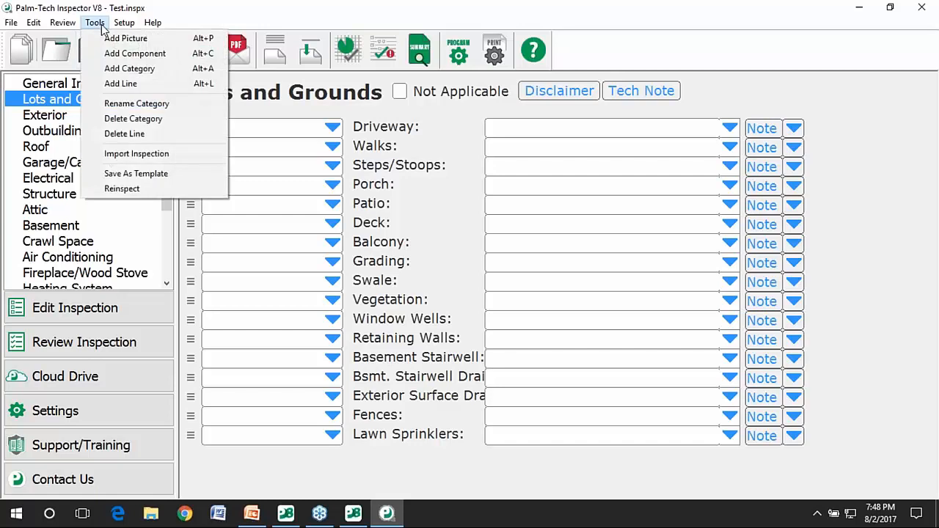
# Add a blank 'Inspection Agreement' category at the top, with line numbers and ratings turned off.
pyautogui.click(130, 68)
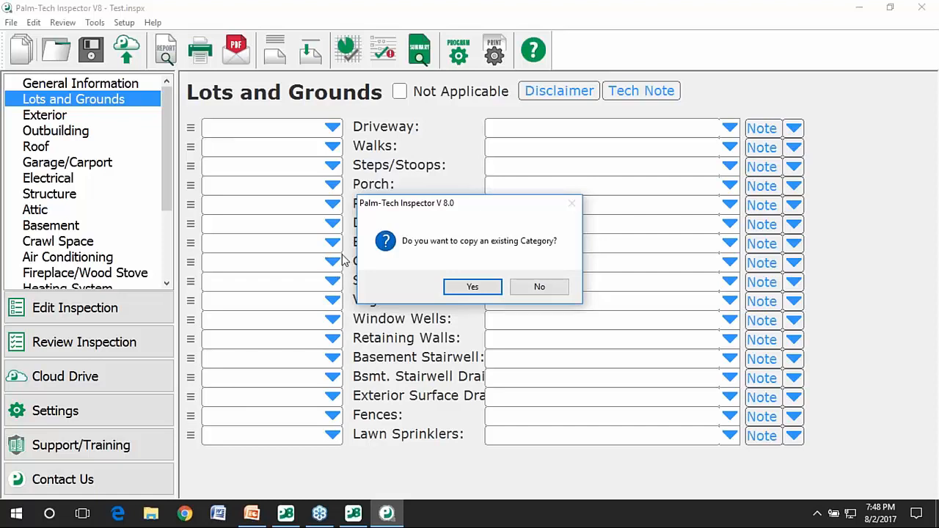
pyautogui.click(554, 291)
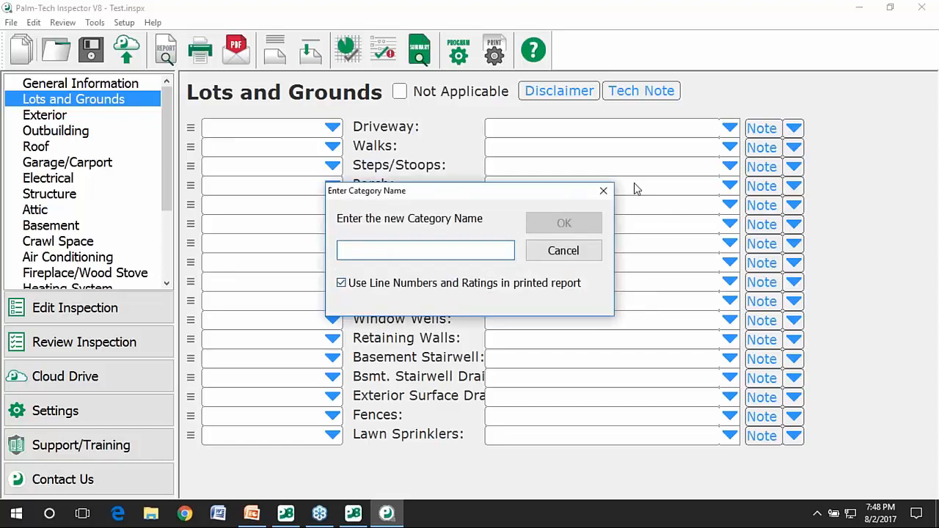
pyautogui.write('Ins')
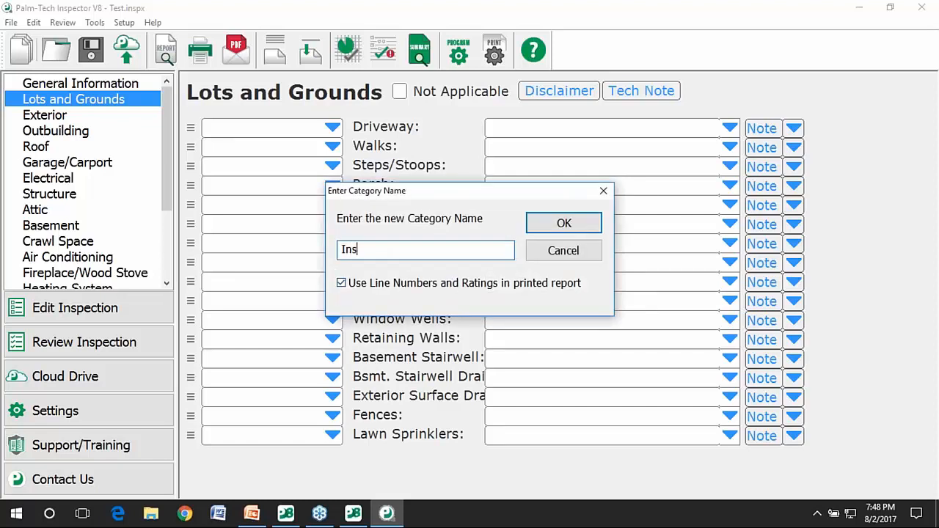
pyautogui.write('pection Agreement')
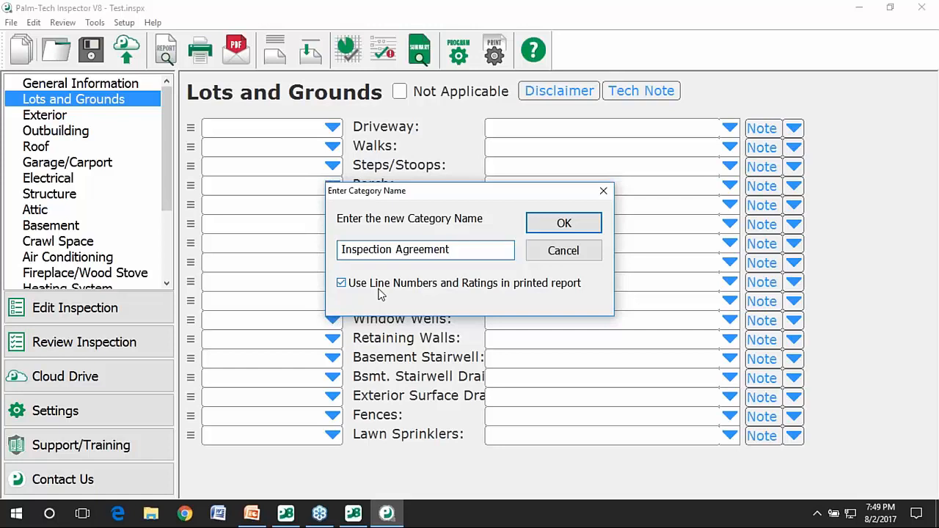
pyautogui.click(380, 293)
pyautogui.click(547, 224)
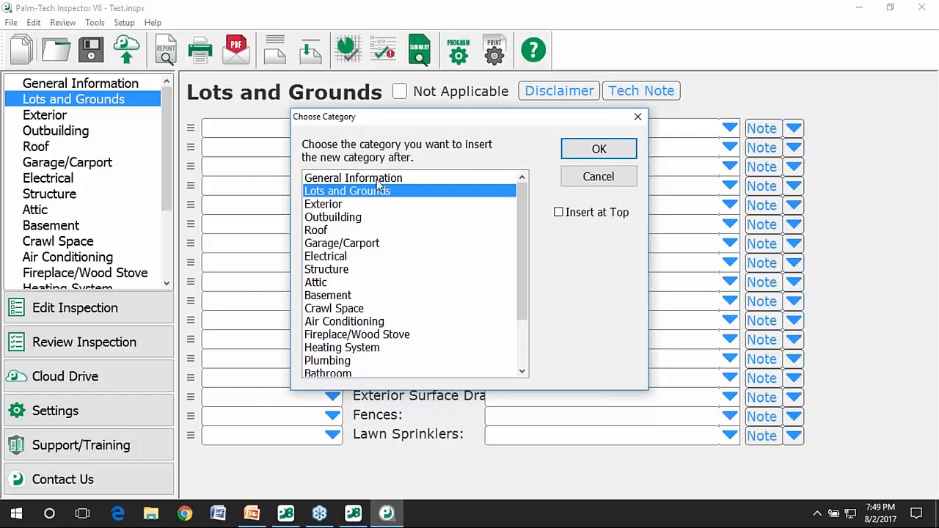
pyautogui.click(572, 213)
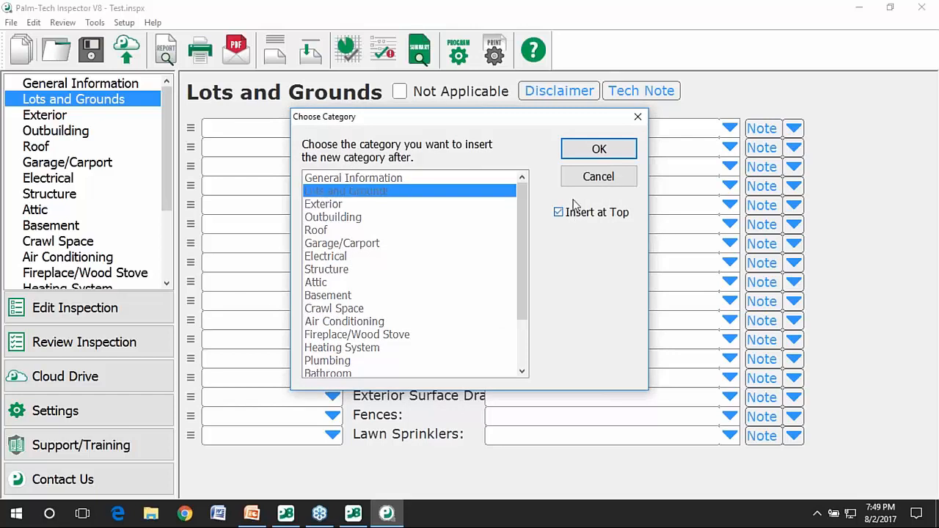
pyautogui.click(580, 152)
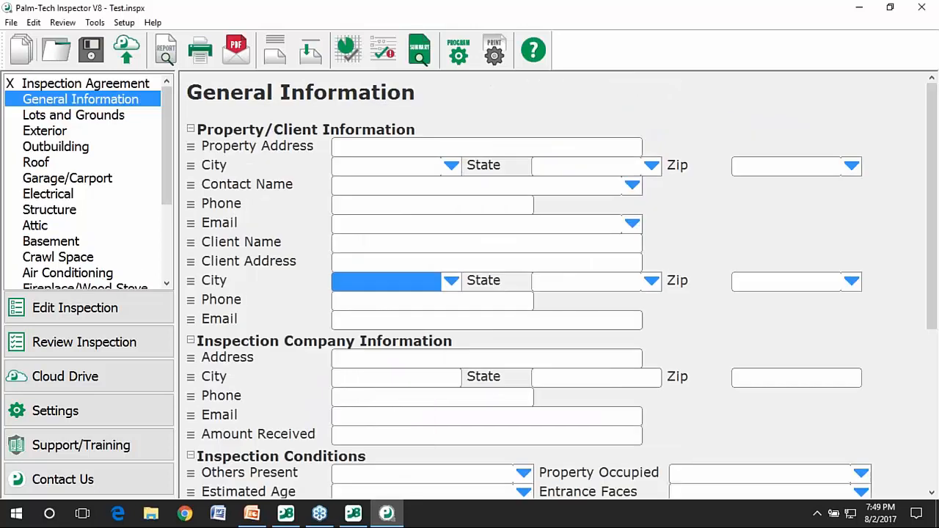
# Open the empty Inspection Agreement category page.
pyautogui.click(125, 88)
pyautogui.click(113, 98)
pyautogui.click(121, 87)
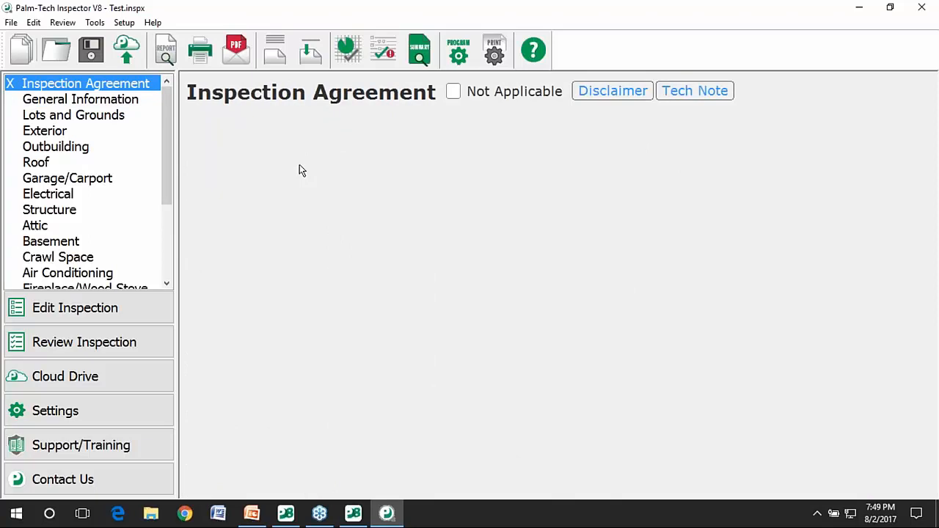
pyautogui.click(95, 22)
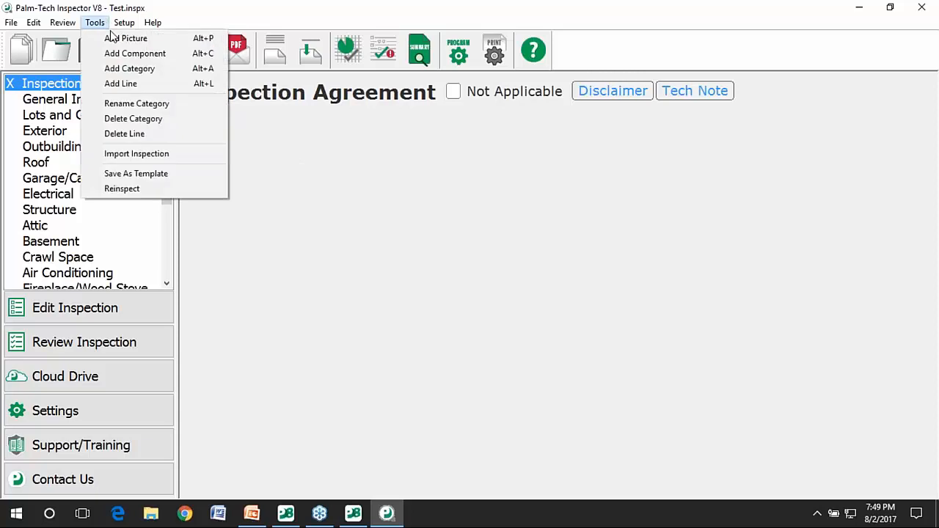
pyautogui.click(151, 54)
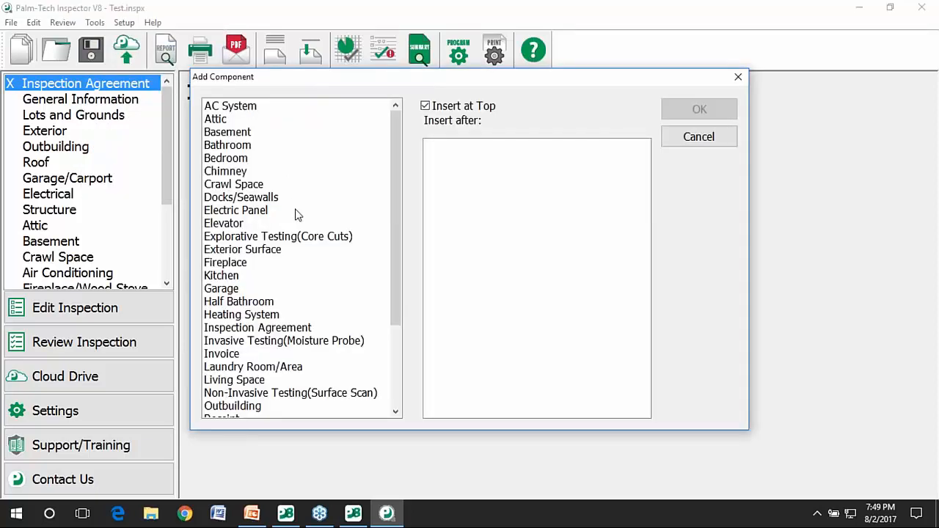
# Insert the Inspection Agreement component with its merge fields, agreement text and signature line.
pyautogui.click(287, 330)
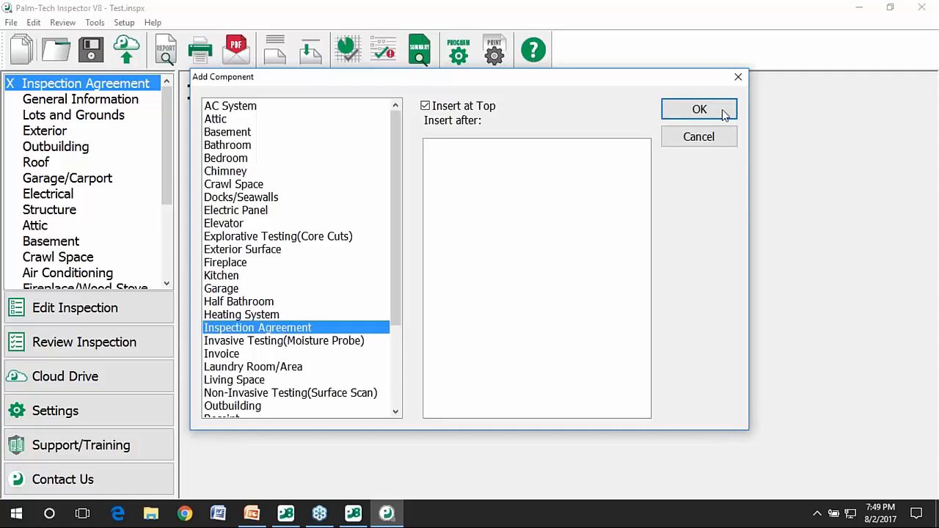
pyautogui.click(699, 110)
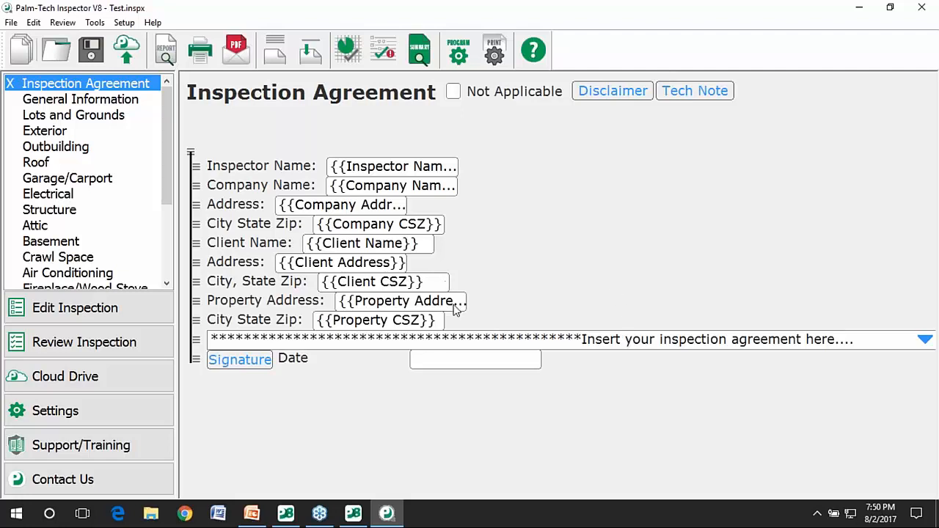
# Read the agreement line's placeholder note, close it unchanged, and go to Basement.
pyautogui.click(451, 339)
pyautogui.click(450, 325)
pyautogui.scroll(-2, 450, 331)
pyautogui.scroll(2, 450, 331)
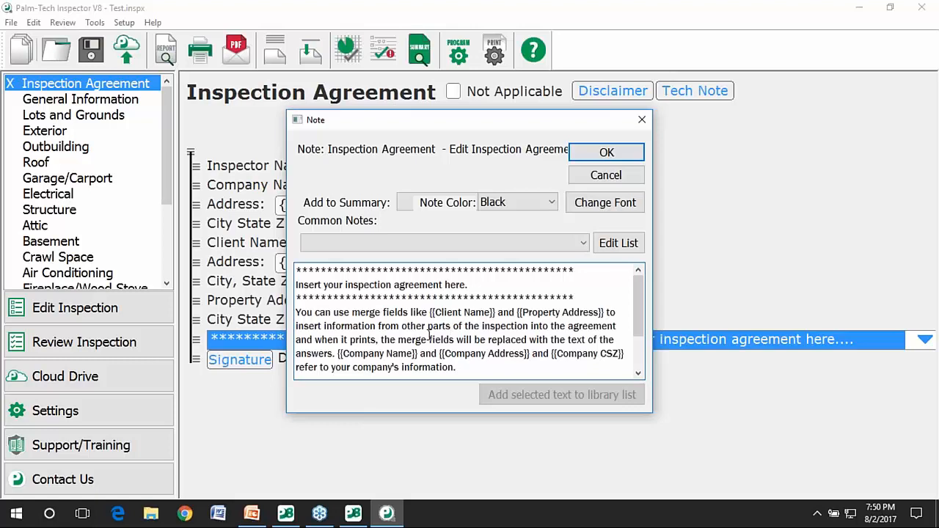
pyautogui.click(606, 151)
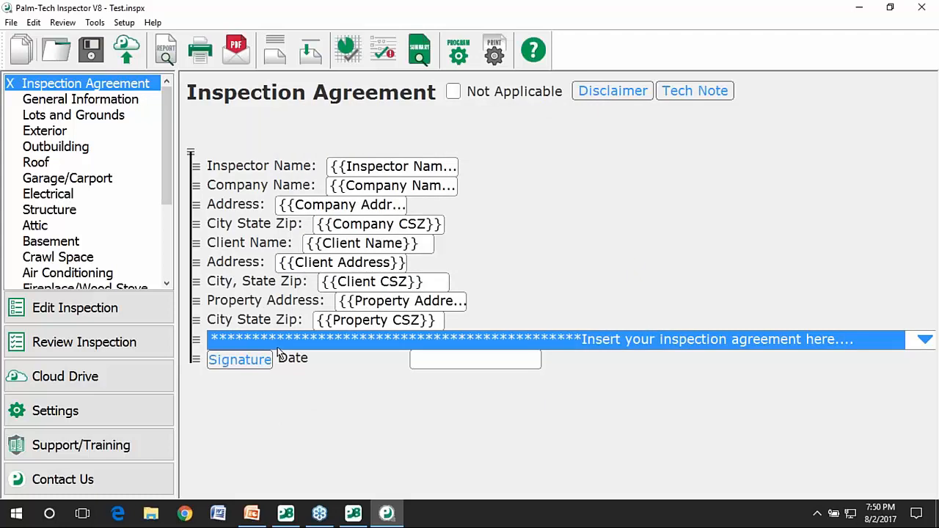
pyautogui.click(98, 243)
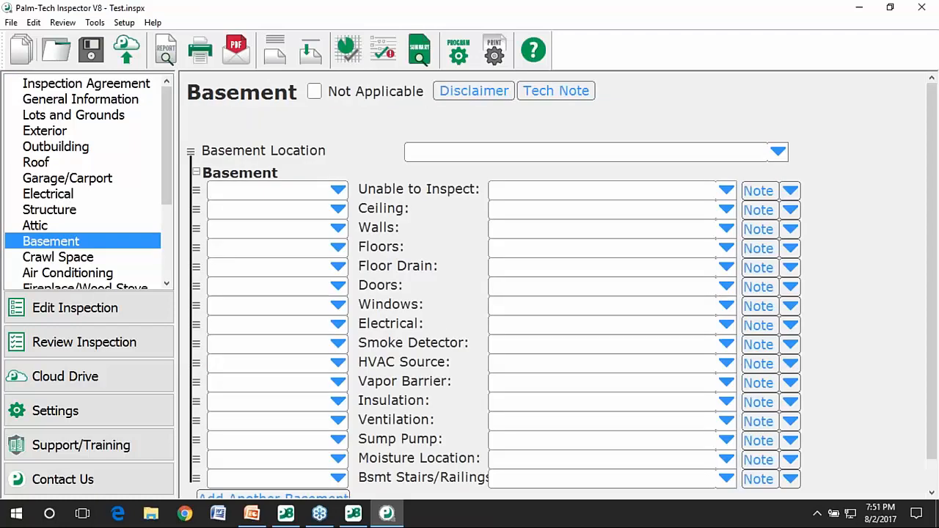
# Delete the Basement category.
pyautogui.rightClick(56, 241)
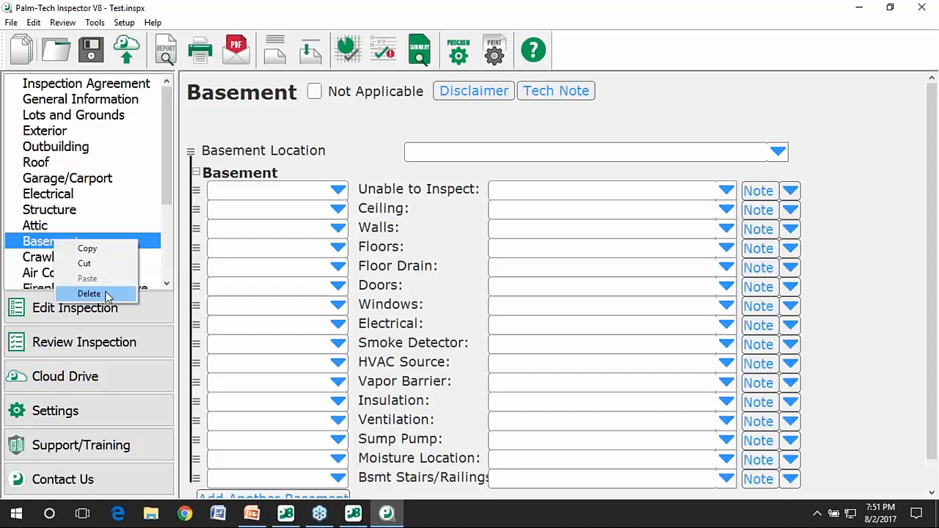
pyautogui.click(106, 294)
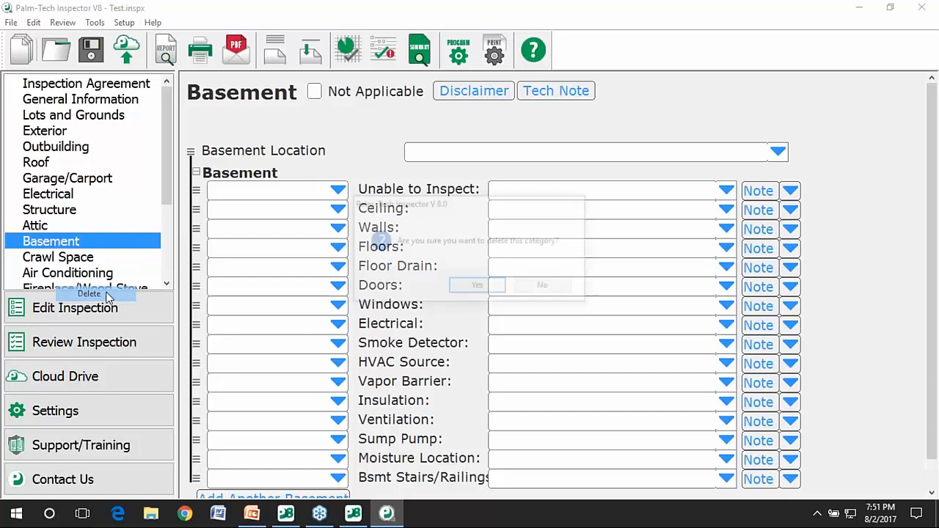
pyautogui.click(478, 288)
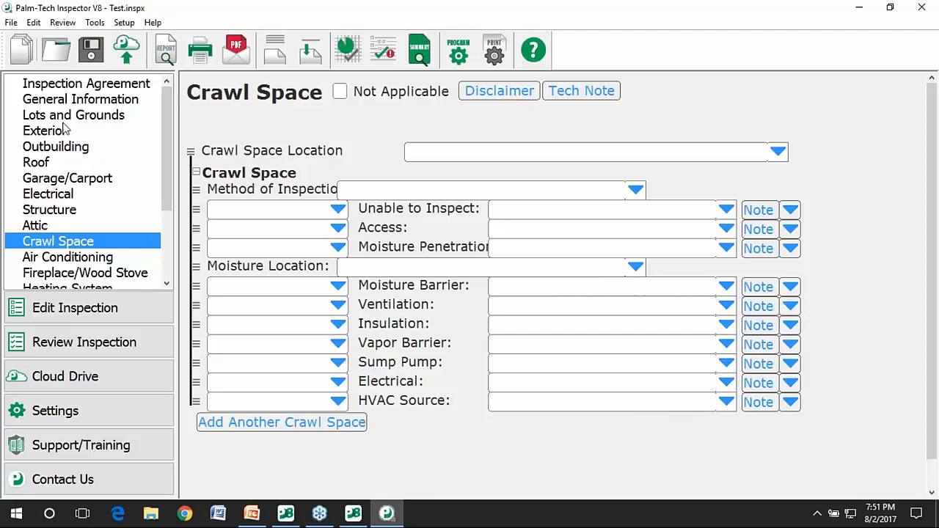
# Move Roof to sit directly below General Information in the category list.
pyautogui.click(39, 167)
pyautogui.moveTo(39, 166); pyautogui.dragTo(94, 119)
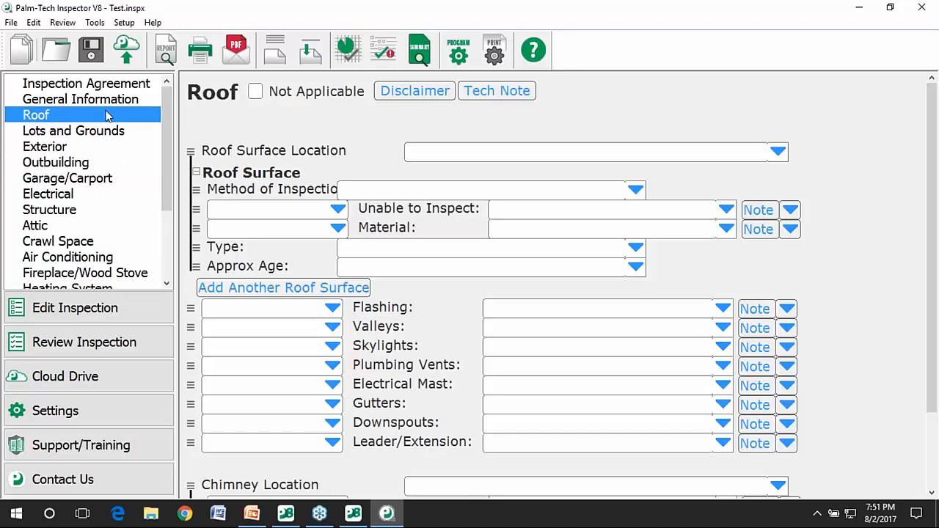
pyautogui.click(86, 179)
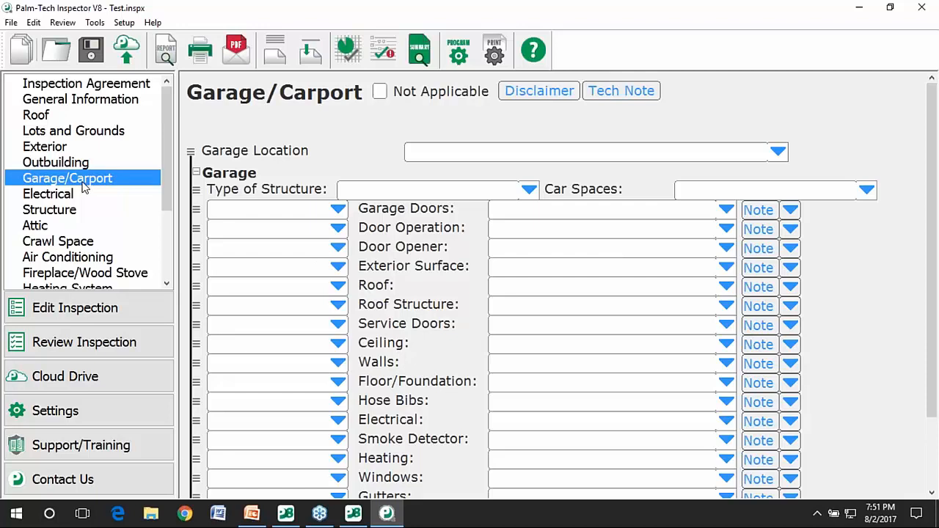
# Rename the Garage/Carport category to 'Garage' by trimming 'Carport' from its name.
pyautogui.click(94, 23)
pyautogui.click(158, 102)
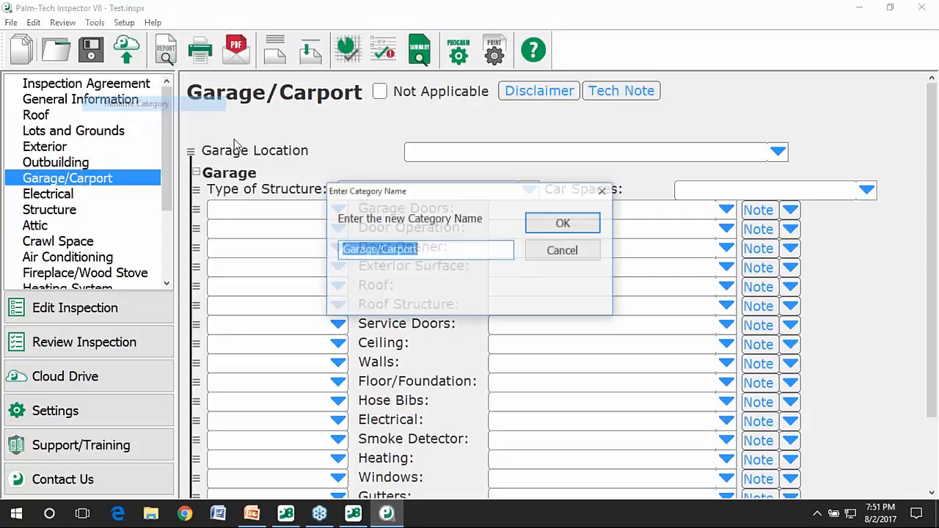
pyautogui.press('End')
pyautogui.press('BackSpace')
pyautogui.press('BackSpace')
pyautogui.press('BackSpace')
pyautogui.press('BackSpace')
pyautogui.press('BackSpace')
pyautogui.press('BackSpace')
pyautogui.press('BackSpace')
pyautogui.press('BackSpace')
pyautogui.click(575, 219)
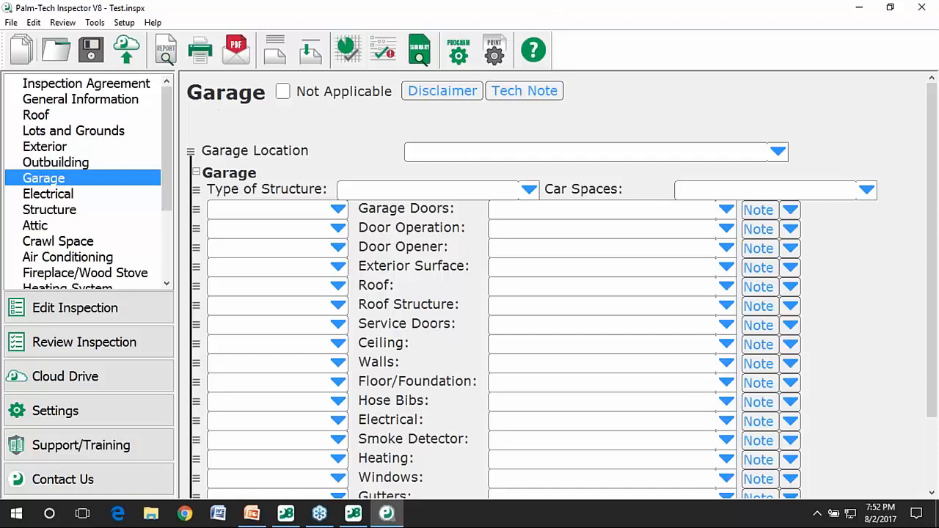
# Add a 1 Question/Answer line 'New Line Item:' after Deck in Lots and Grounds, and check its rating choices.
pyautogui.click(115, 131)
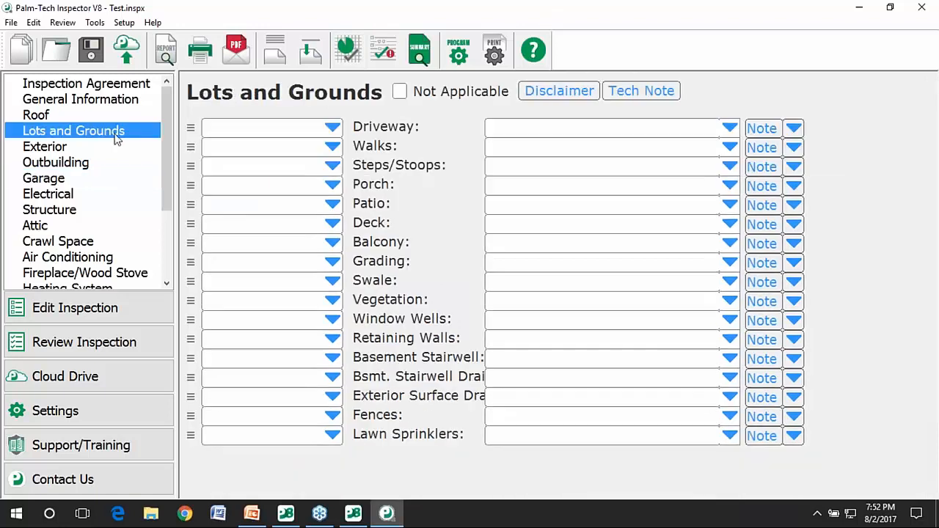
pyautogui.click(101, 23)
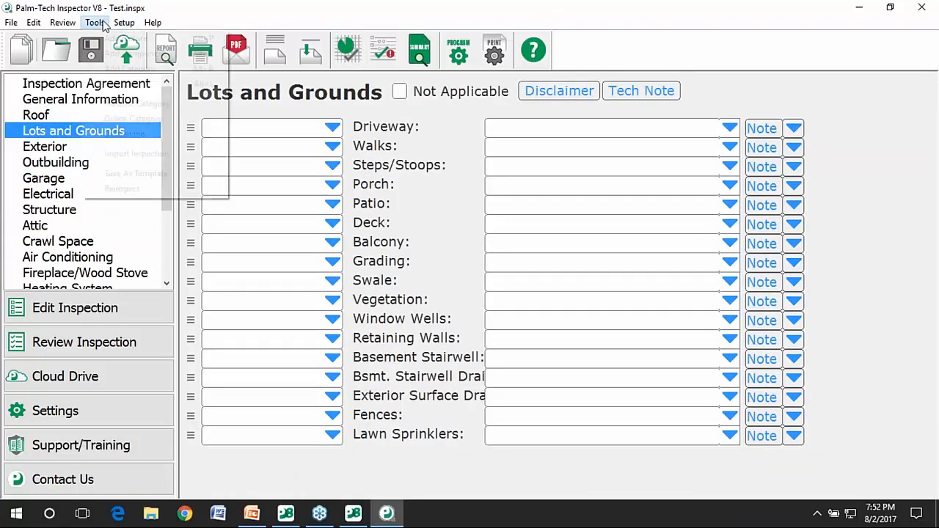
pyautogui.click(111, 83)
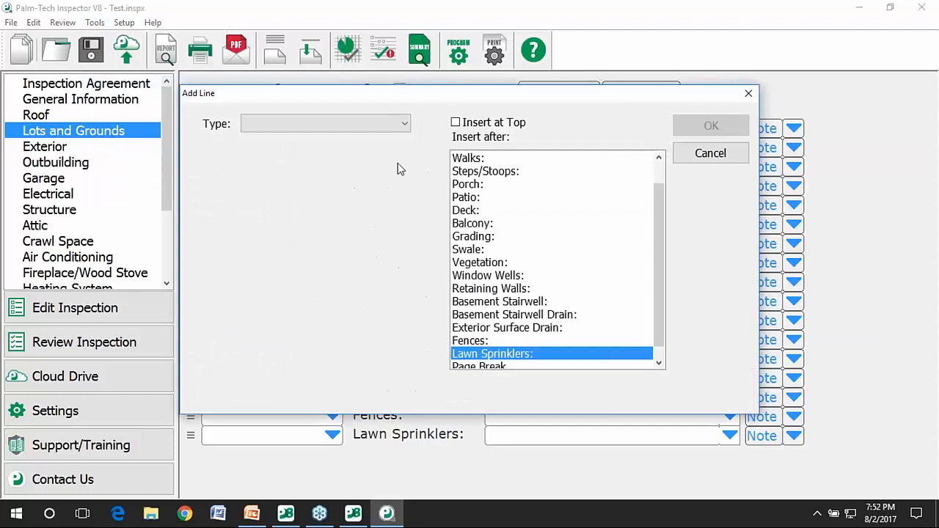
pyautogui.click(396, 123)
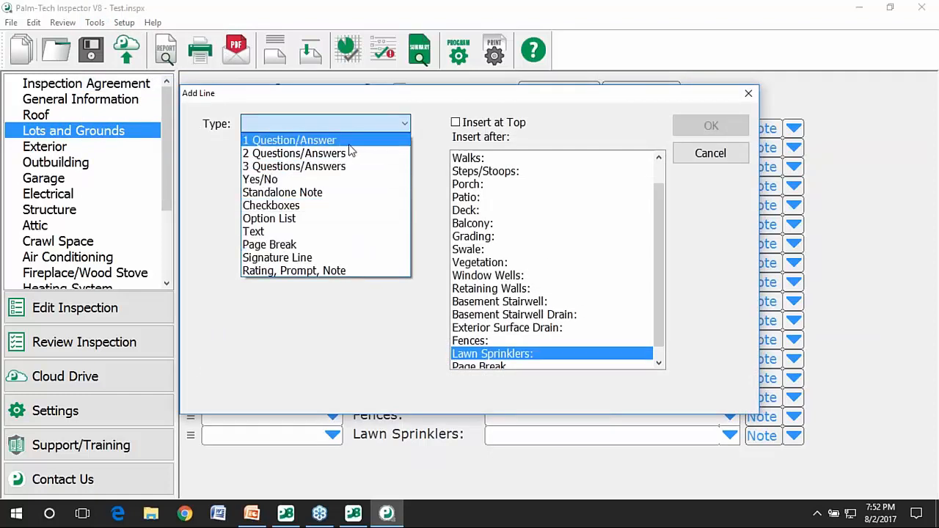
pyautogui.click(350, 143)
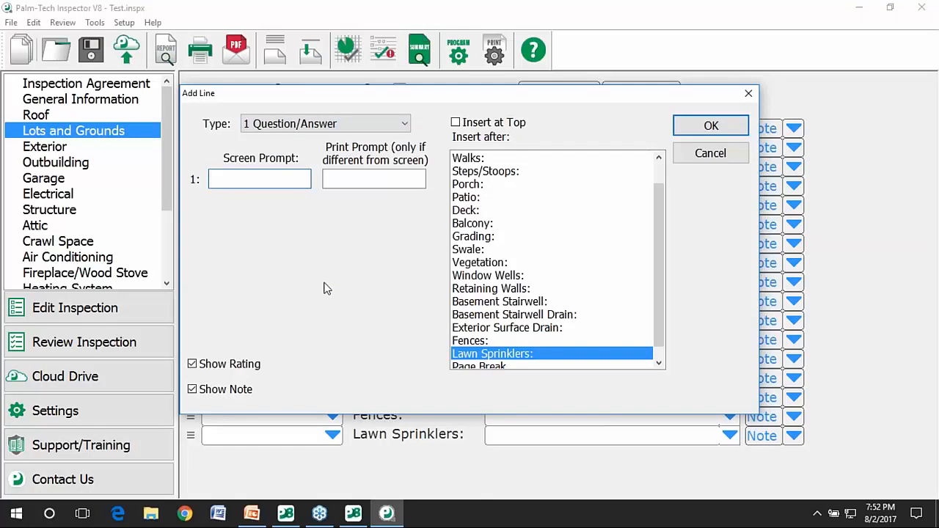
pyautogui.write('New Line Item:')
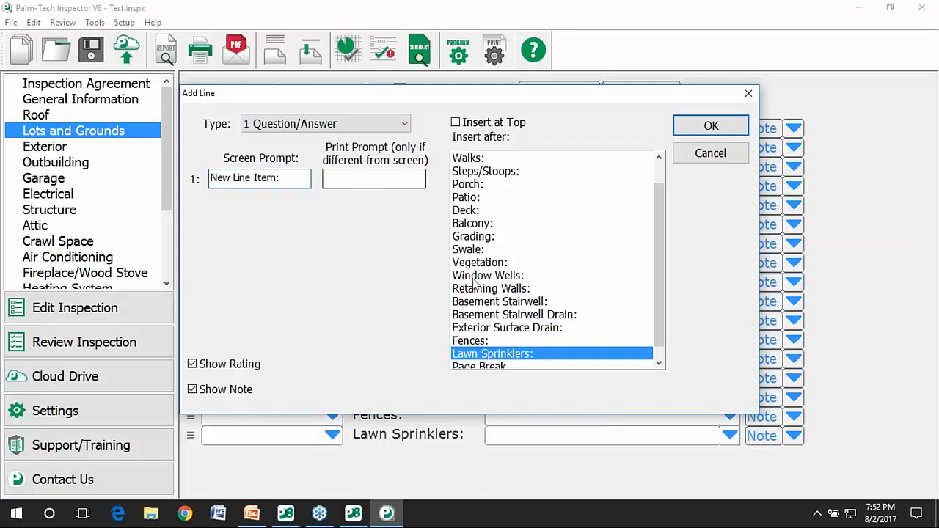
pyautogui.scroll(-1, 475, 281)
pyautogui.scroll(1, 557, 257)
pyautogui.click(484, 238)
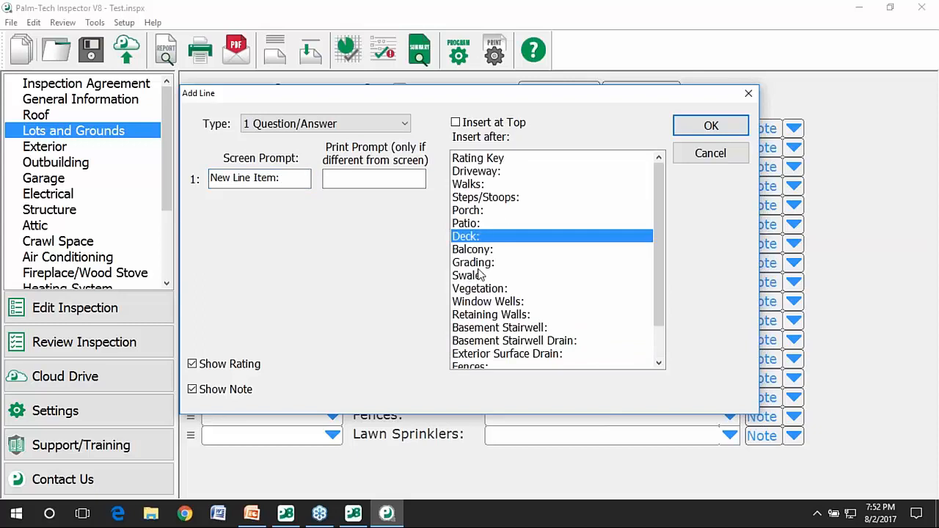
pyautogui.click(689, 127)
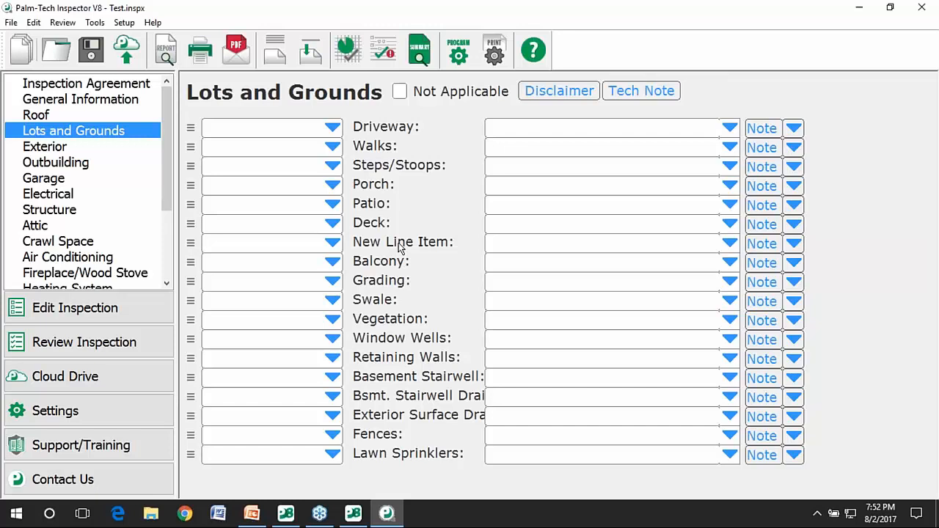
pyautogui.click(330, 246)
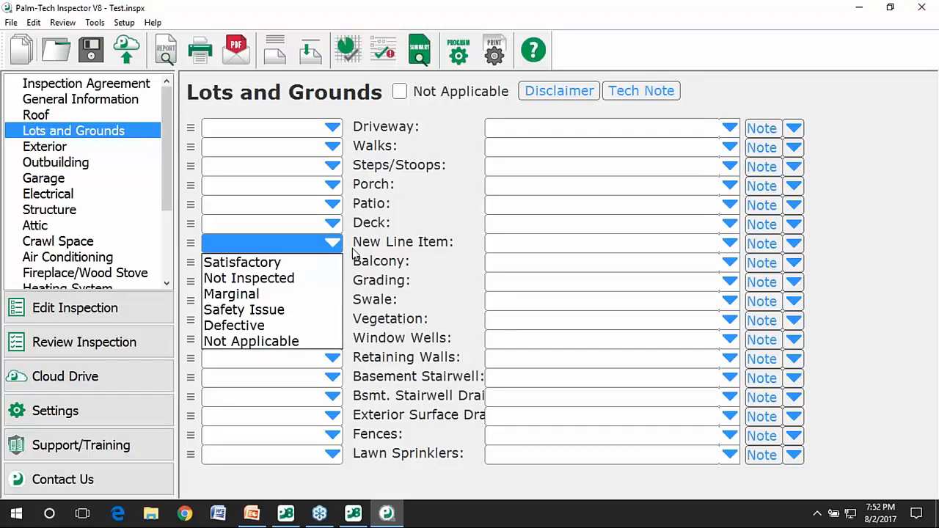
pyautogui.click(673, 233)
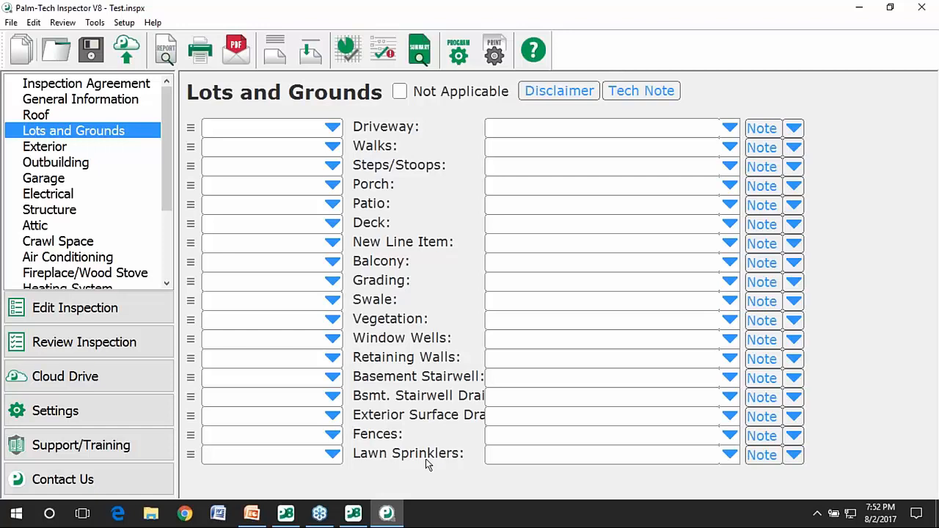
# Delete the Lawn Sprinklers line and move Walks above Driveway.
pyautogui.click(192, 456)
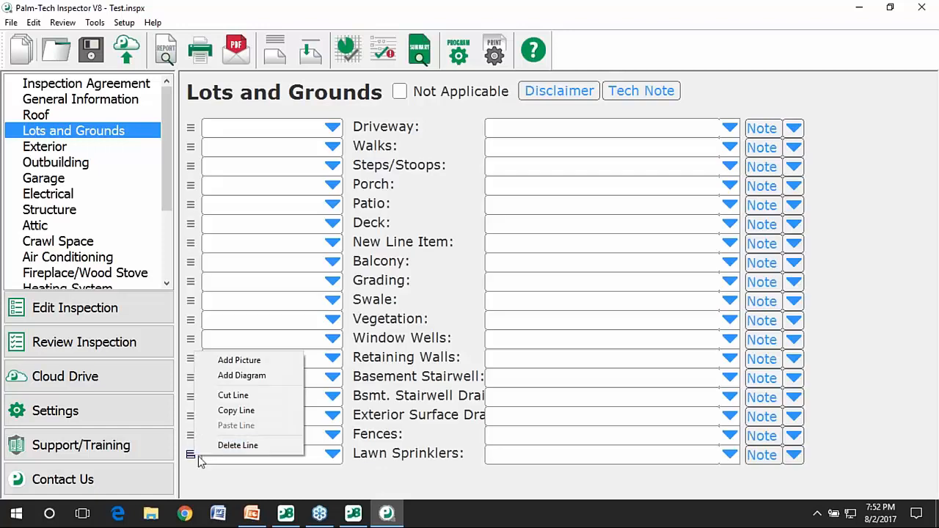
pyautogui.click(216, 446)
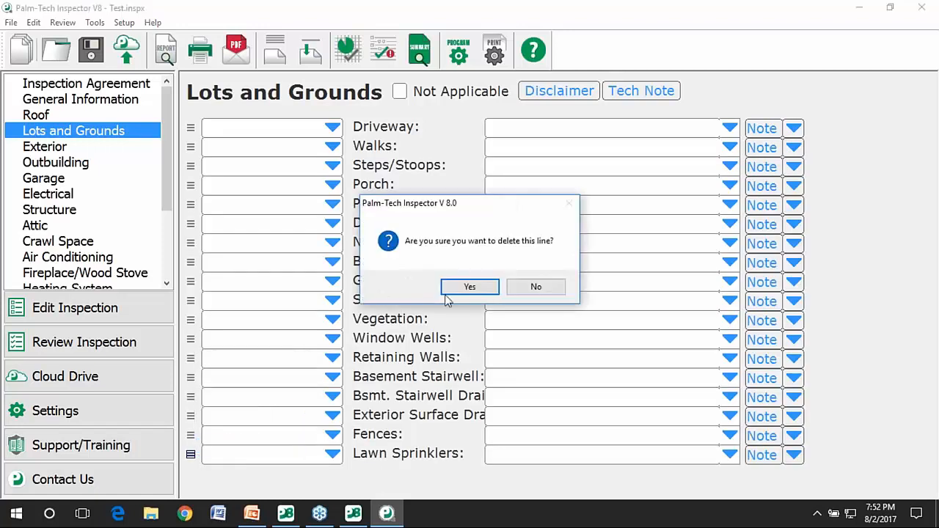
pyautogui.click(464, 290)
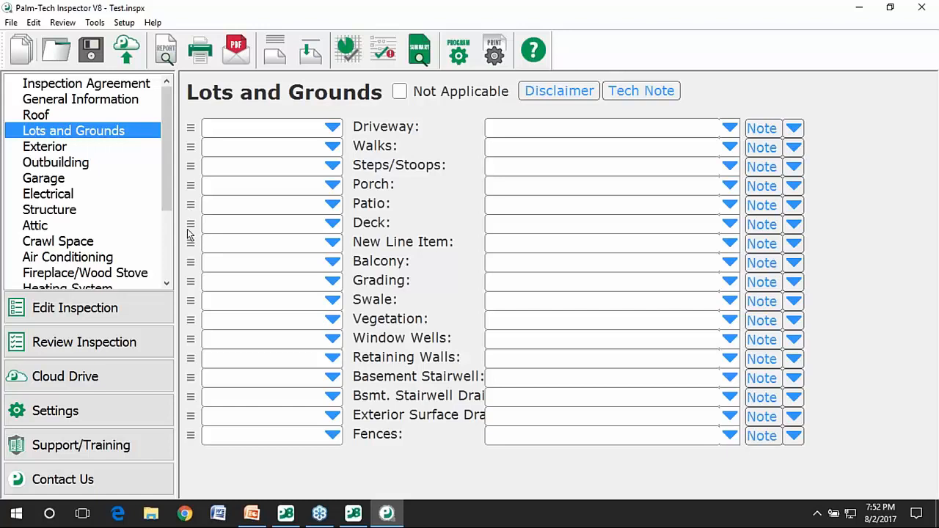
pyautogui.click(192, 146)
pyautogui.moveTo(192, 147)
pyautogui.mouseDown()
pyautogui.moveTo(197, 449)
pyautogui.moveTo(202, 121)
pyautogui.moveTo(203, 132)
pyautogui.mouseUp()
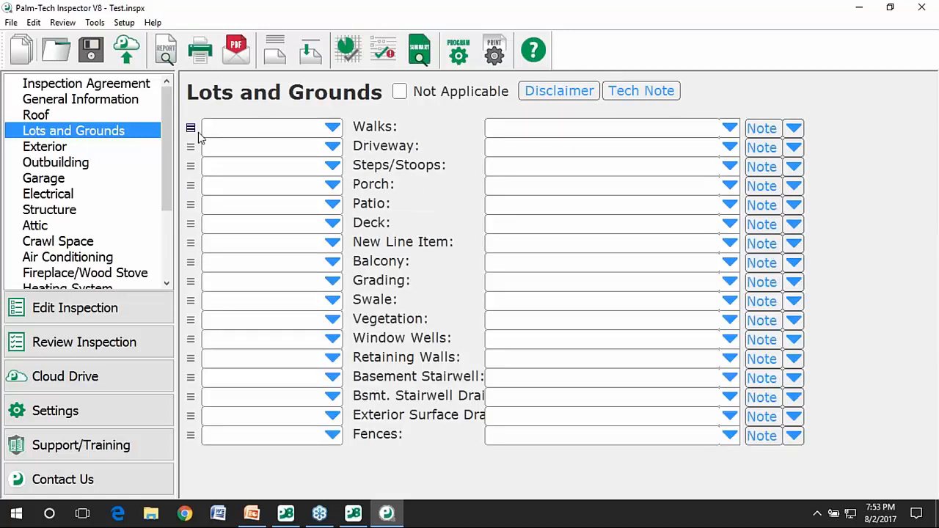
# Rename the Steps/Stoops line's prompt to 'Steps:'.
pyautogui.doubleClick(407, 169)
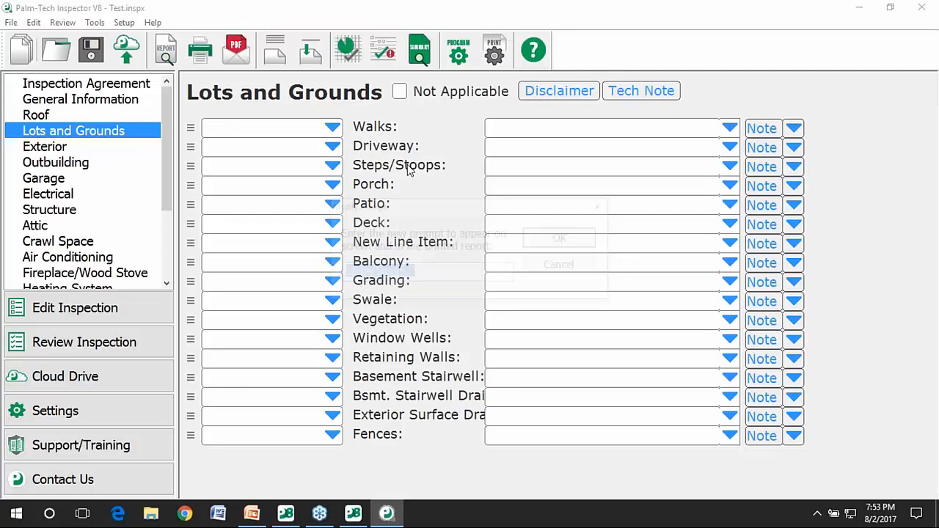
pyautogui.click(475, 278)
pyautogui.press('BackSpace')
pyautogui.press('BackSpace')
pyautogui.press('BackSpace')
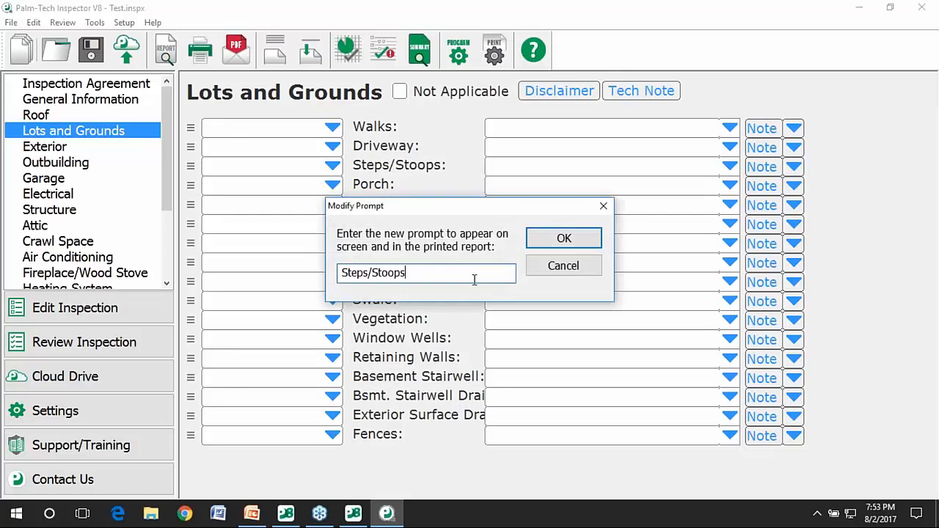
pyautogui.press('BackSpace')
pyautogui.press('BackSpace')
pyautogui.press('BackSpace')
pyautogui.press('BackSpace')
pyautogui.press('BackSpace')
pyautogui.write(':')
pyautogui.click(564, 240)
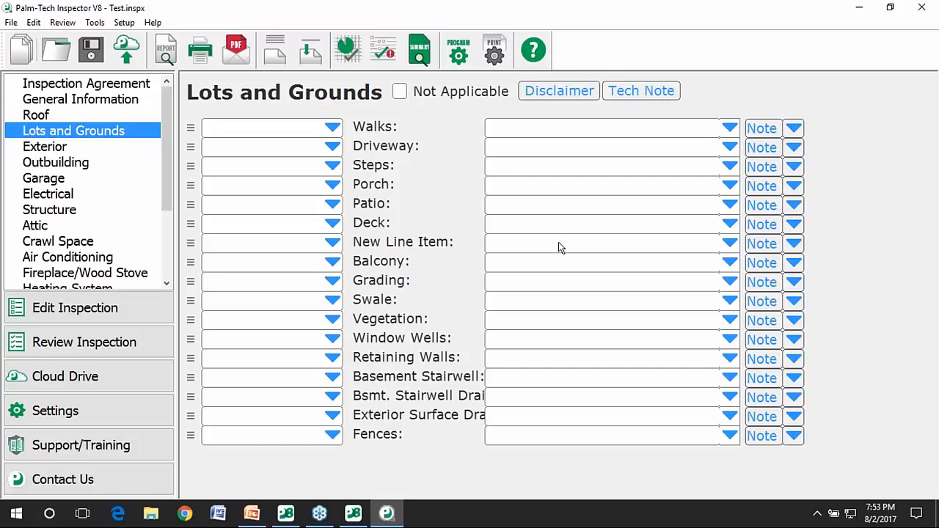
# Save the inspection as template 'Adams Template' with its data erased, and send it to the Cloud Drive.
pyautogui.click(95, 22)
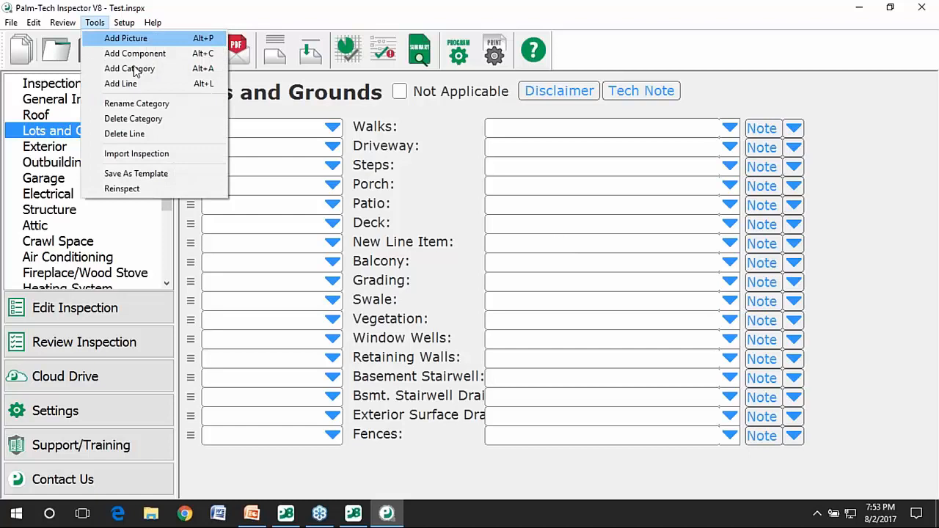
pyautogui.click(193, 173)
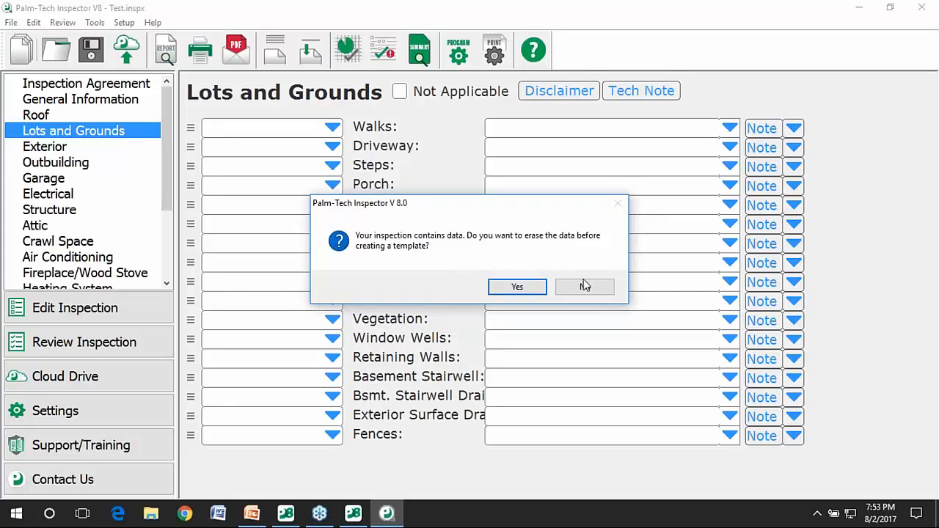
pyautogui.click(528, 293)
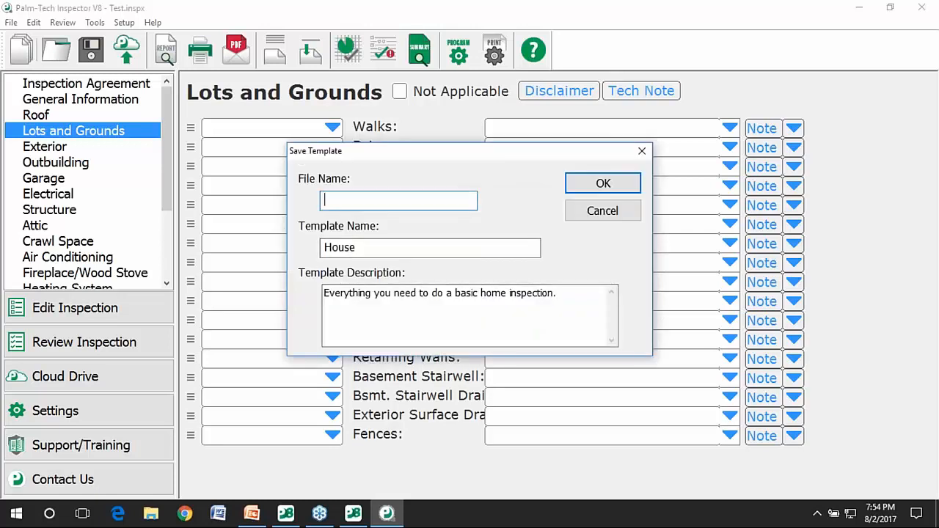
pyautogui.write('Ada')
pyautogui.write('ms TEst')
pyautogui.press('BackSpace')
pyautogui.press('BackSpace')
pyautogui.press('BackSpace')
pyautogui.write('emplate')
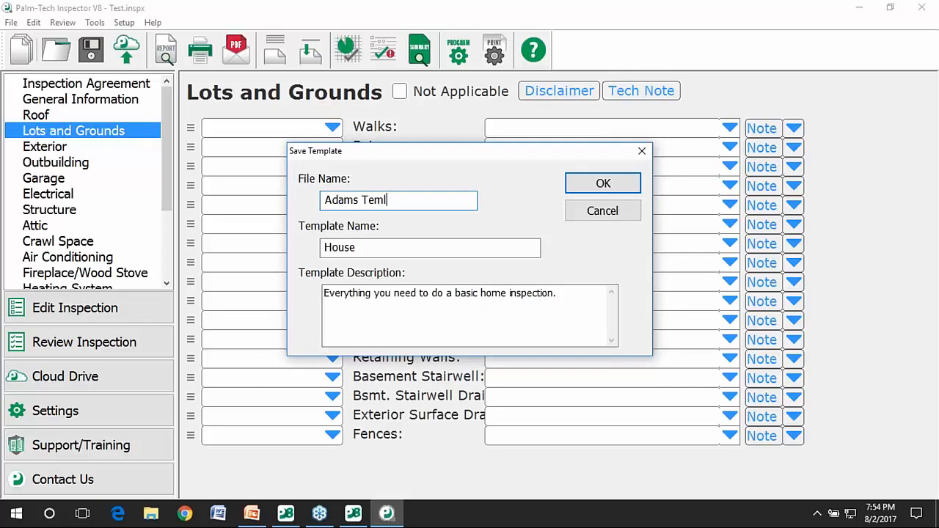
pyautogui.click(605, 186)
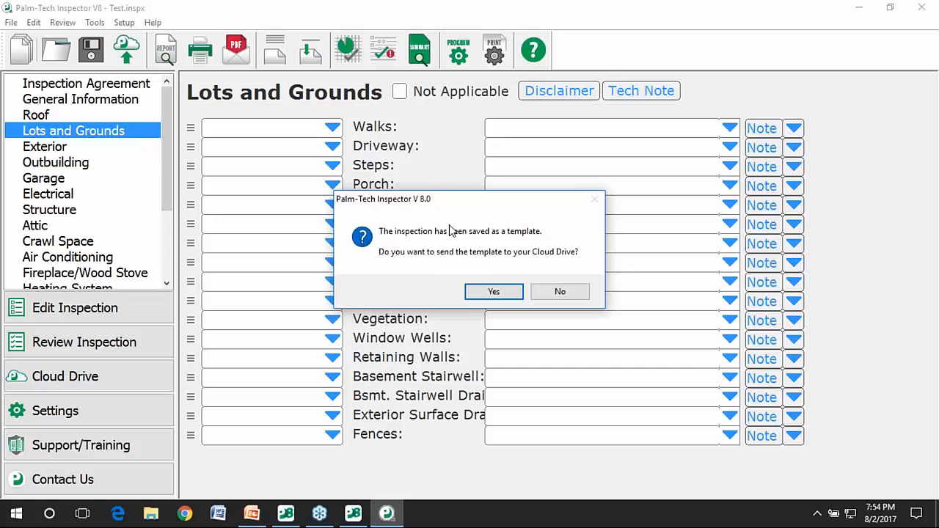
pyautogui.click(469, 291)
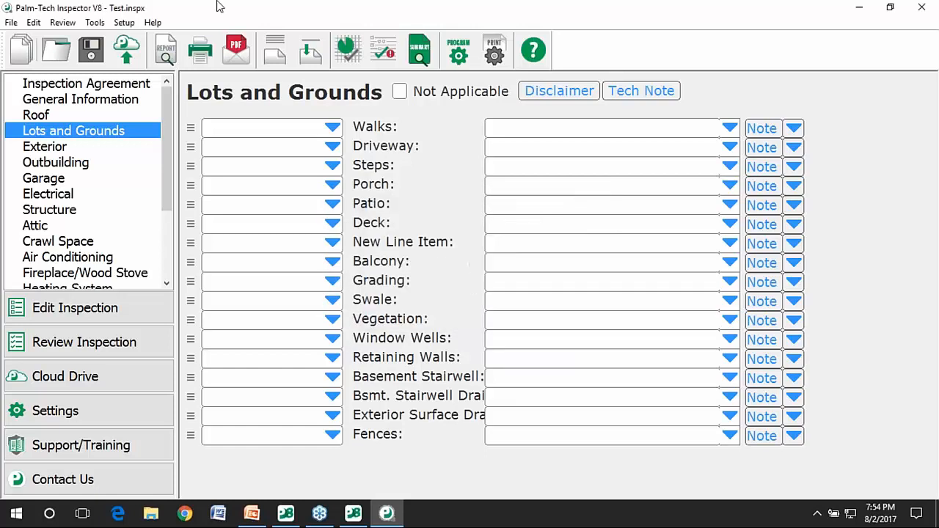
# Start a new inspection from Adams Template.tmx without saving Test.inspx, review Lots and Grounds, then minimize.
pyautogui.click(13, 23)
pyautogui.click(19, 42)
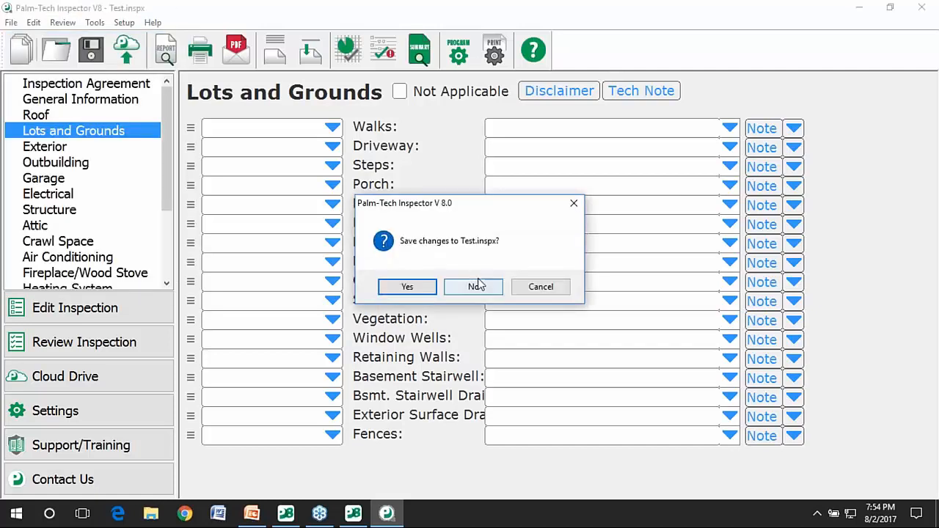
pyautogui.click(477, 286)
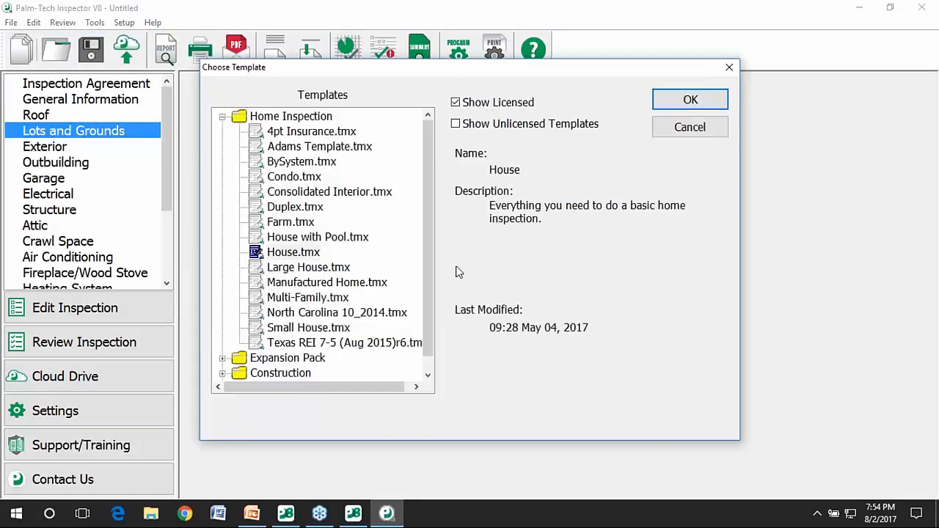
pyautogui.click(285, 146)
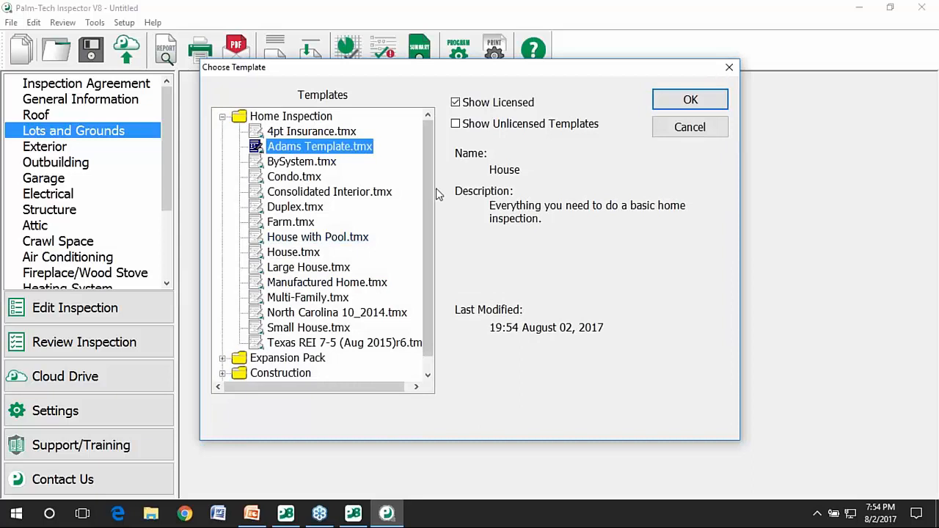
pyautogui.click(681, 102)
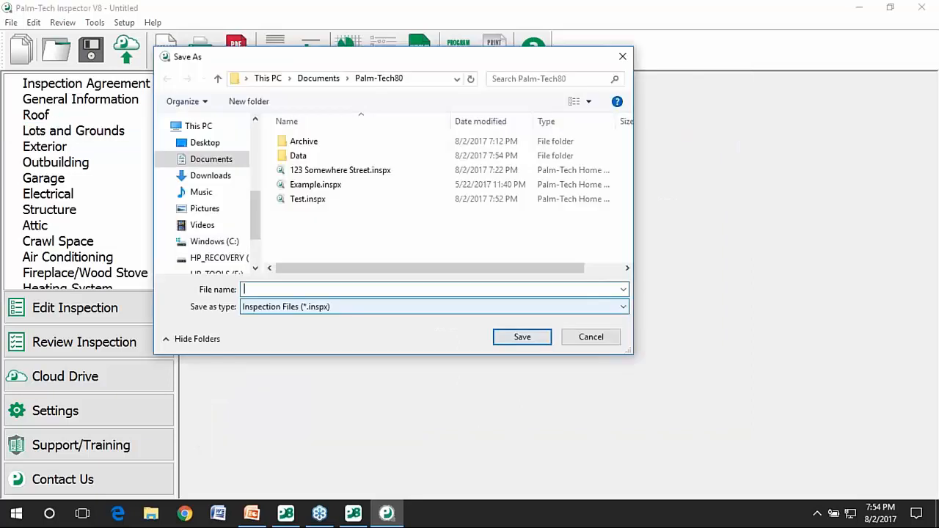
pyautogui.click(591, 339)
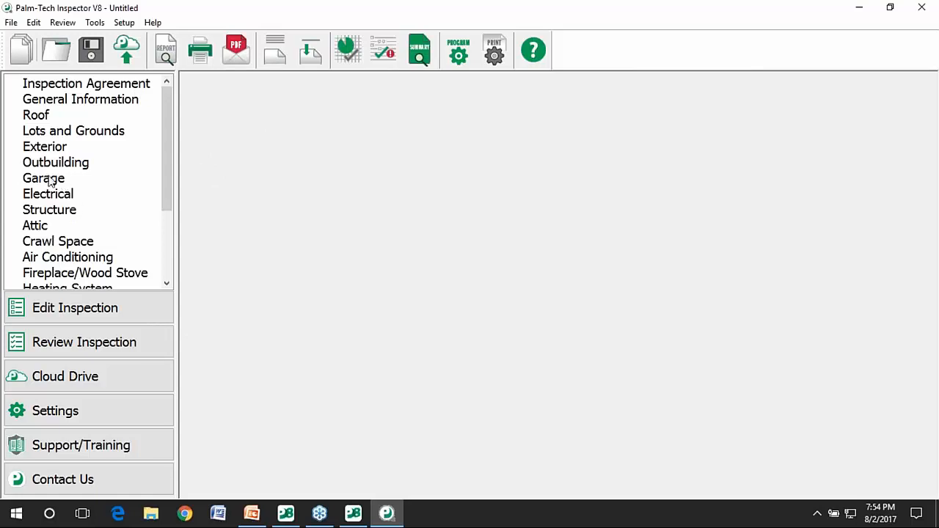
pyautogui.click(59, 132)
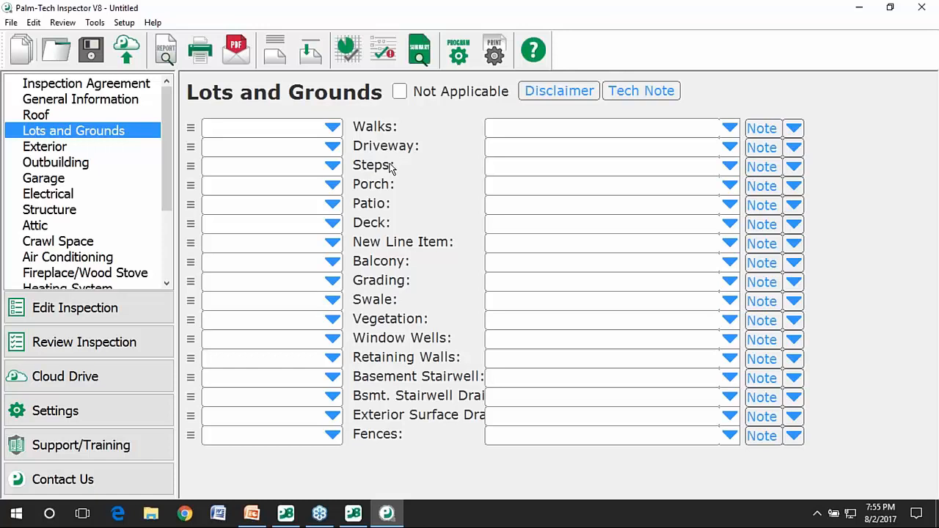
pyautogui.click(859, 7)
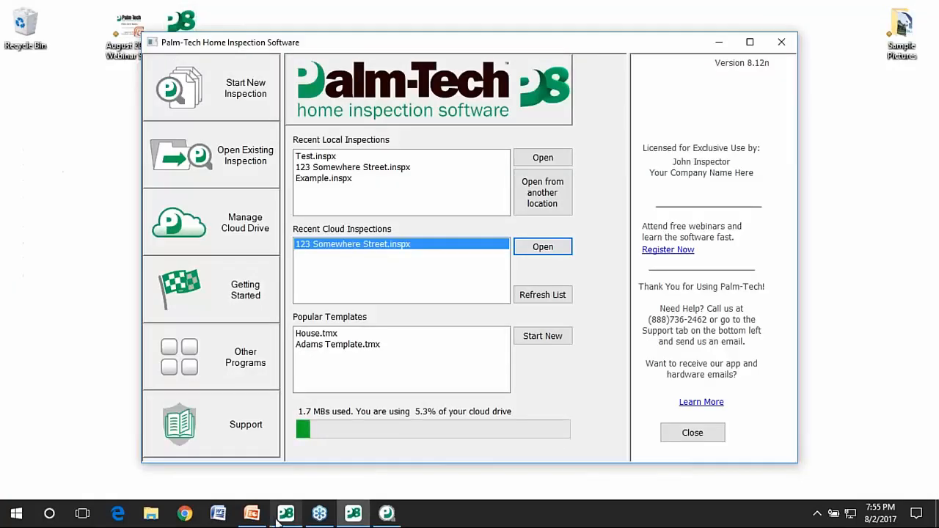
# Present the August 2017 Webinar Slides full screen, advancing to the Online Support Options slide.
pyautogui.click(251, 513)
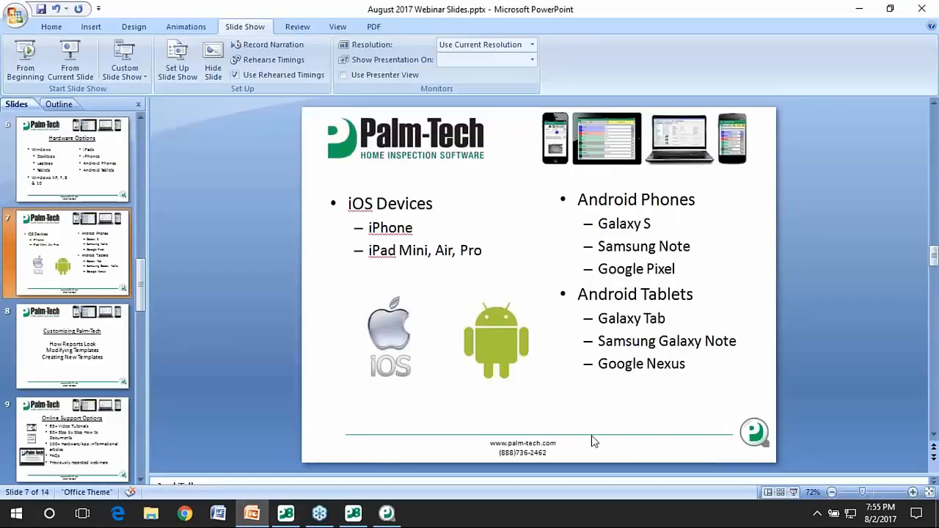
pyautogui.click(793, 492)
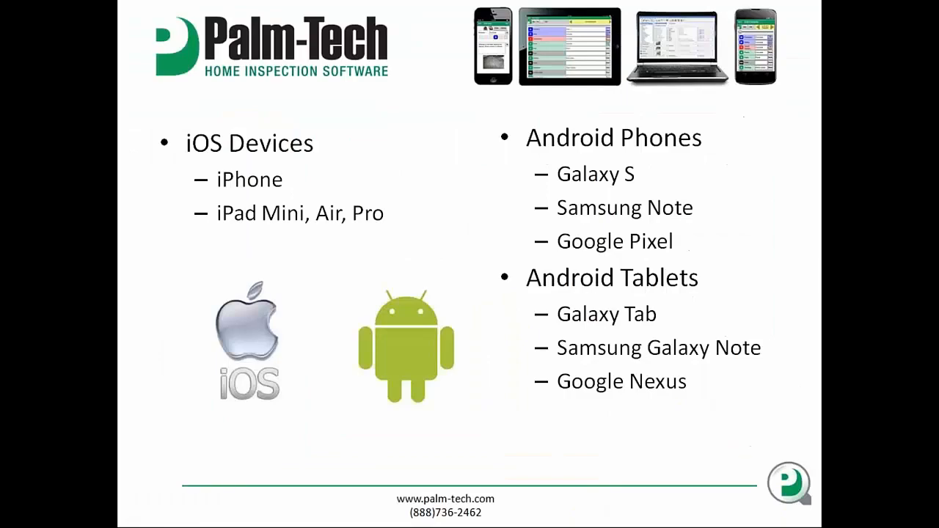
pyautogui.click(793, 491)
pyautogui.click(505, 196)
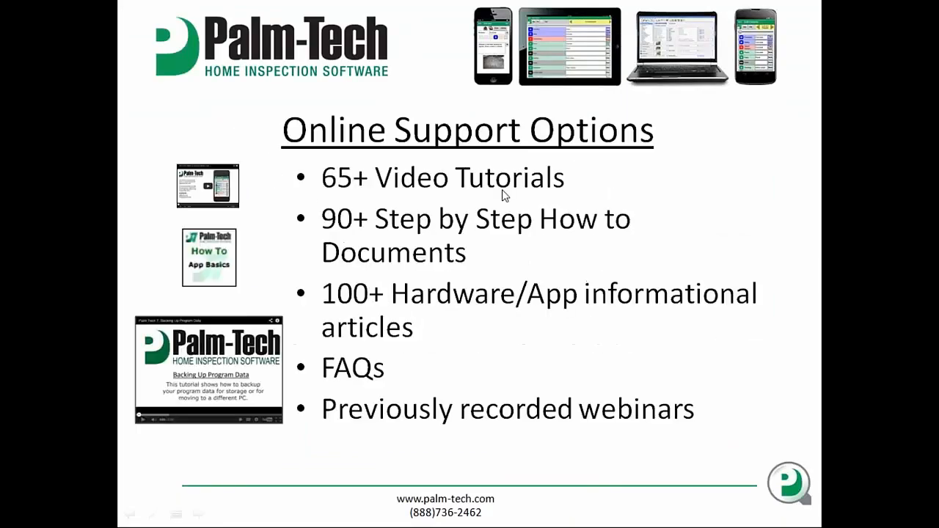